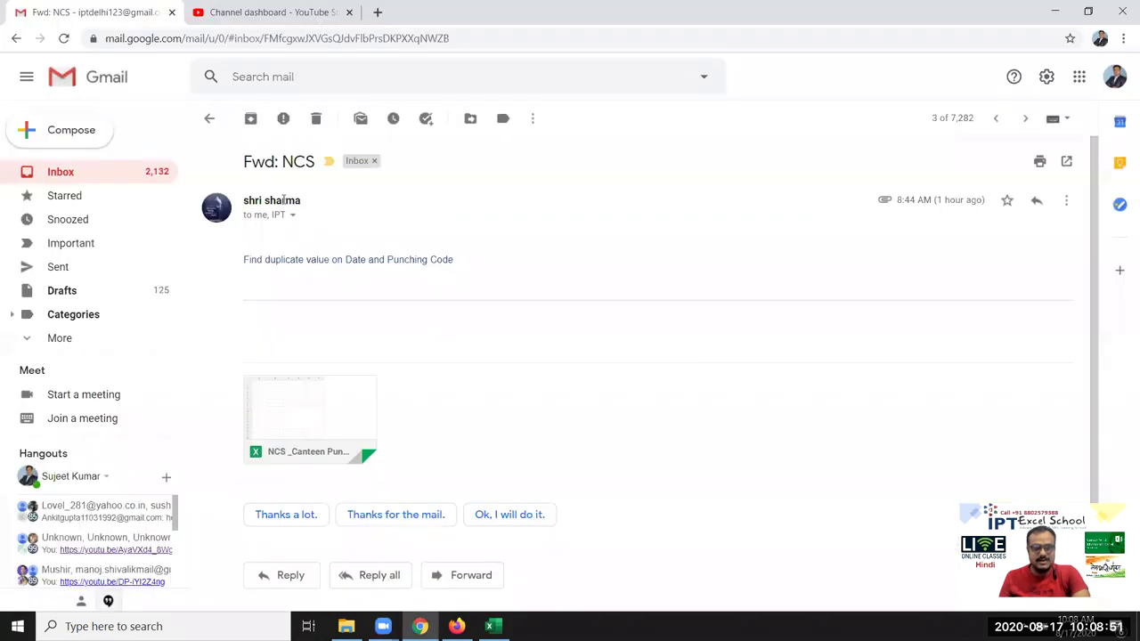
# Open the e-mail with the punching attachment and bring the NCS _Canteen Punching Master workbook forward.
pyautogui.doubleClick(283, 200)
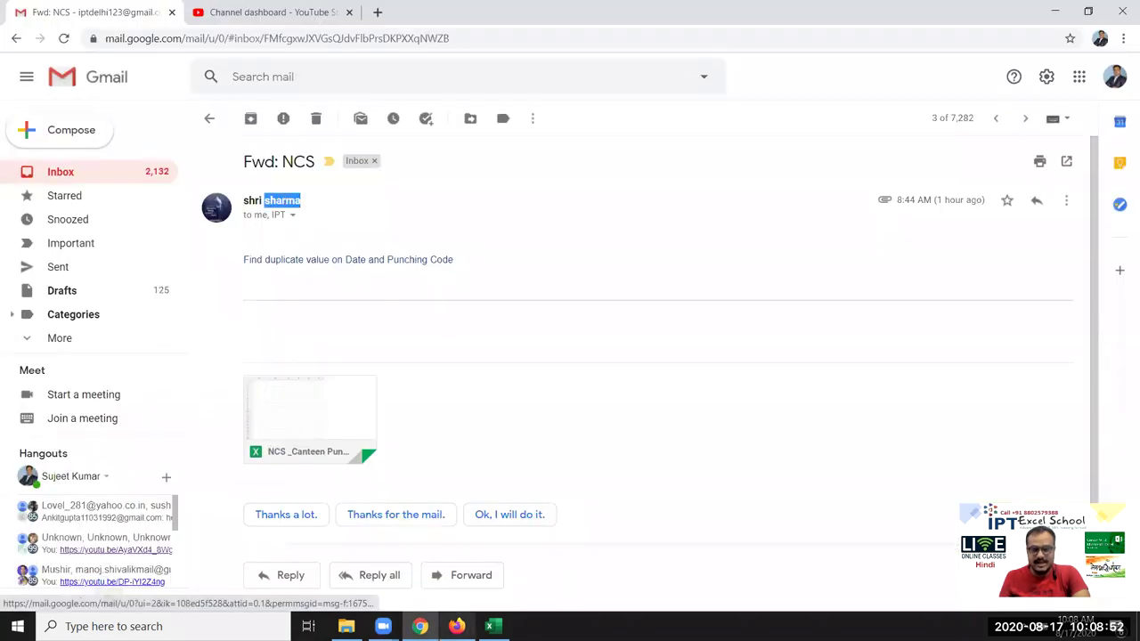
pyautogui.click(490, 626)
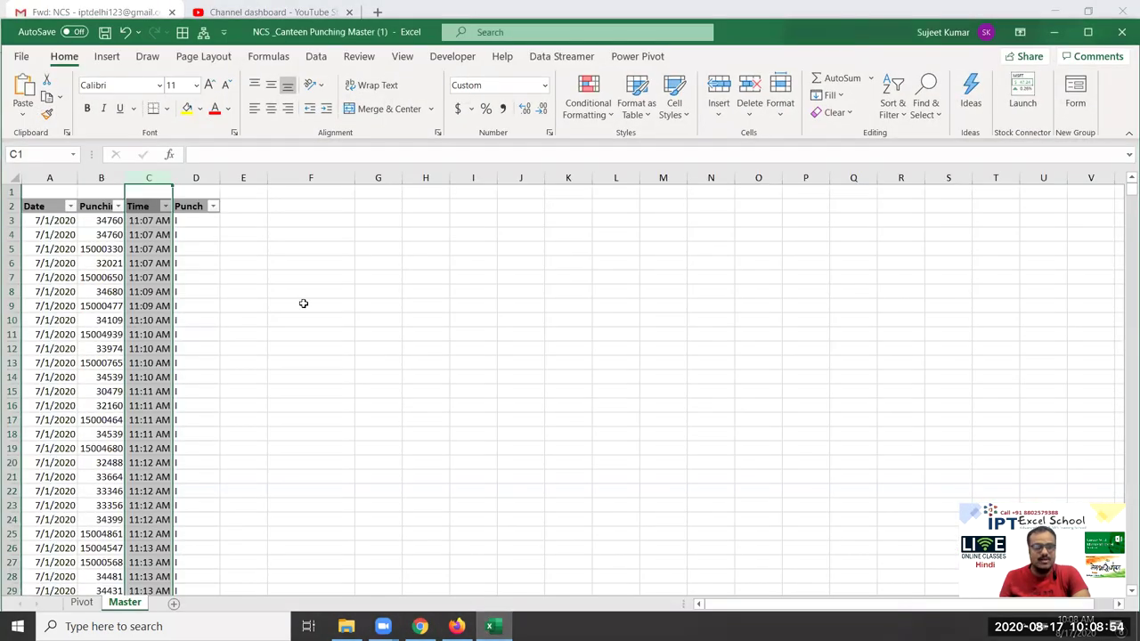
# Select the Date, Punching Code and Time columns and the Punch header on the Master sheet.
pyautogui.click(328, 291)
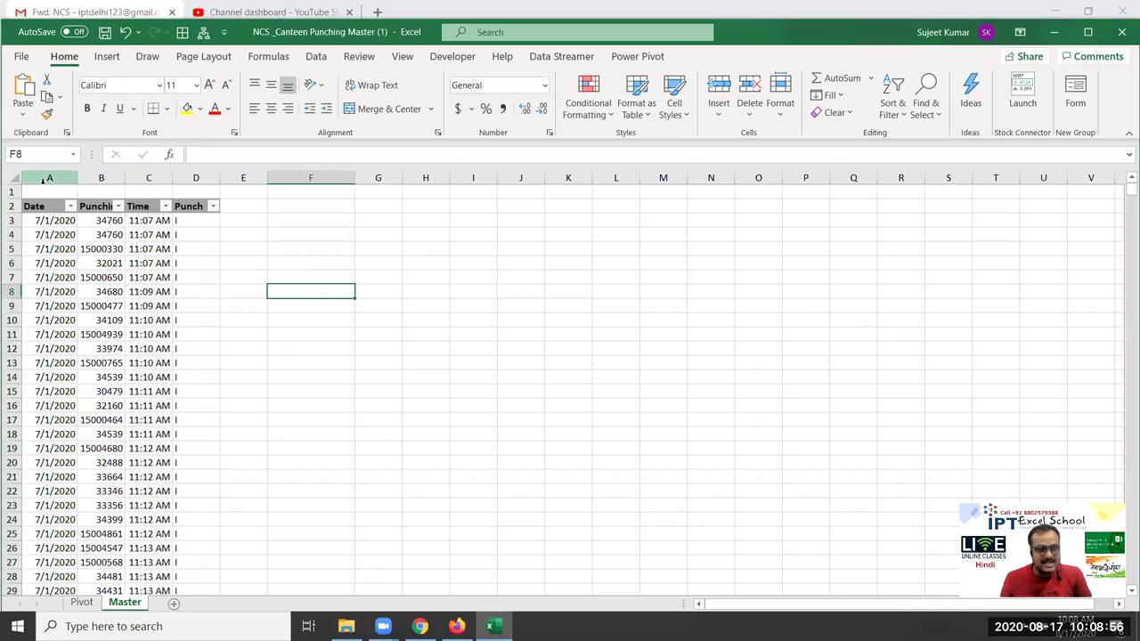
pyautogui.click(42, 181)
pyautogui.click(105, 178)
pyautogui.click(98, 218)
pyautogui.click(97, 206)
pyautogui.click(124, 175)
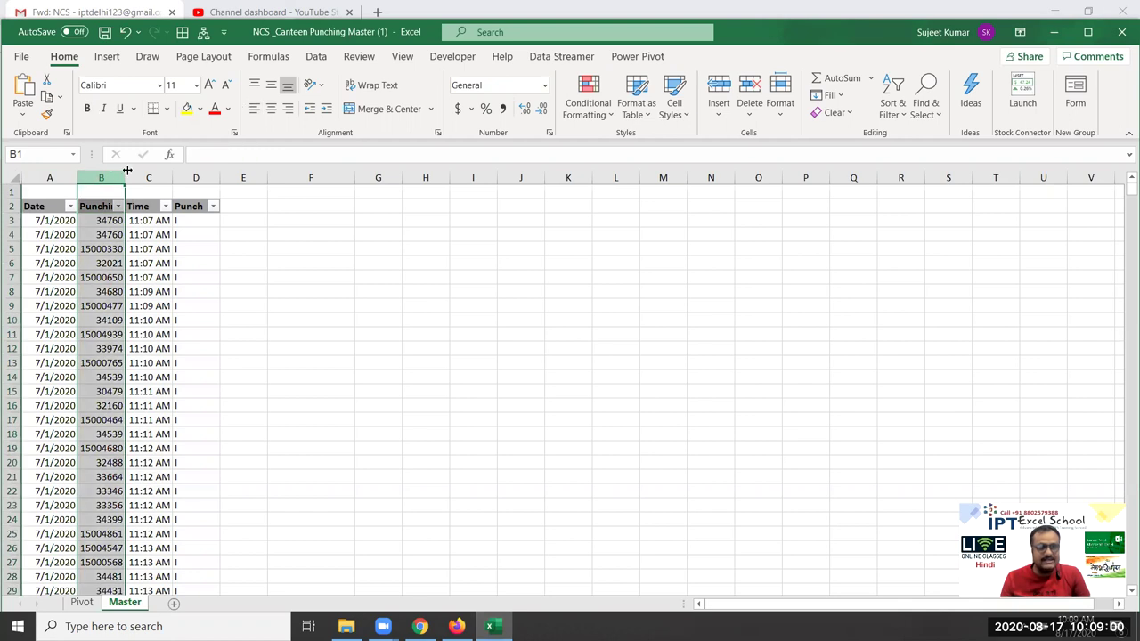
pyautogui.click(143, 177)
pyautogui.click(196, 206)
# Scroll down through the Punch column to around cell D198.
pyautogui.scroll(-8, 201, 388)
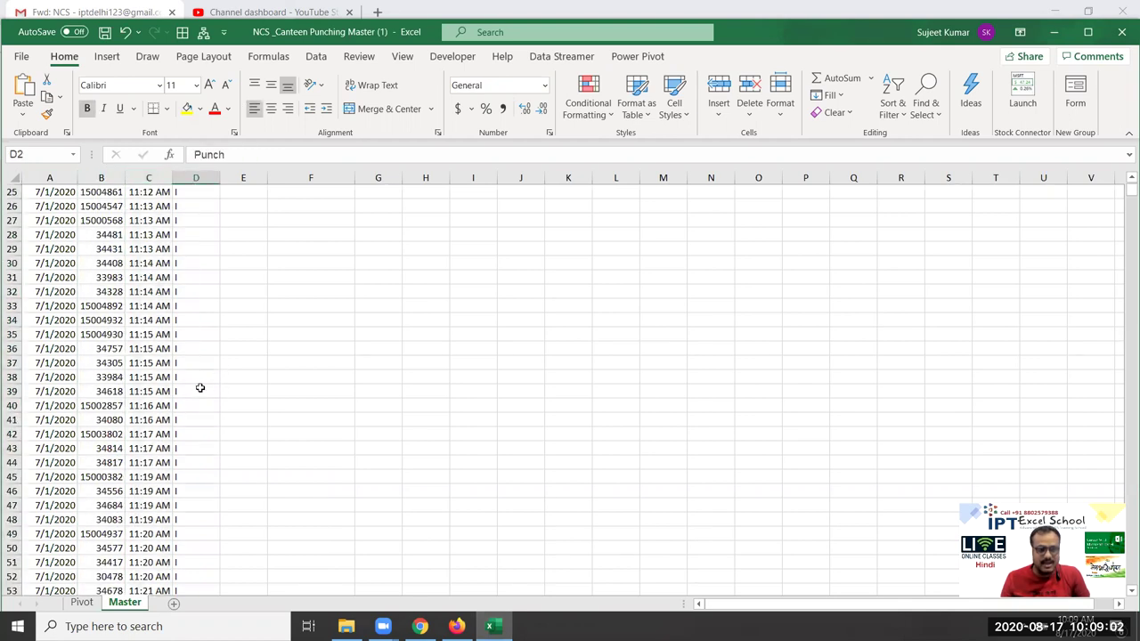
pyautogui.click(200, 391)
pyautogui.scroll(-13, 200, 389)
pyautogui.scroll(-6, 200, 389)
pyautogui.scroll(-12, 200, 392)
pyautogui.scroll(-11, 201, 392)
pyautogui.scroll(-10, 199, 392)
pyautogui.click(193, 389)
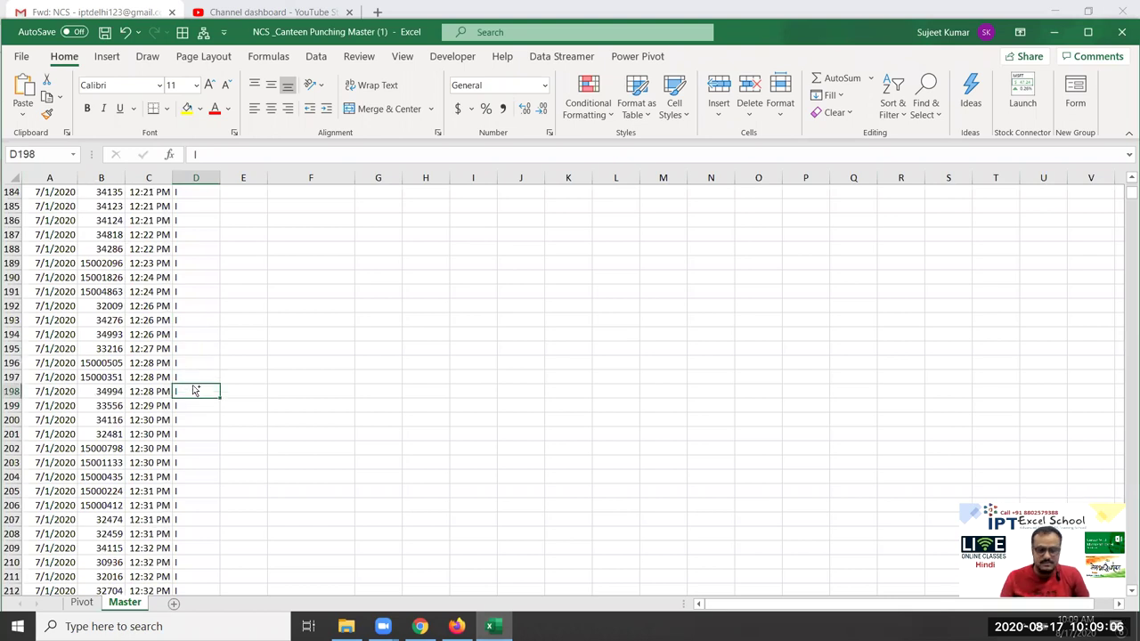
# Confirm the data ends at row 18805, then return to the A2 Date header.
pyautogui.hotkey('ctrl', 'Down')
pyautogui.hotkey('ctrl', 'Up')
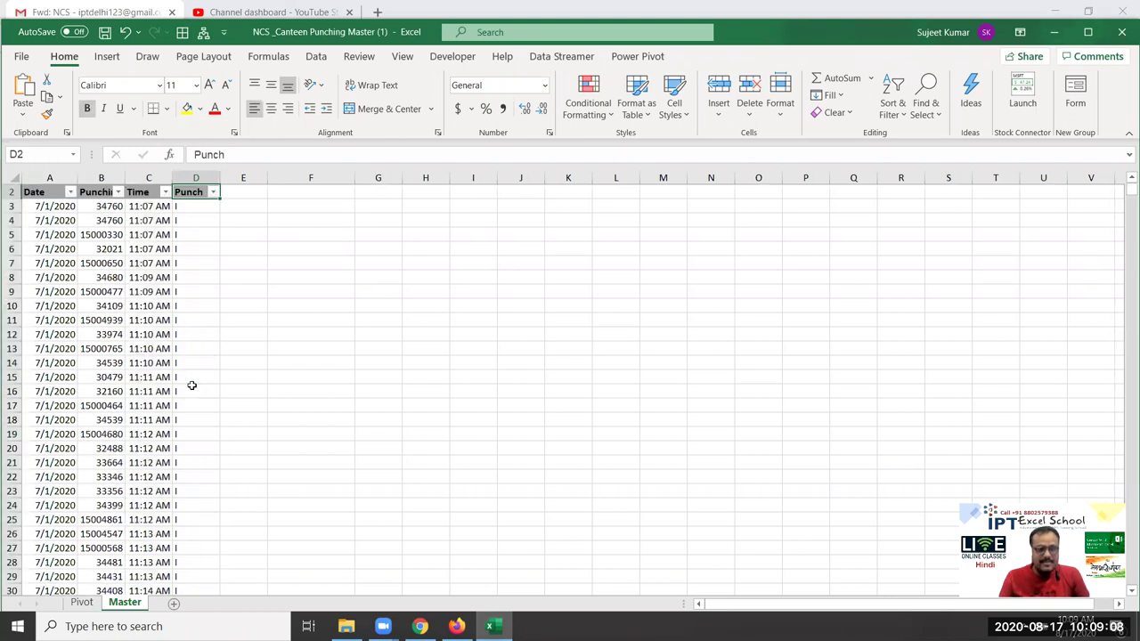
pyautogui.hotkey('ctrl', 'Down')
pyautogui.press('Right')
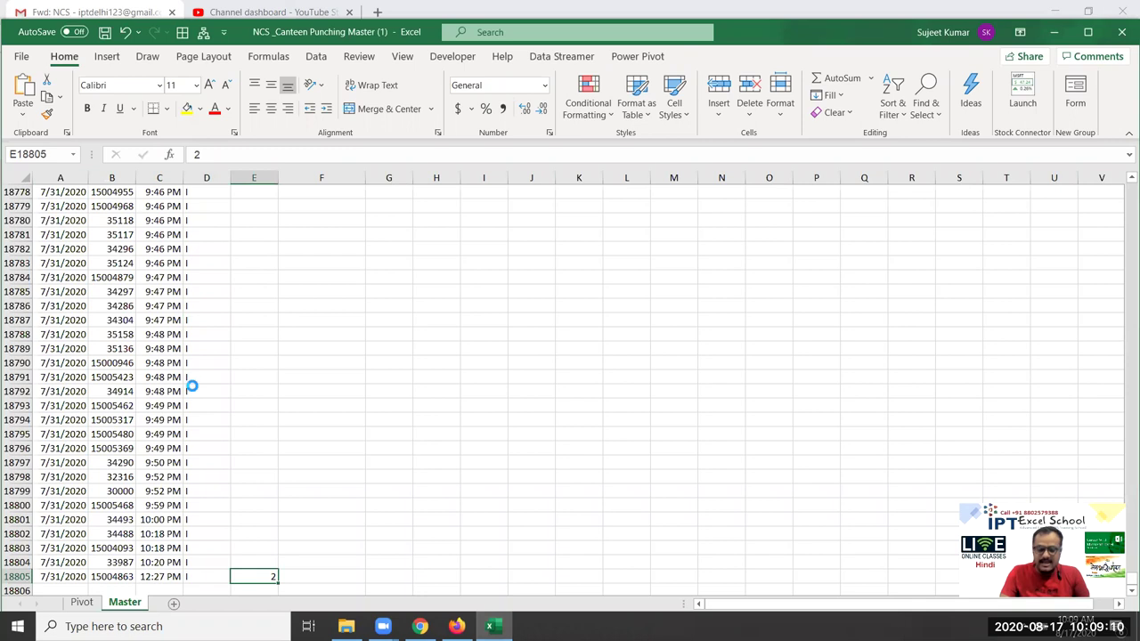
pyautogui.press('Left')
pyautogui.press('Left')
pyautogui.hotkey('ctrl', 'Up')
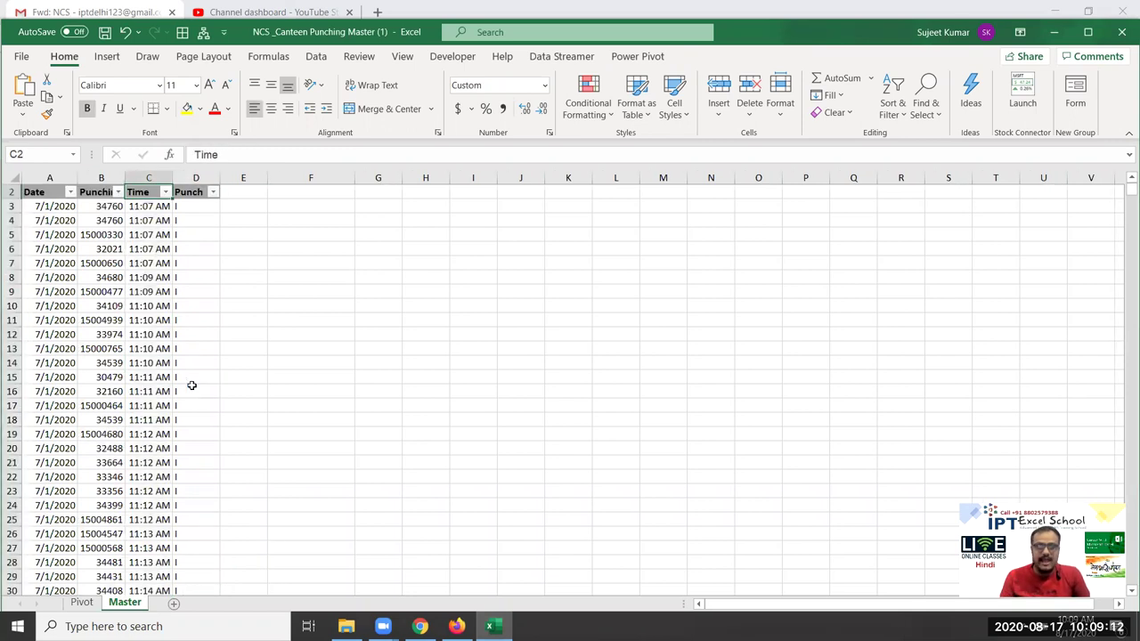
pyautogui.press('Left')
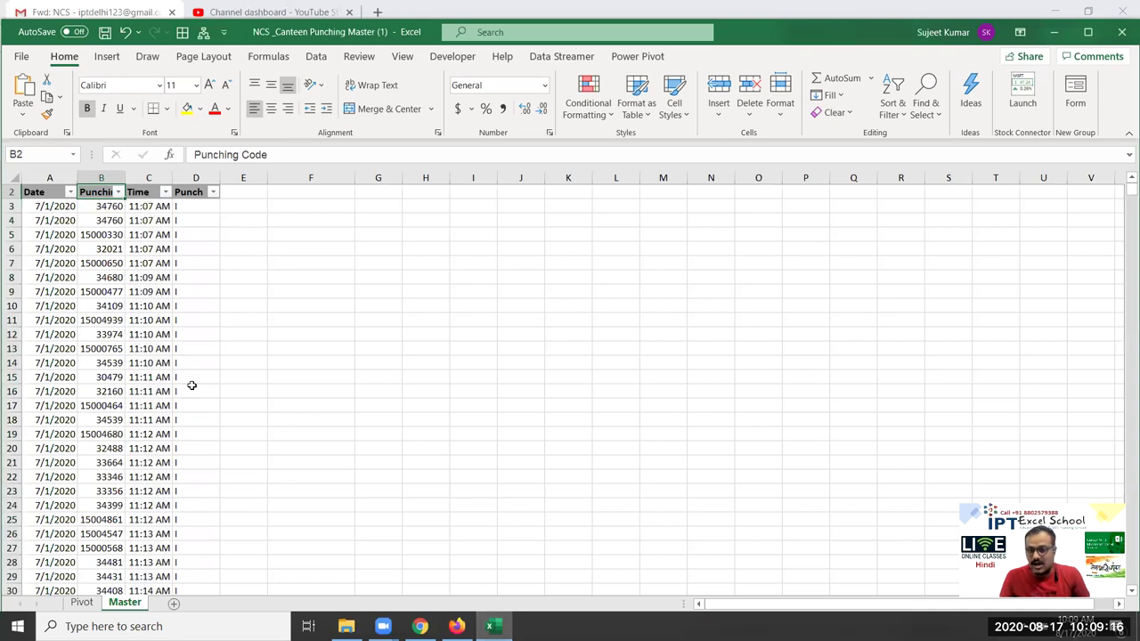
pyautogui.press('Left')
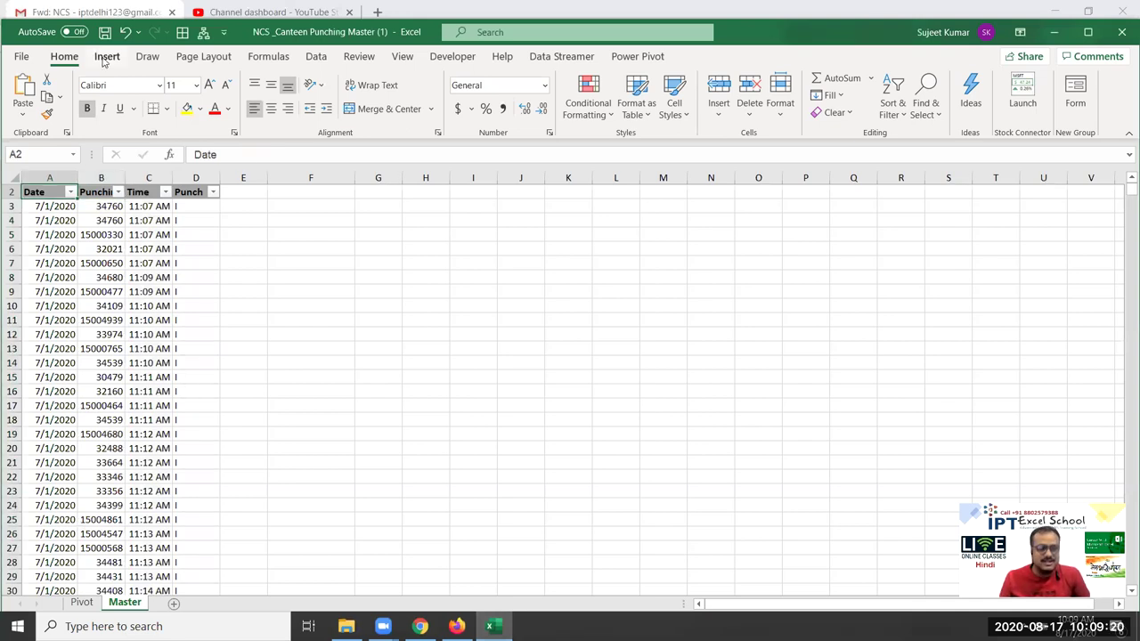
pyautogui.hotkey('alt', 'n')
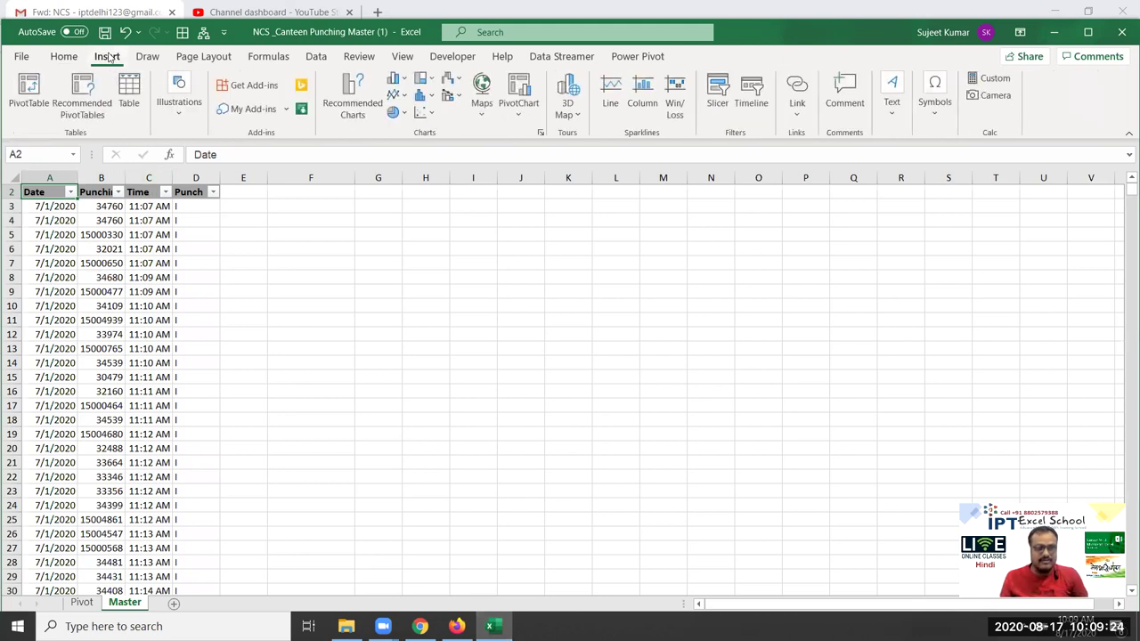
# Create a new-sheet PivotTable with Punching Code as rows, Date in columns and Punch counted.
pyautogui.click(1087, 32)
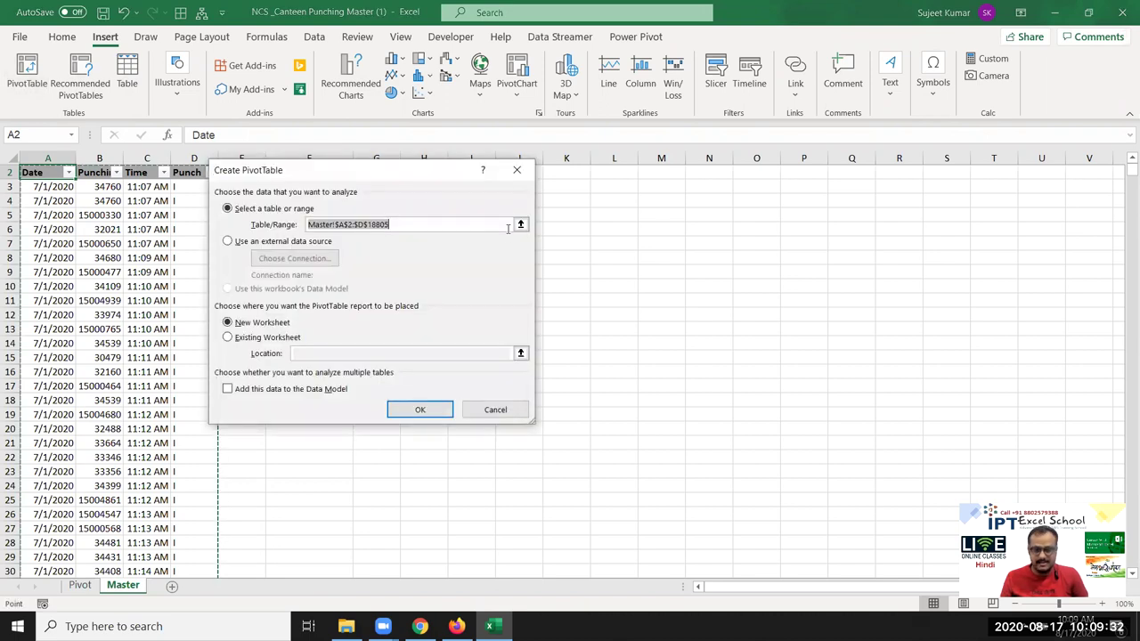
pyautogui.click(421, 411)
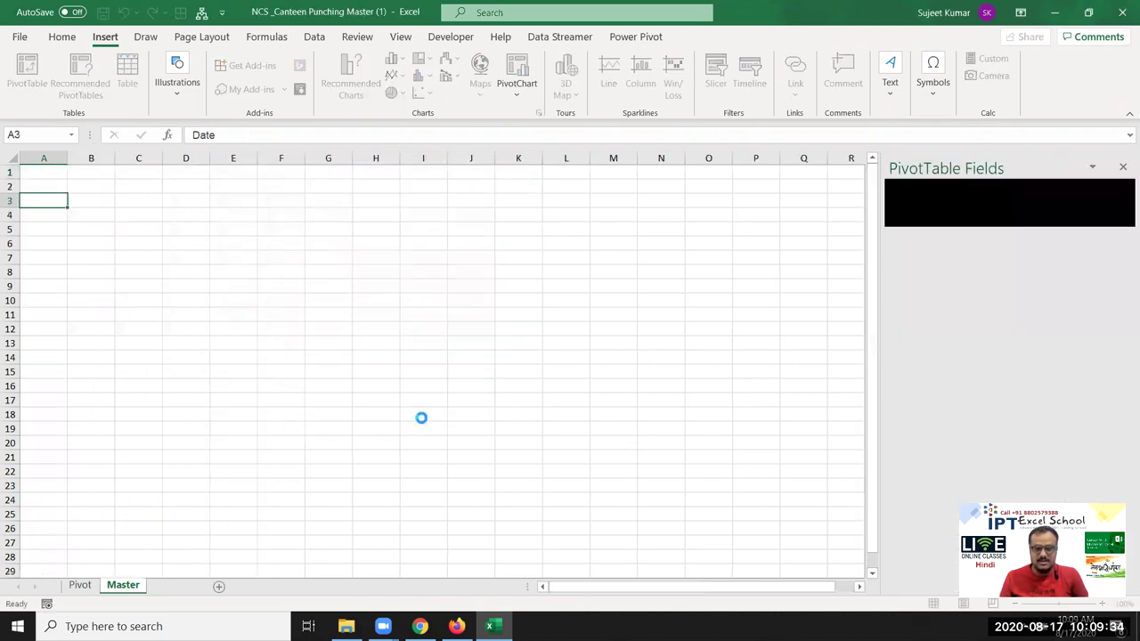
pyautogui.click(931, 261)
pyautogui.moveTo(916, 245); pyautogui.dragTo(1047, 443)
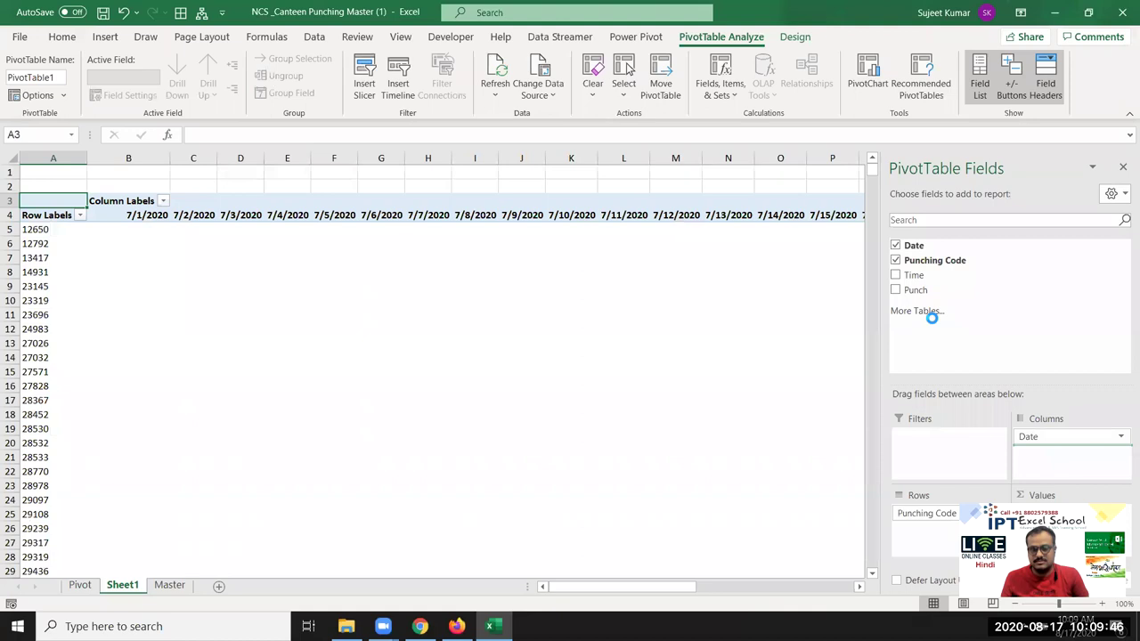
pyautogui.moveTo(921, 292); pyautogui.dragTo(1048, 493)
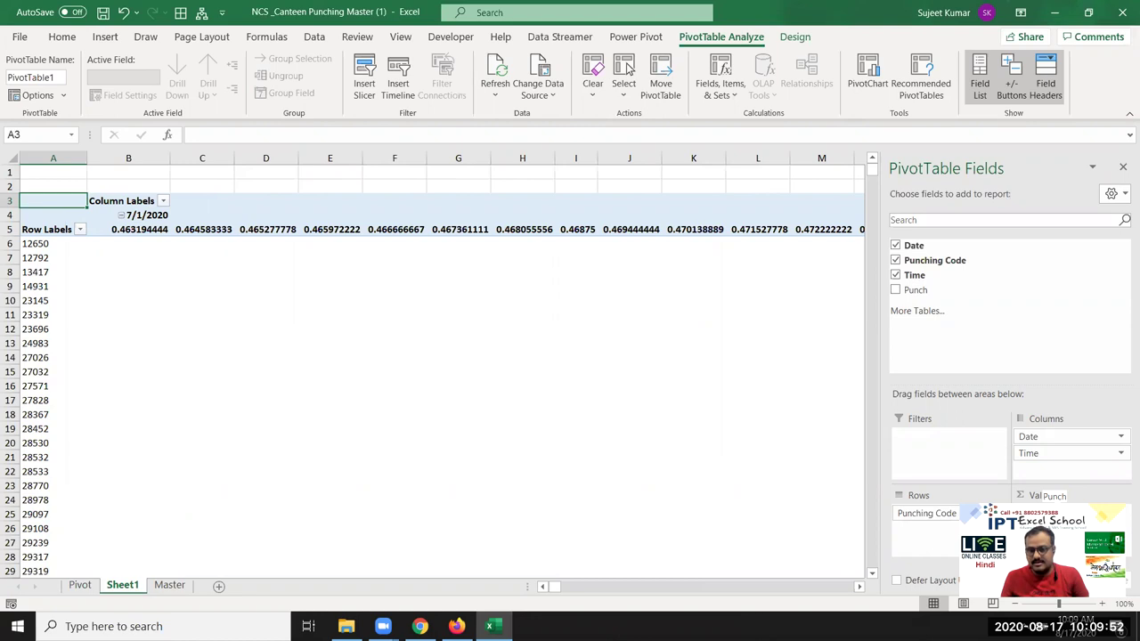
pyautogui.moveTo(1048, 494)
pyautogui.mouseDown()
pyautogui.moveTo(929, 289)
pyautogui.moveTo(1059, 540)
pyautogui.mouseUp()
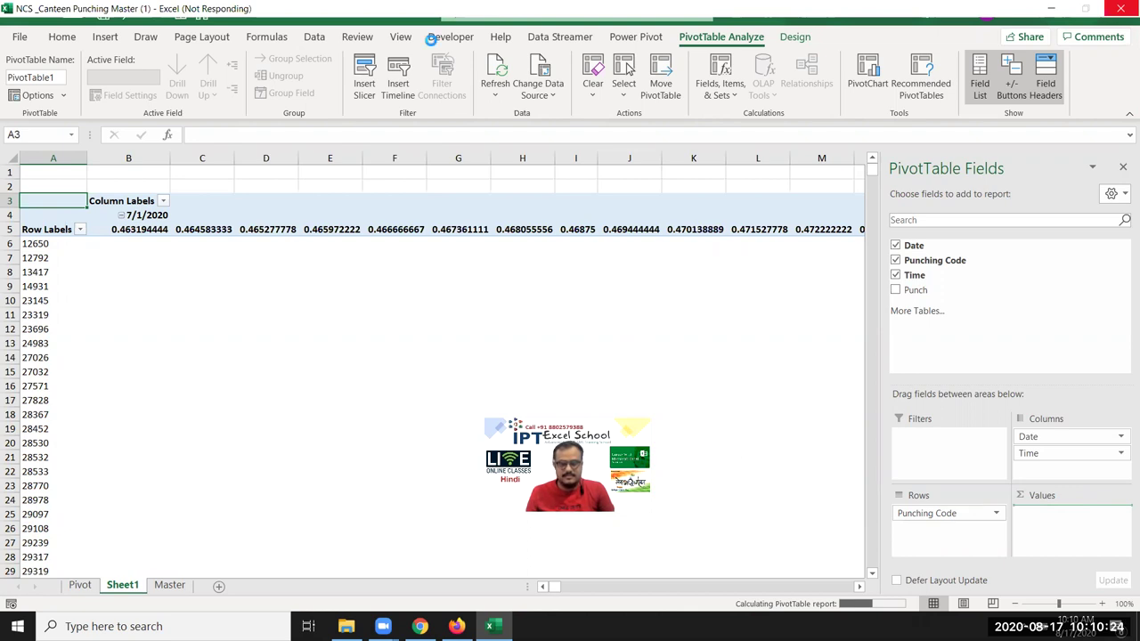
# Try grouping the pivot's time headings into hours and dismiss the cannot-group warning.
pyautogui.click(213, 230)
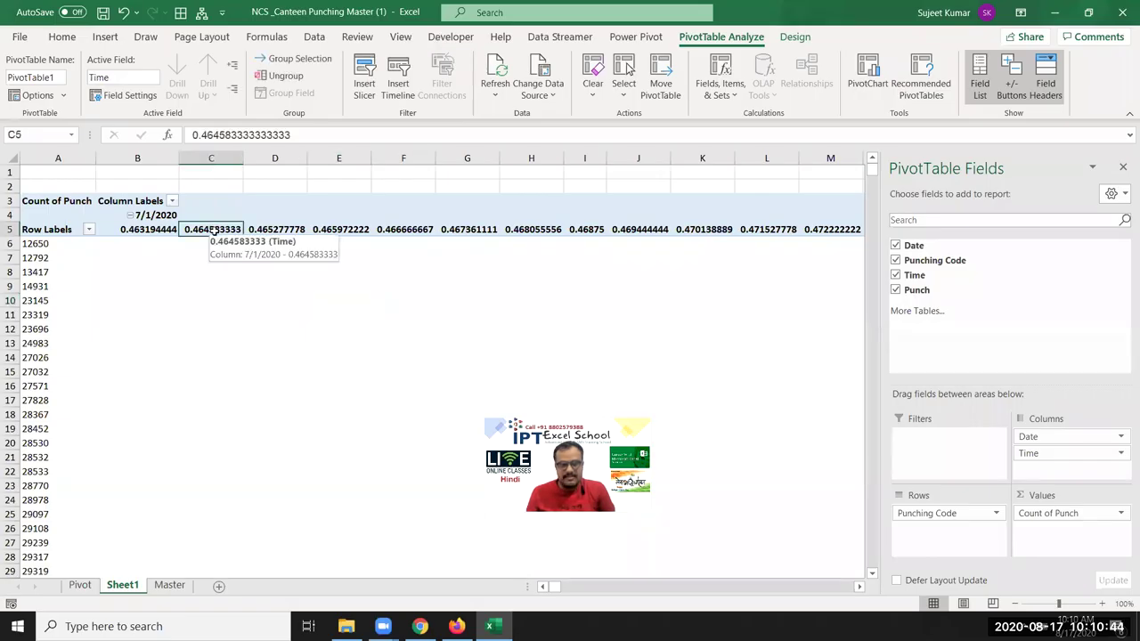
pyautogui.rightClick(214, 231)
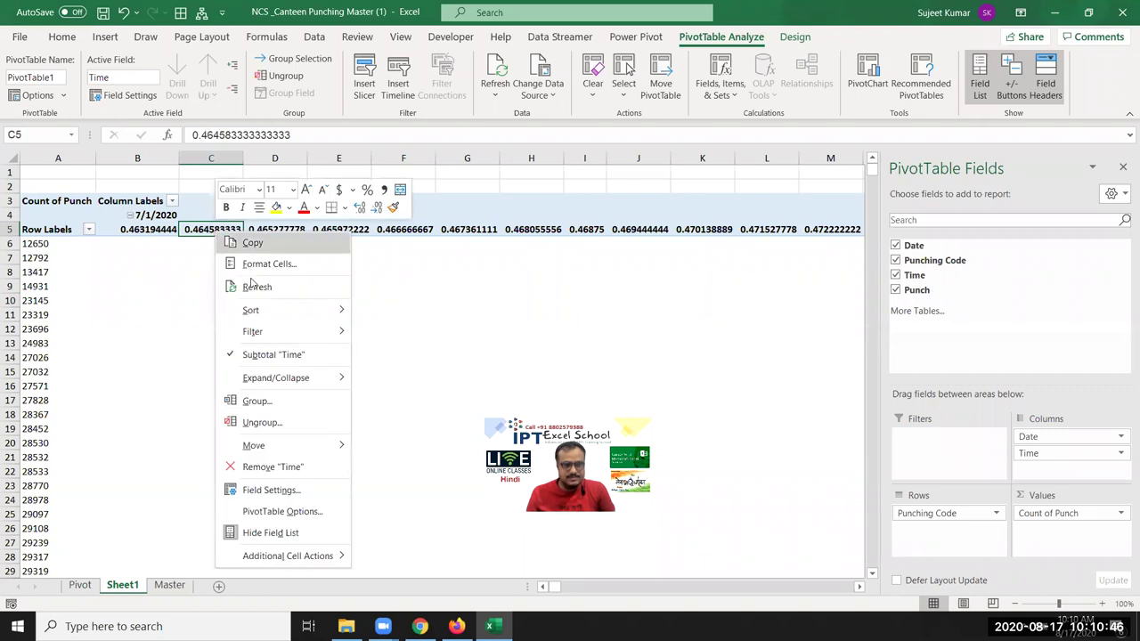
pyautogui.click(287, 402)
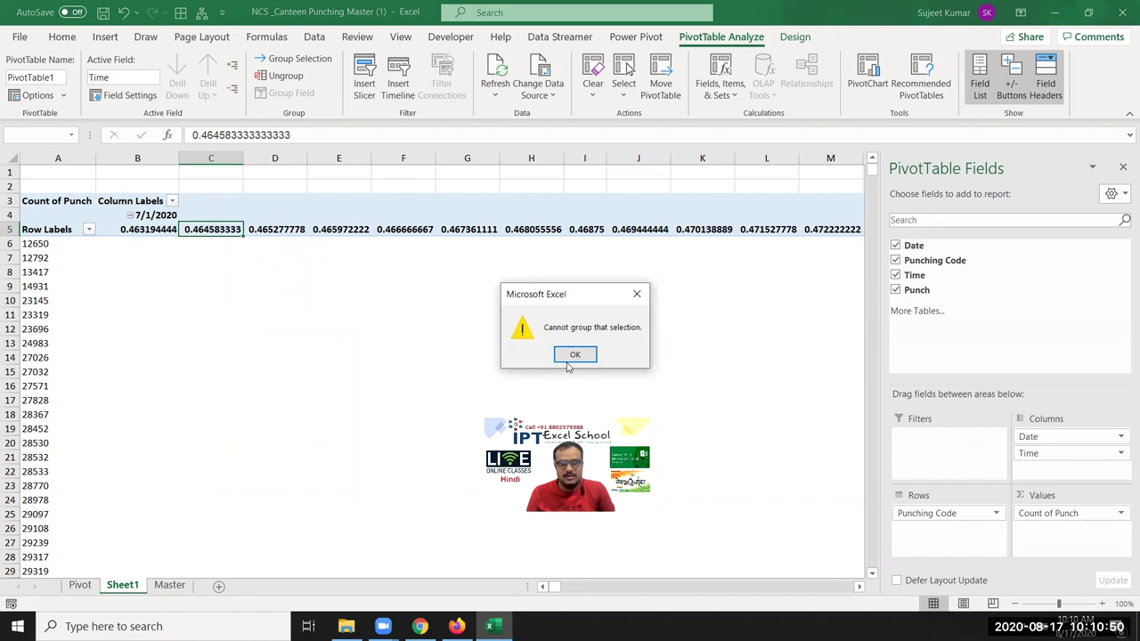
pyautogui.click(574, 354)
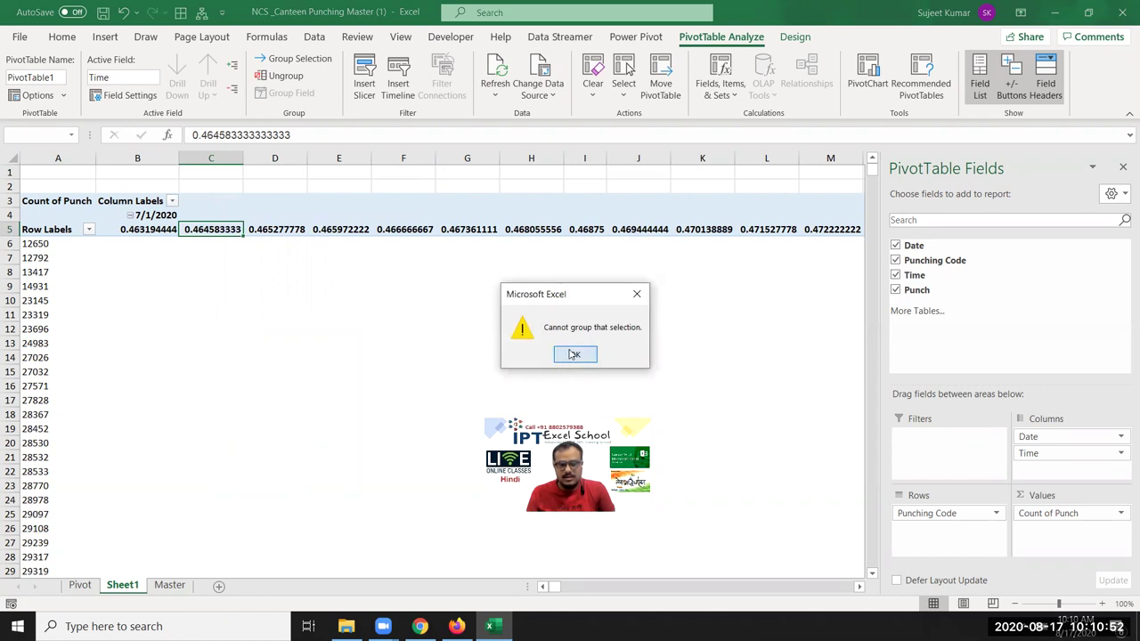
# Delete the Sheet1 pivot sheet permanently.
pyautogui.rightClick(131, 588)
pyautogui.click(186, 400)
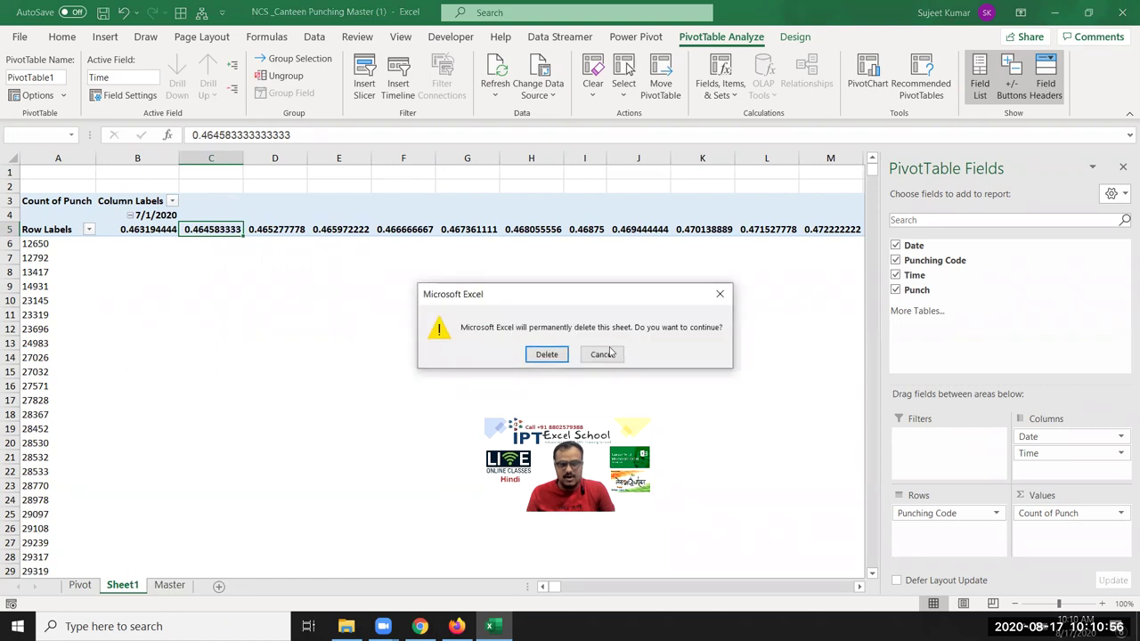
pyautogui.click(547, 353)
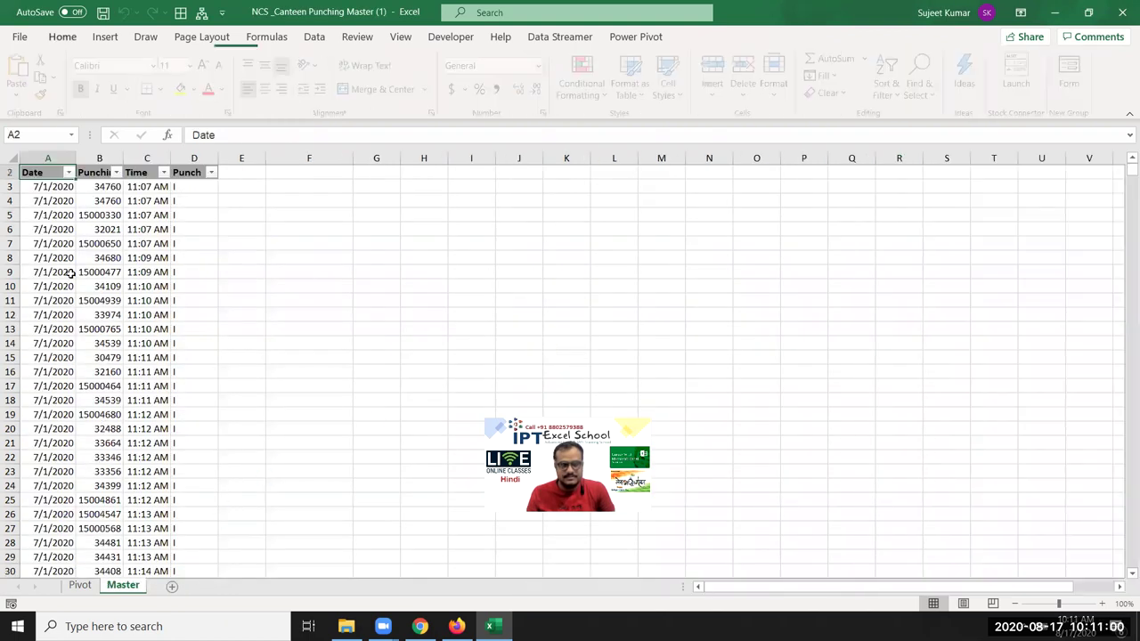
# Build a new-sheet PivotTable with Time as rows; grouping by hour fails again.
pyautogui.click(104, 38)
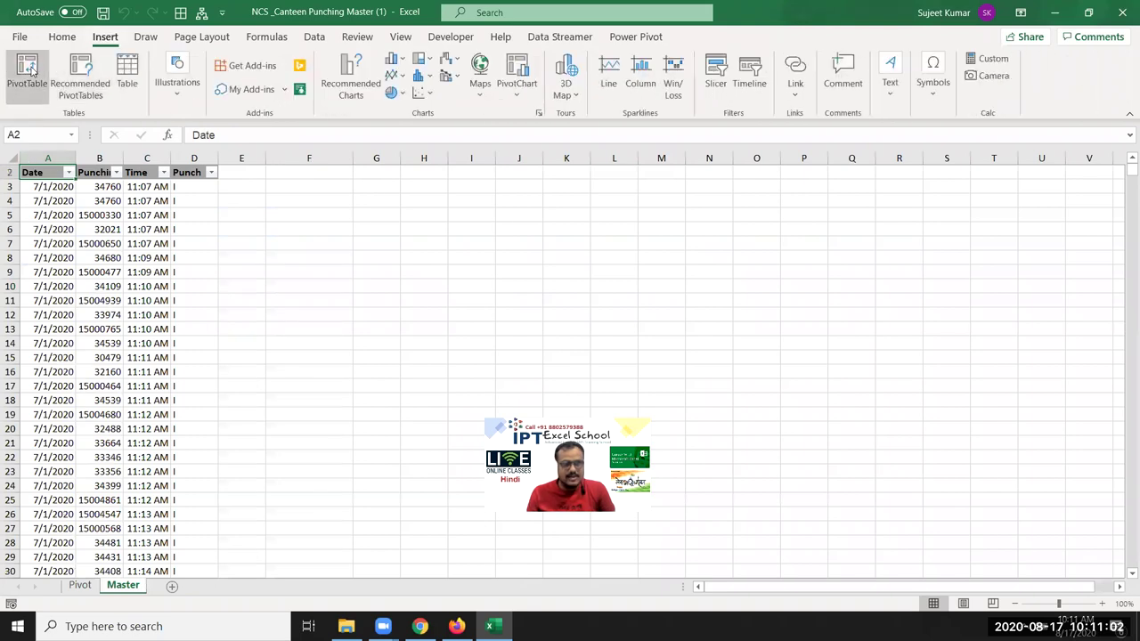
pyautogui.click(26, 76)
pyautogui.click(426, 415)
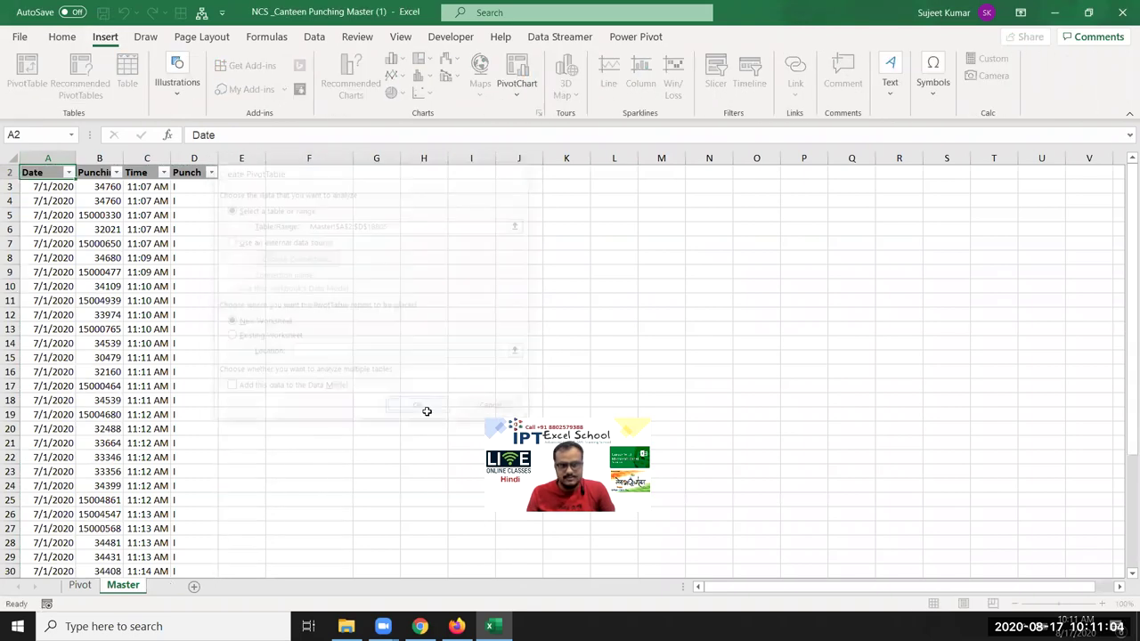
pyautogui.moveTo(914, 275); pyautogui.dragTo(951, 521)
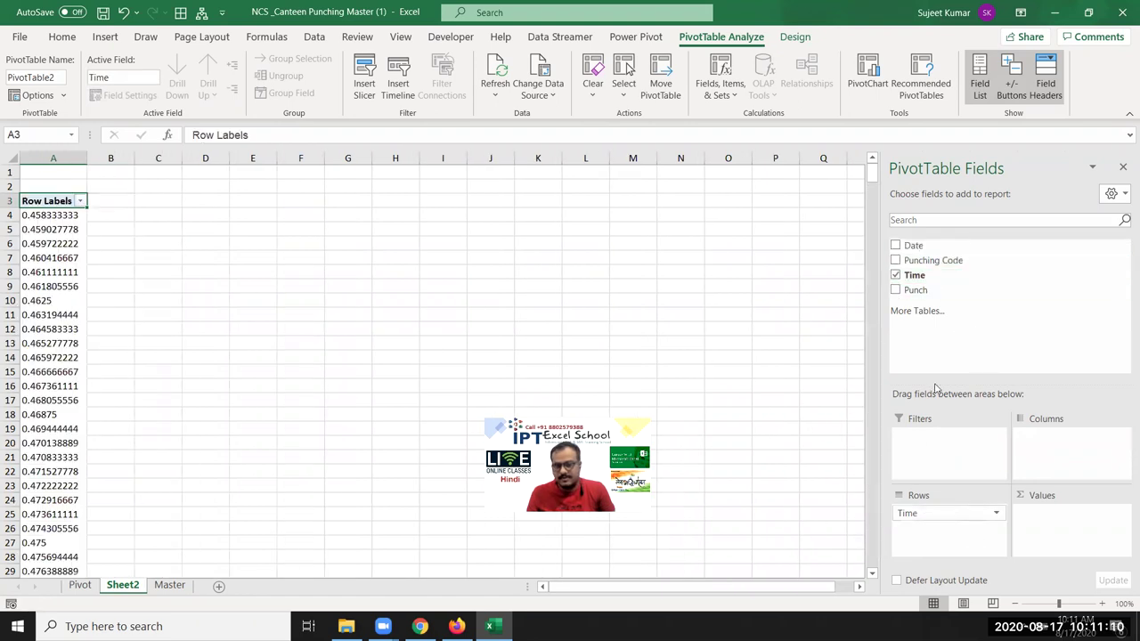
pyautogui.rightClick(40, 301)
pyautogui.click(104, 441)
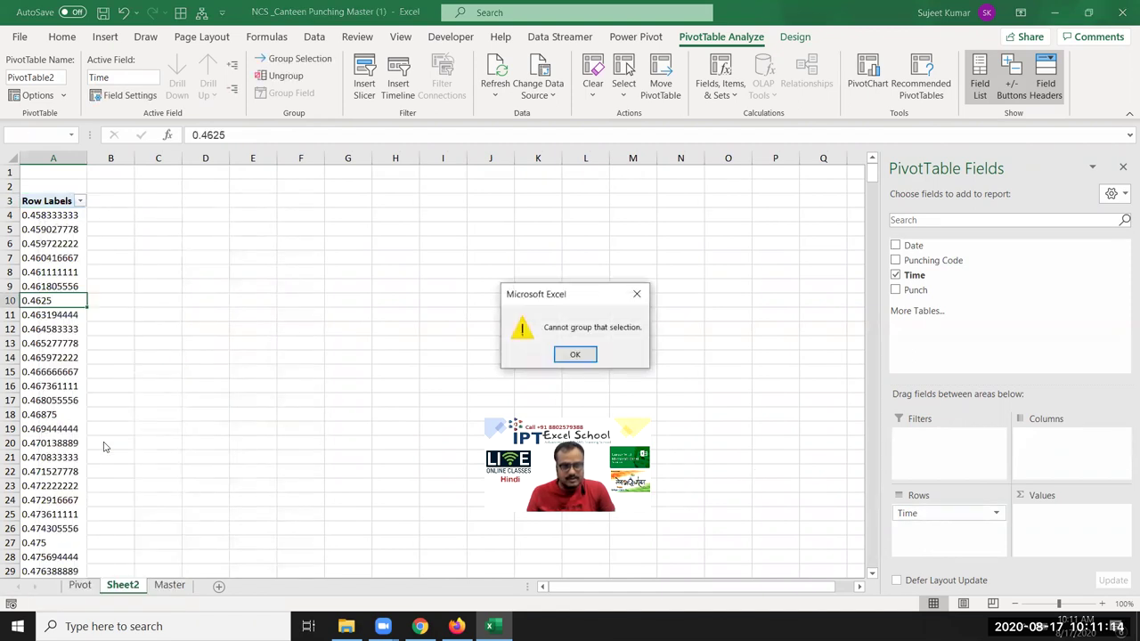
pyautogui.click(580, 354)
# Compare the Pivot sheet's date counts with the Master data, ending on Master.
pyautogui.click(81, 586)
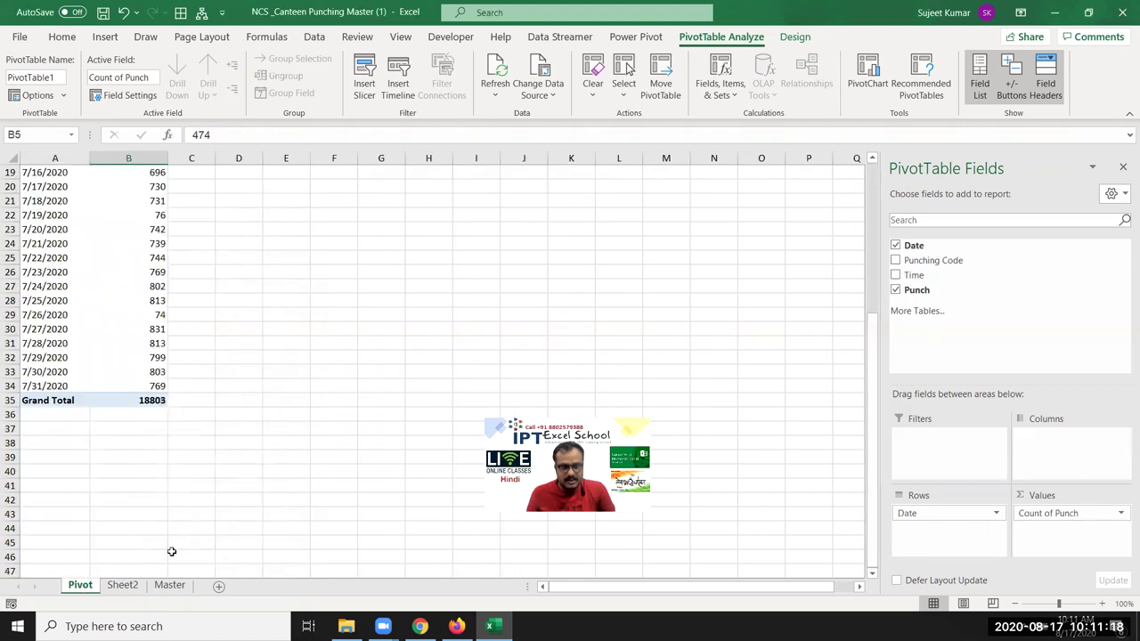
pyautogui.click(170, 586)
pyautogui.click(80, 586)
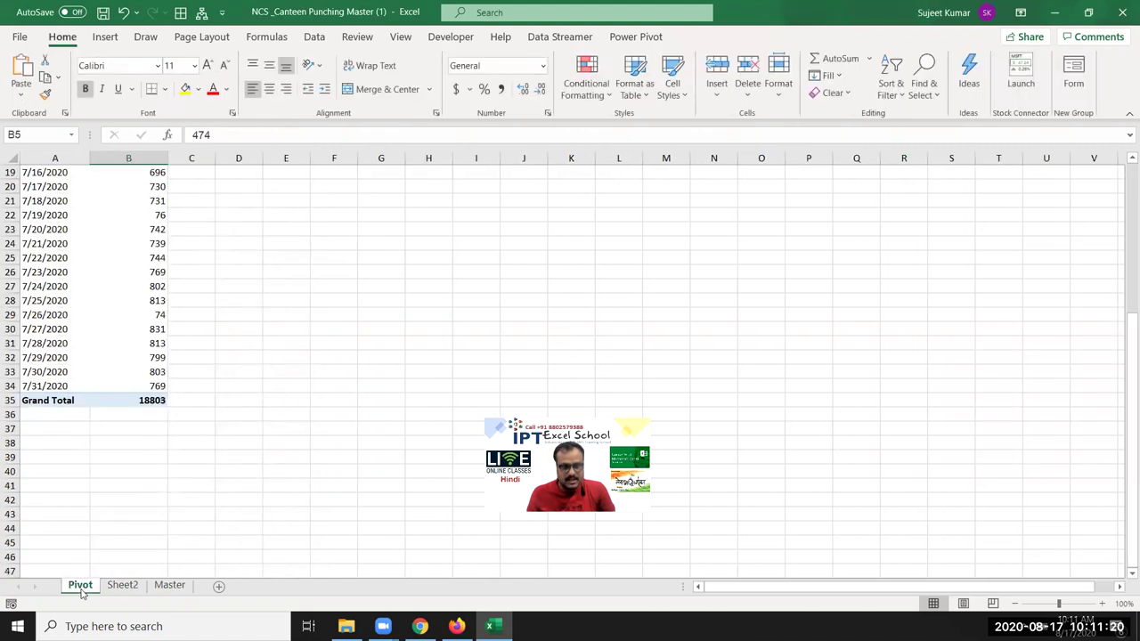
pyautogui.scroll(5, 114, 394)
pyautogui.scroll(1, 114, 397)
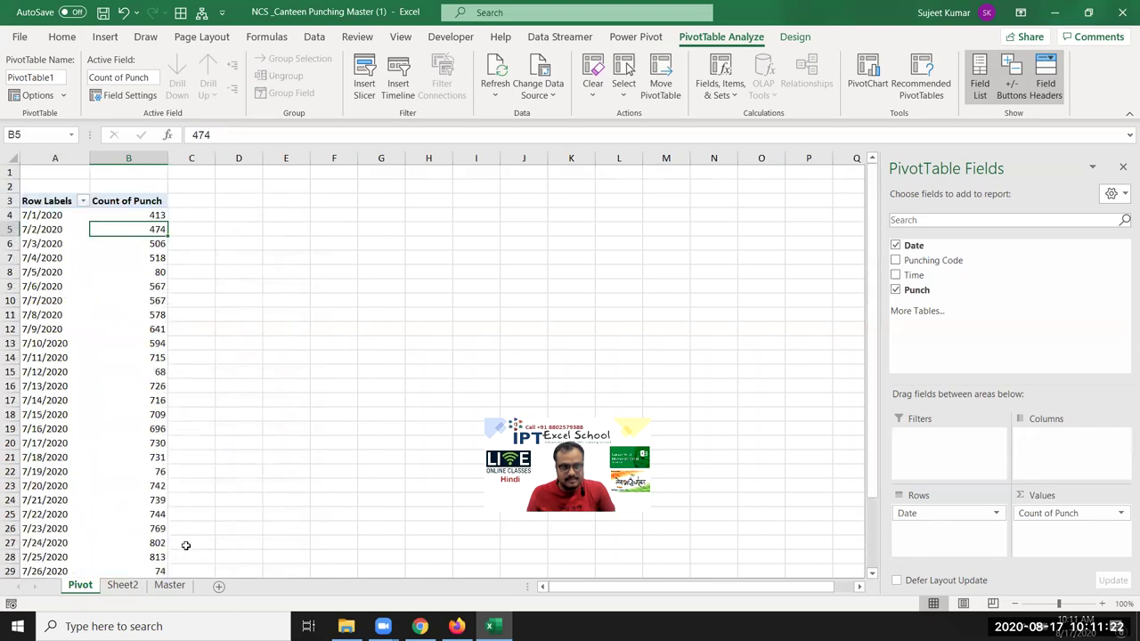
pyautogui.click(170, 585)
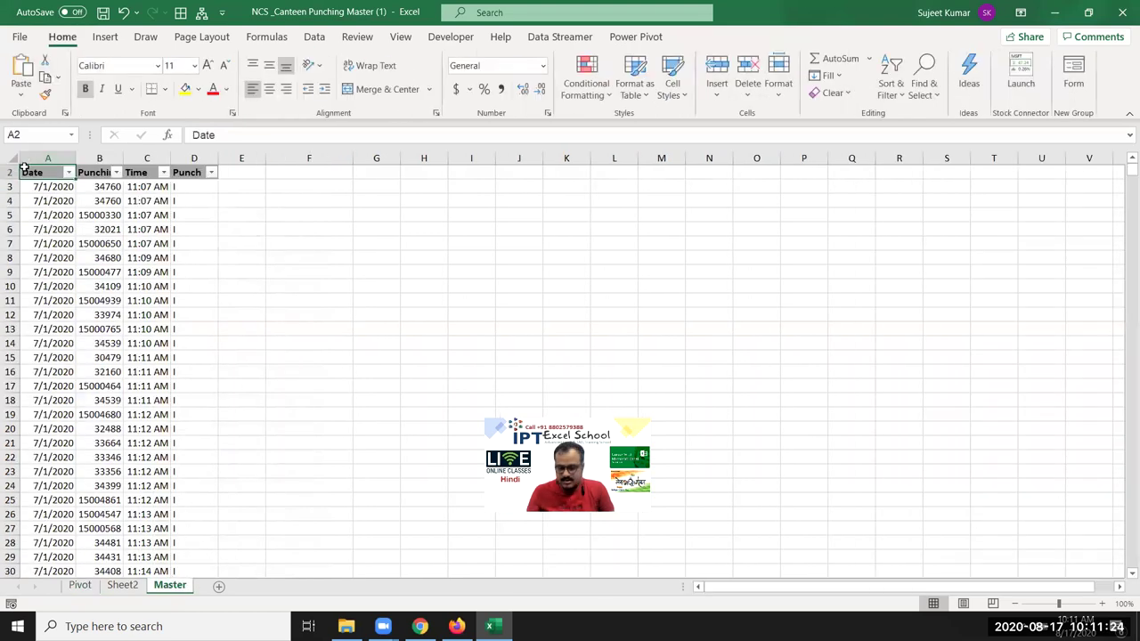
# Copy the Master table, columns A–D down to the last row, into a new workbook Book1.
pyautogui.hotkey('ctrl', 'shift', 'Right')
pyautogui.hotkey('ctrl', 'shift', 'Down')
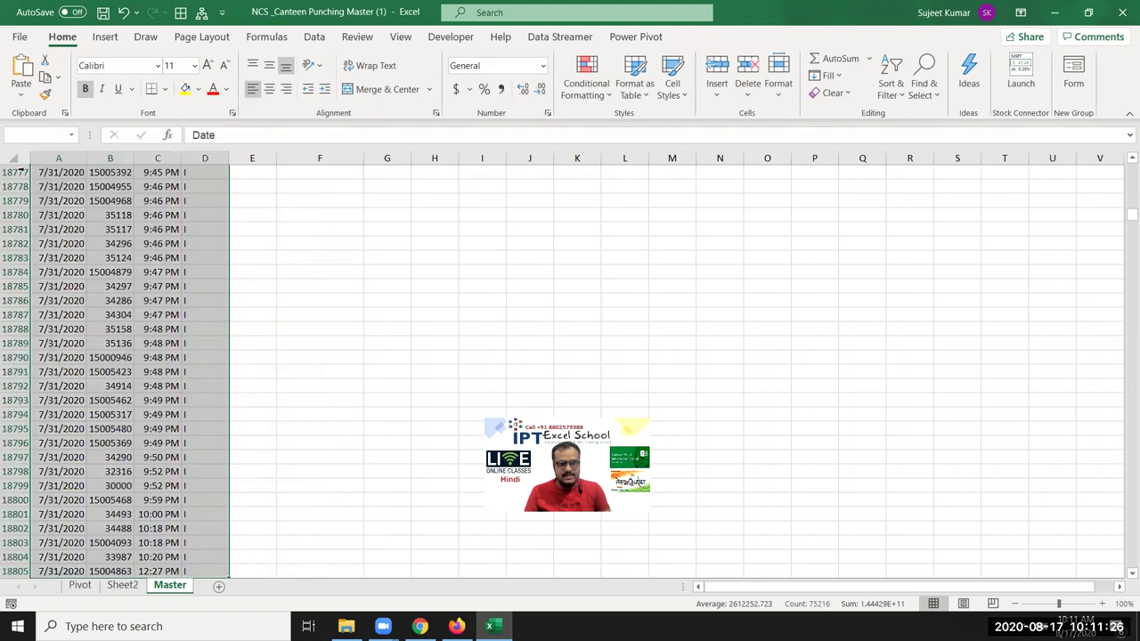
pyautogui.hotkey('ctrl', 'c')
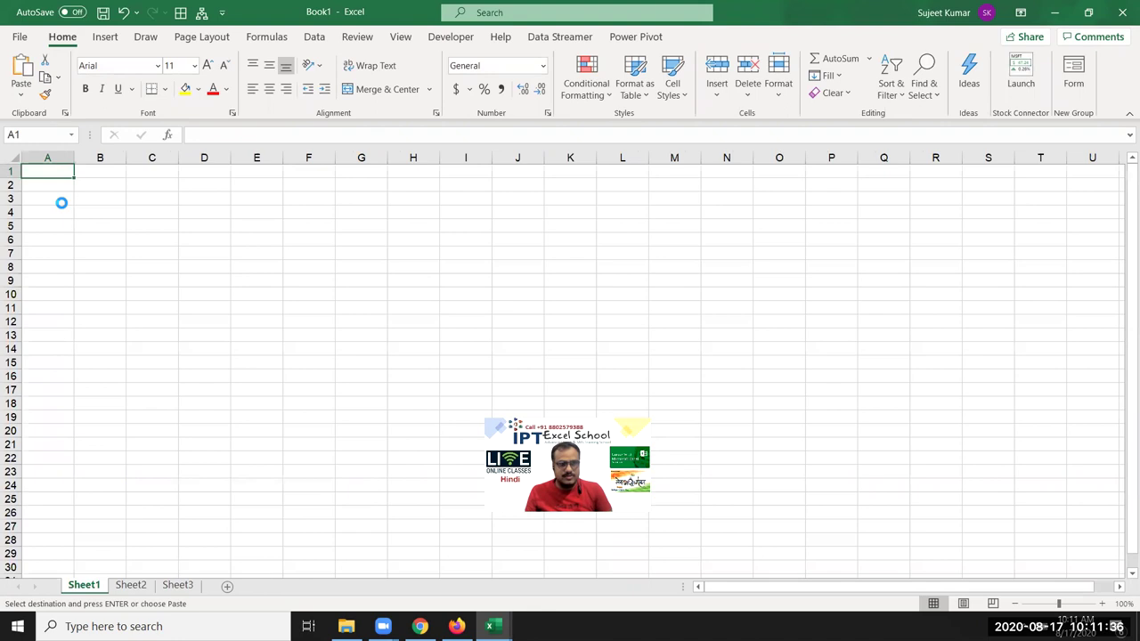
pyautogui.hotkey('ctrl', 'v')
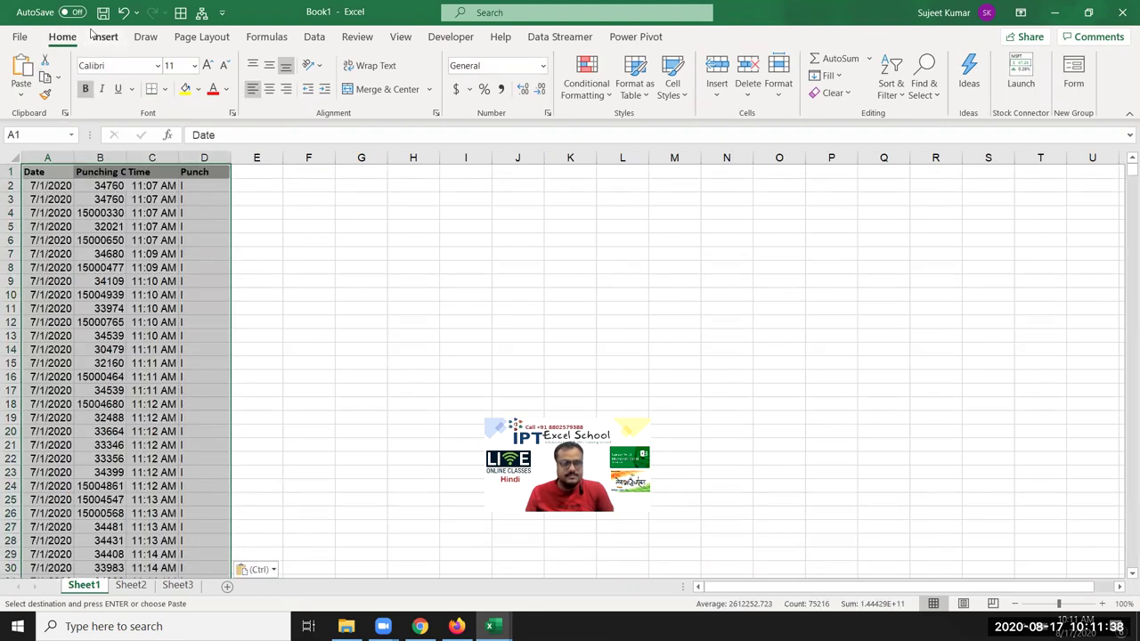
# Make a new-sheet PivotTable of the pasted data with Time rows; grouping still fails.
pyautogui.click(100, 36)
pyautogui.click(27, 73)
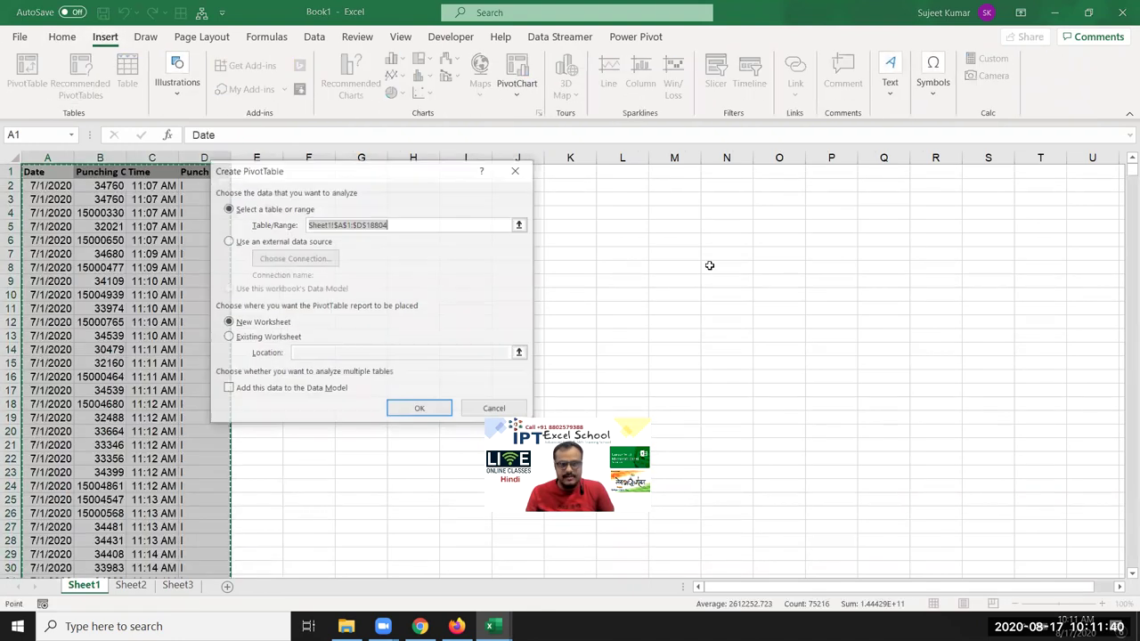
pyautogui.click(419, 409)
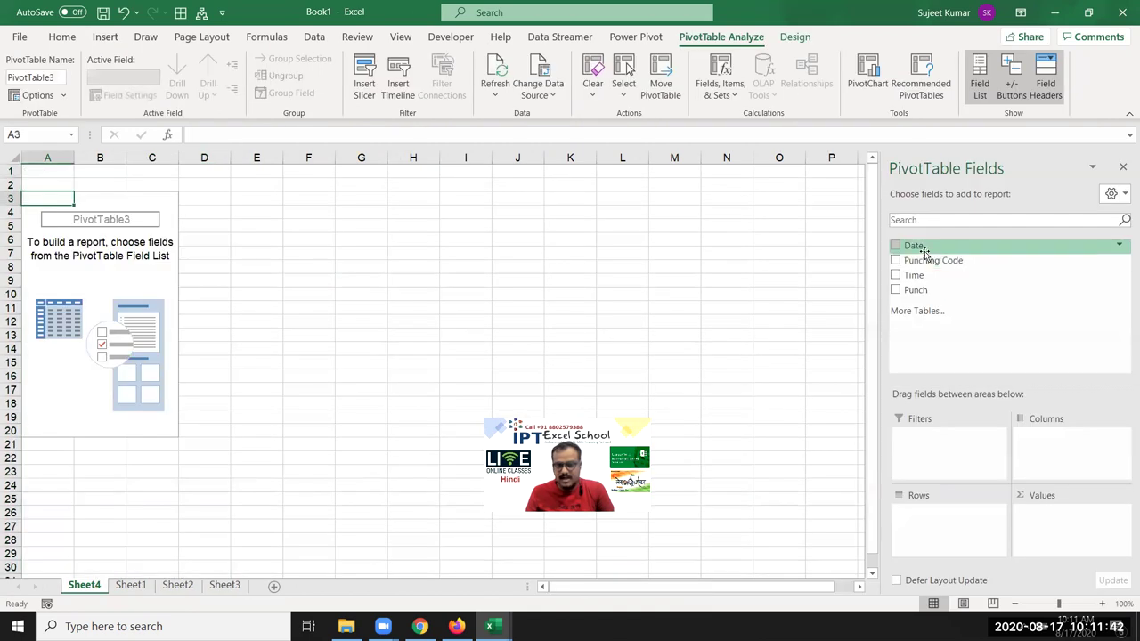
pyautogui.moveTo(922, 289); pyautogui.dragTo(961, 530)
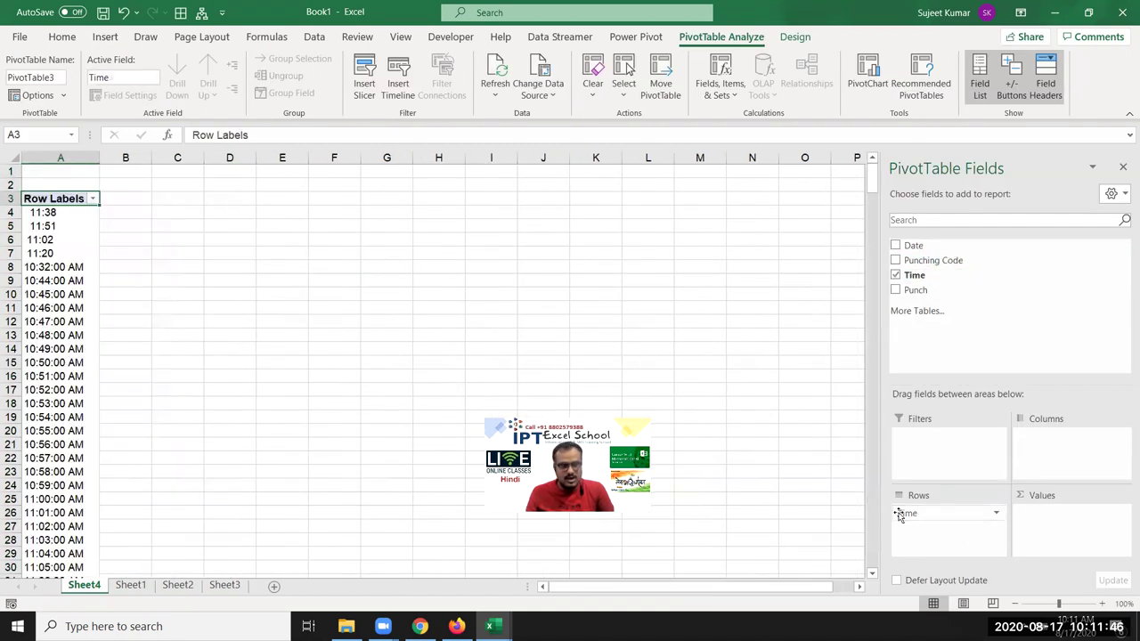
pyautogui.rightClick(79, 325)
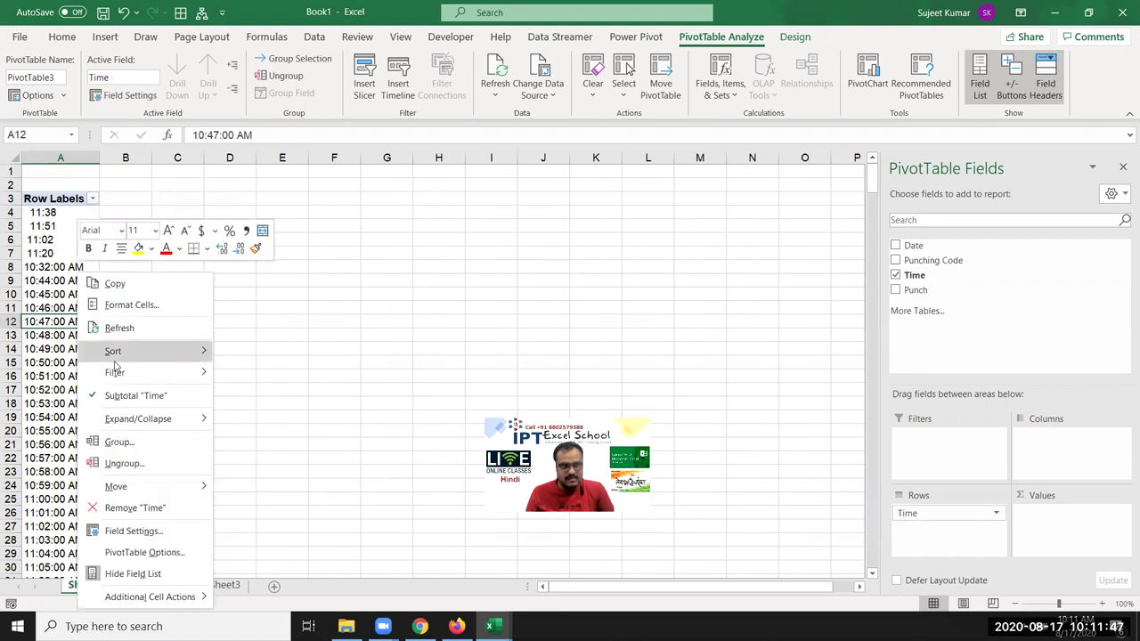
pyautogui.click(141, 441)
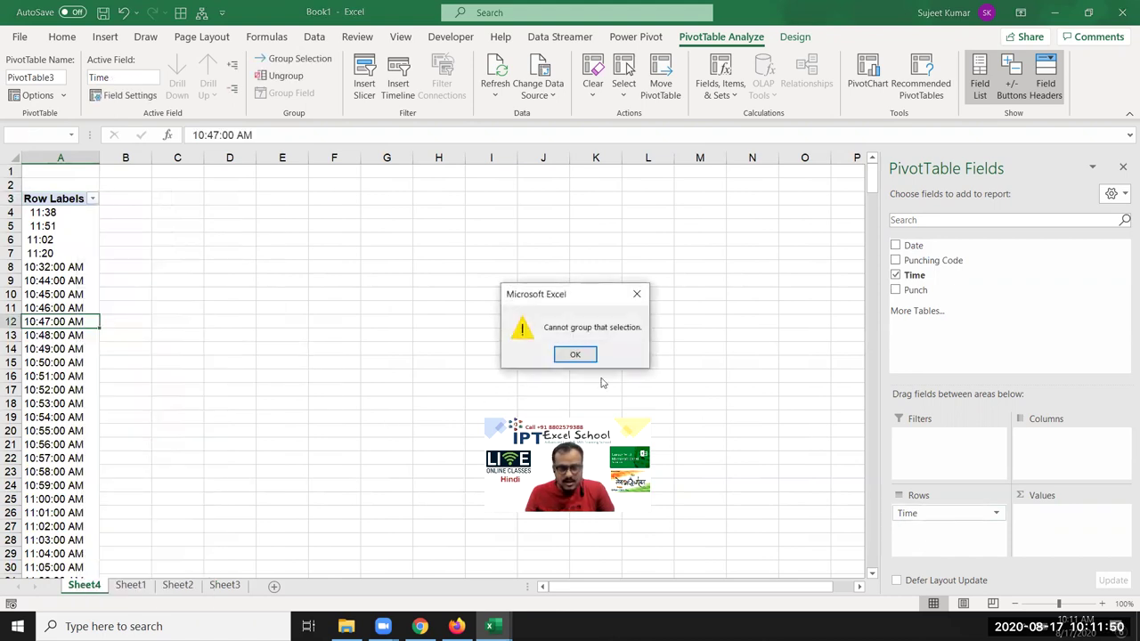
pyautogui.click(576, 355)
# Inspect the time row labels, including the oddly formatted 11:51 and 11:38 entries.
pyautogui.click(65, 281)
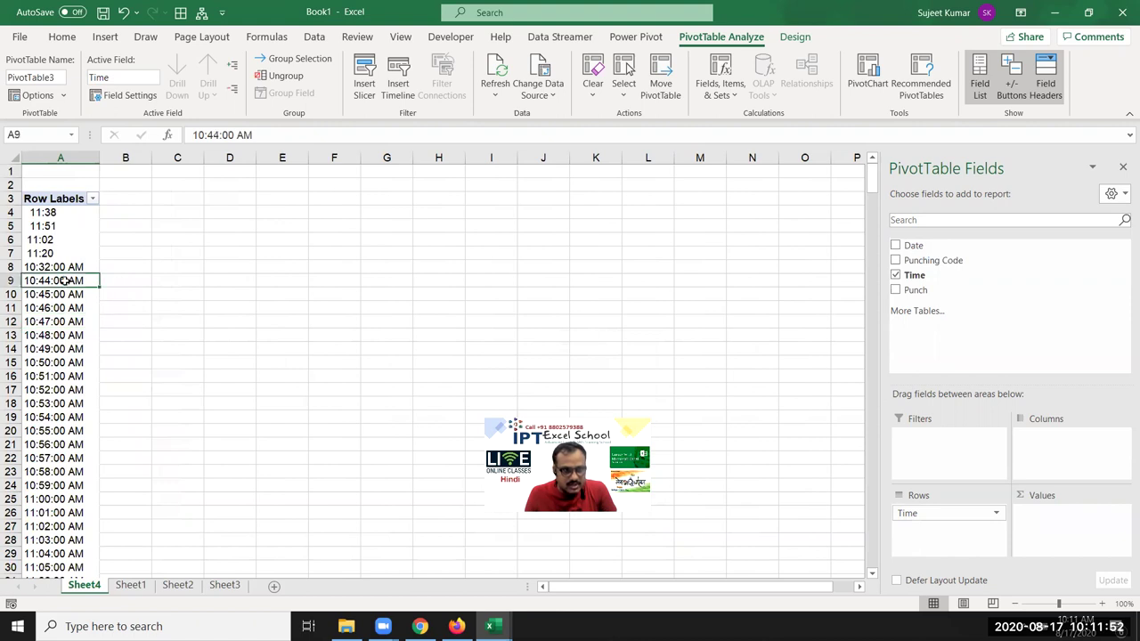
pyautogui.click(51, 249)
pyautogui.hotkey('ctrl', 'space')
pyautogui.click(53, 226)
pyautogui.click(52, 213)
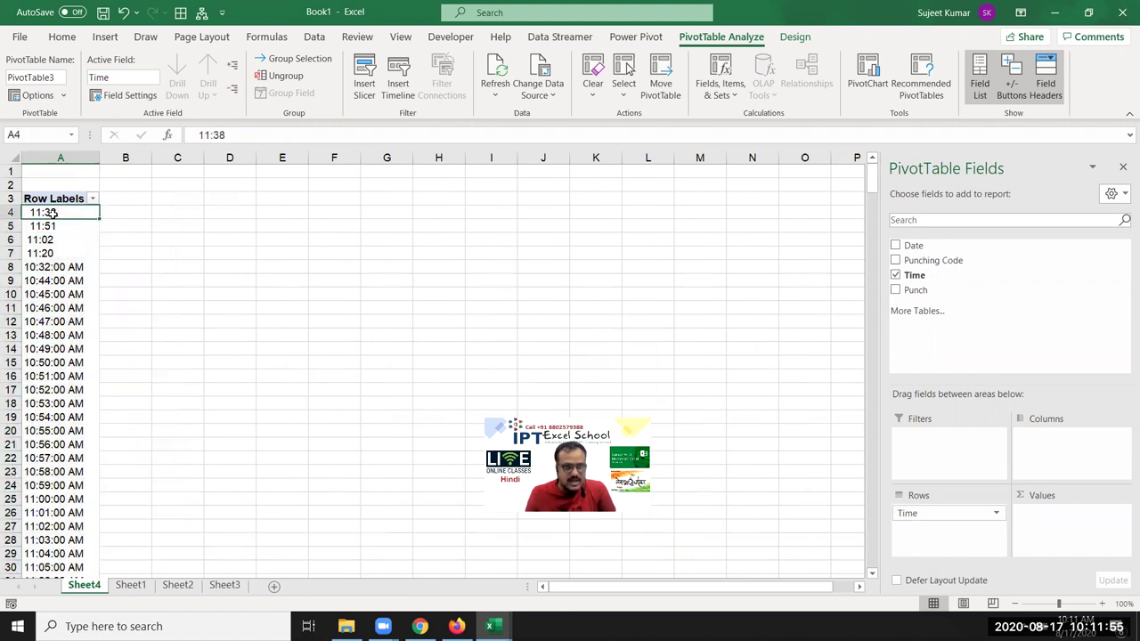
# On Book1's Sheet1, inspect Punching Code and Time cells and check the data's extent.
pyautogui.click(131, 586)
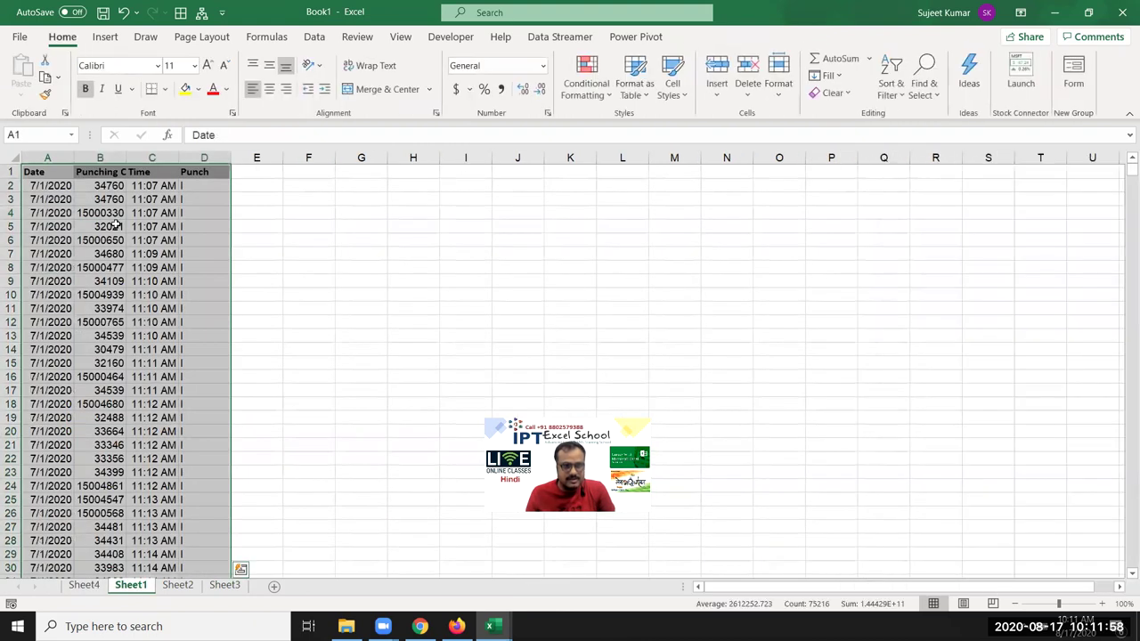
pyautogui.click(101, 198)
pyautogui.click(96, 210)
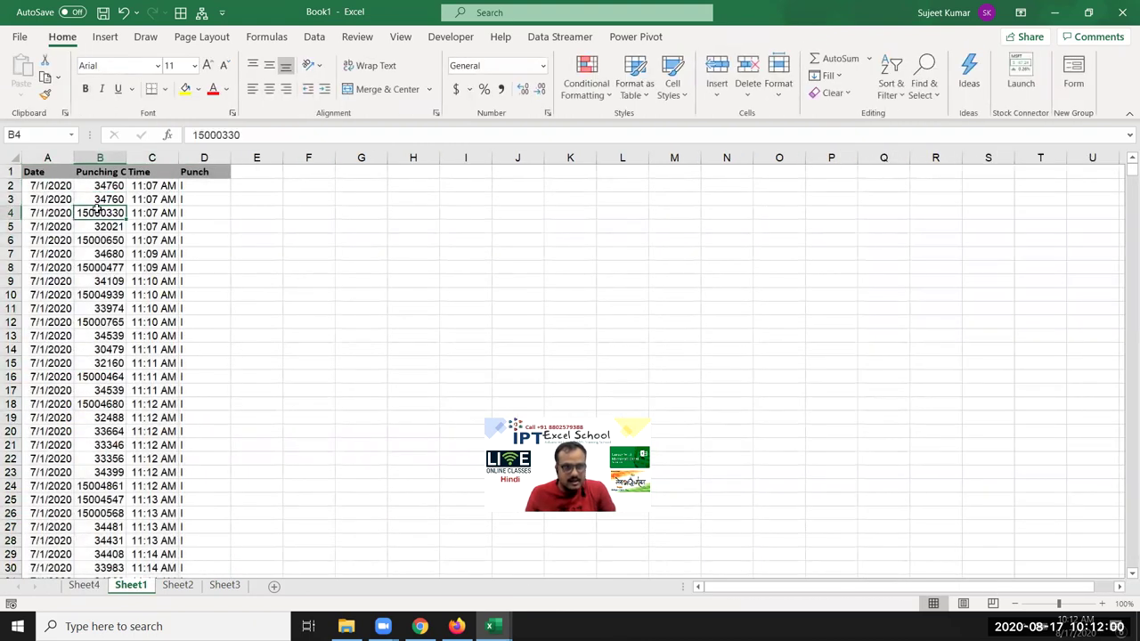
pyautogui.click(139, 199)
pyautogui.press('Up')
pyautogui.hotkey('ctrl', 'Down')
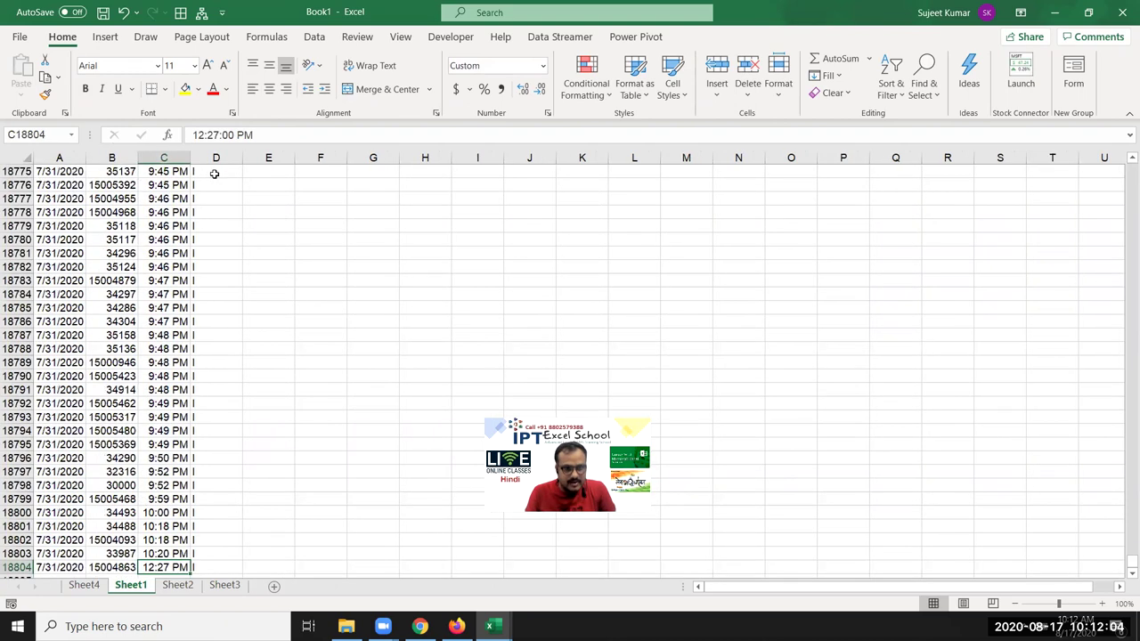
pyautogui.hotkey('ctrl', 'Up')
pyautogui.press('Right')
pyautogui.press('Right')
# Enter =TIMEVALUE(C2) in cell E2.
pyautogui.press('Down')
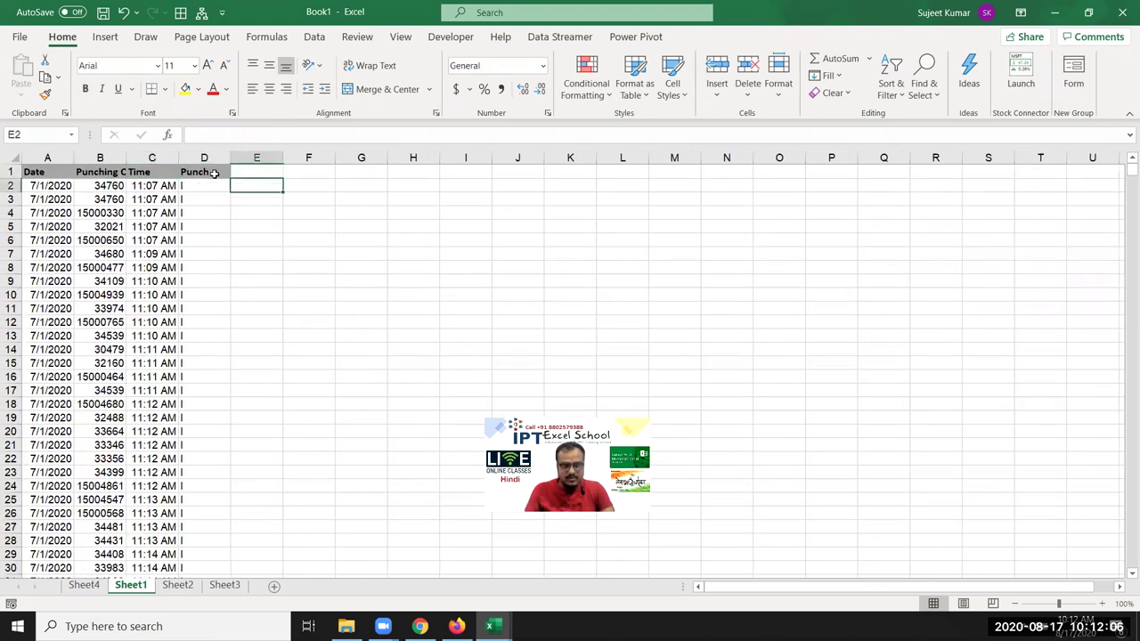
pyautogui.write('=i')
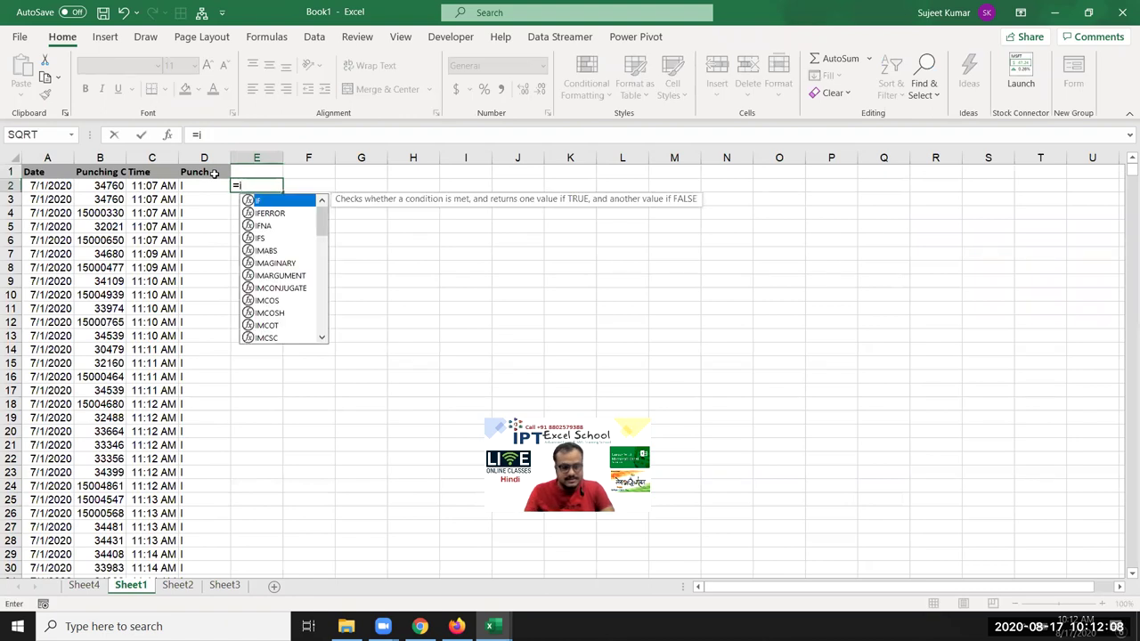
pyautogui.write('s')
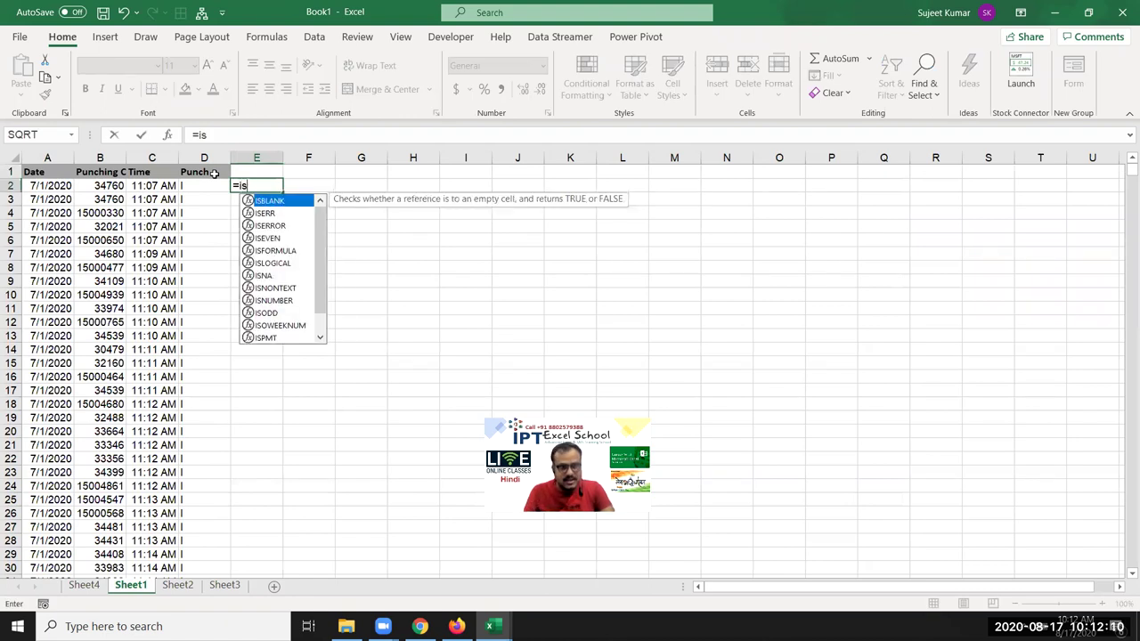
pyautogui.write('t')
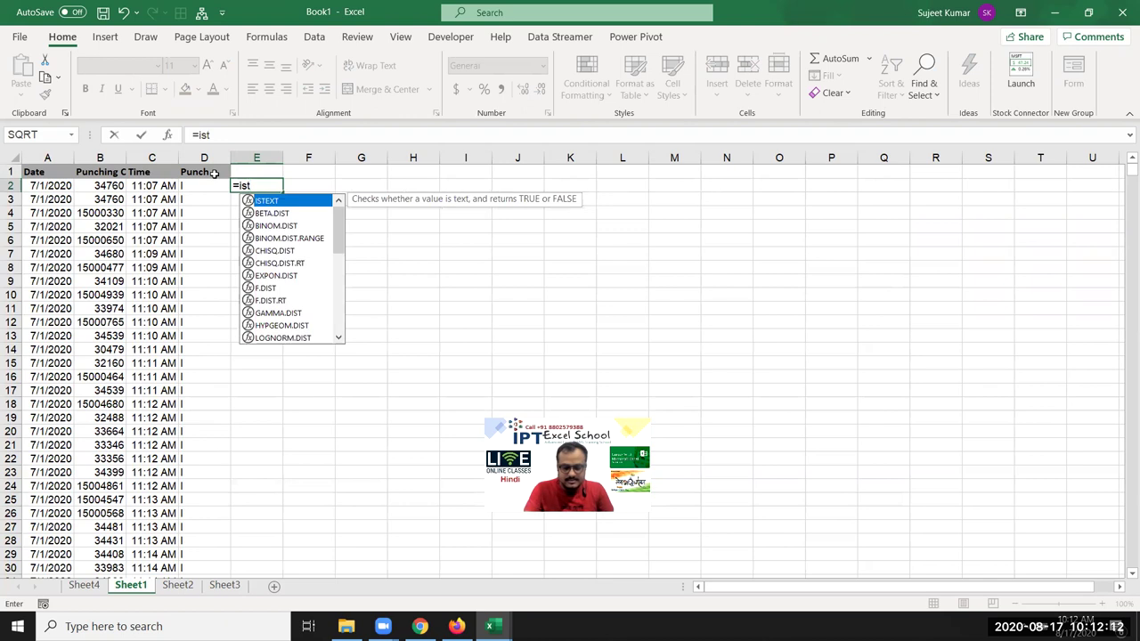
pyautogui.write('i')
pyautogui.press('BackSpace')
pyautogui.press('BackSpace')
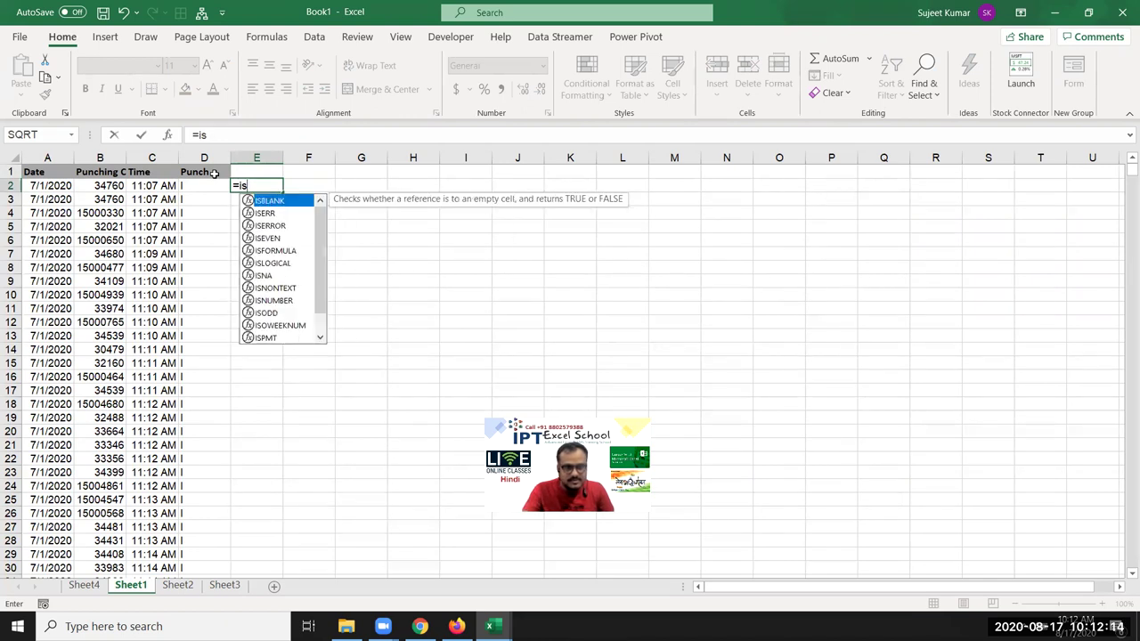
pyautogui.press('BackSpace')
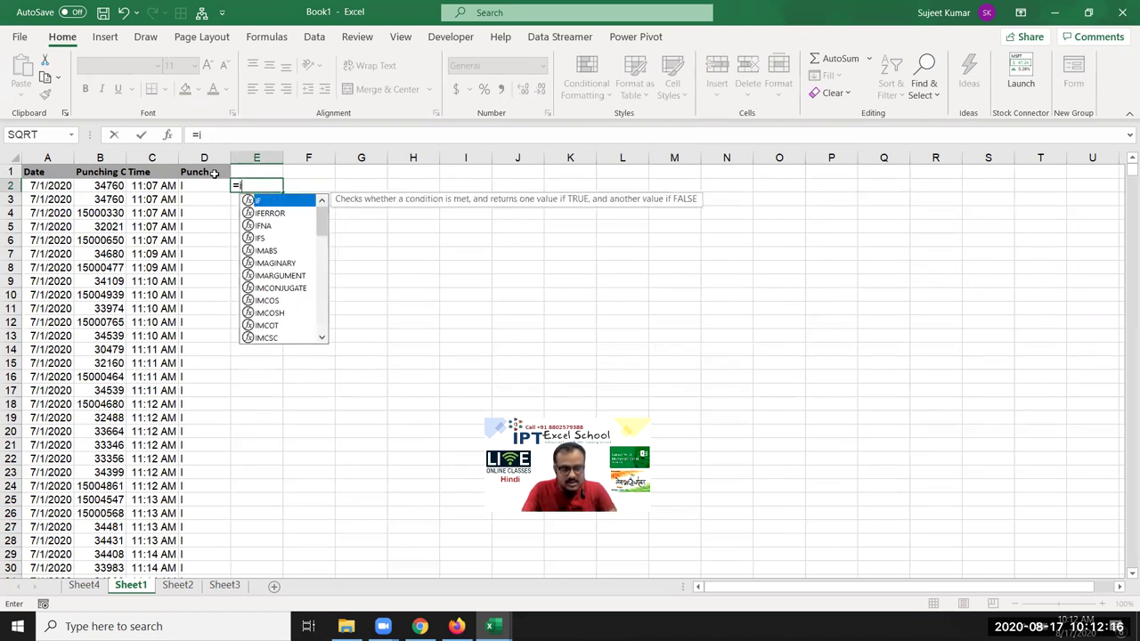
pyautogui.press('BackSpace')
pyautogui.write('ti')
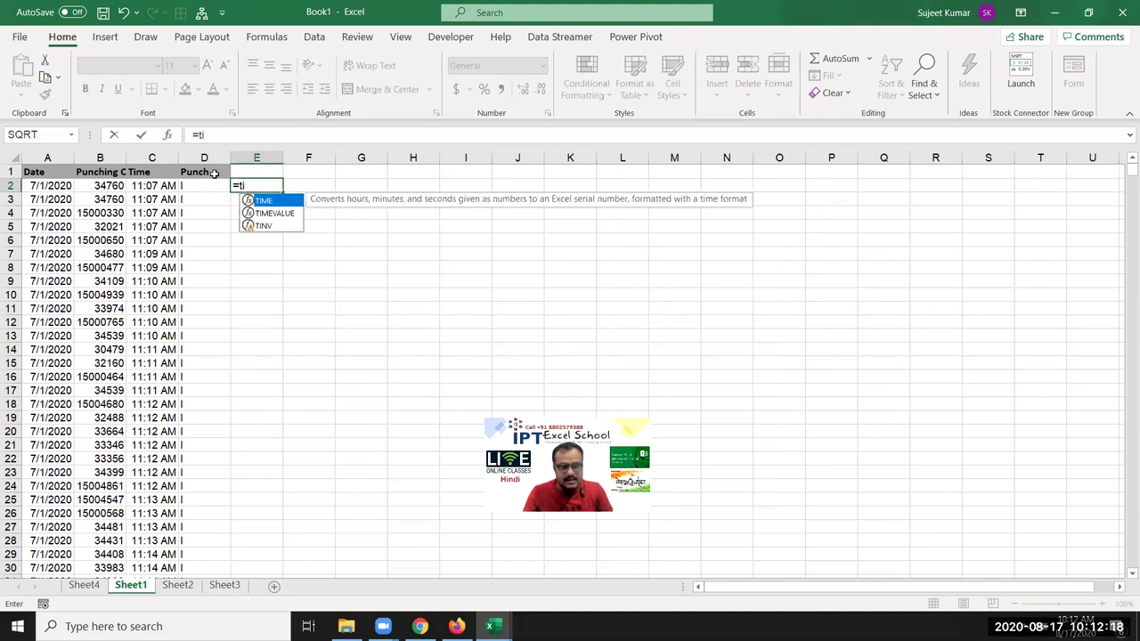
pyautogui.press('Down')
pyautogui.press('Tab')
pyautogui.press('Left')
pyautogui.press('Left')
pyautogui.write(')')
pyautogui.hotkey('ctrl', 'Return')
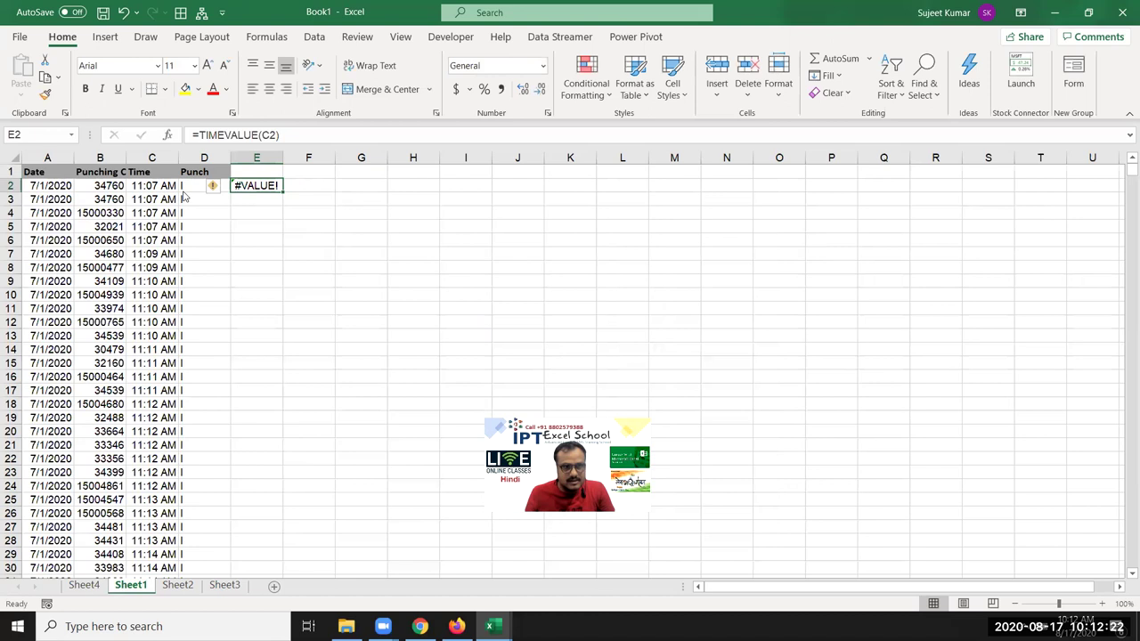
# Review the E2 formula and C2's time value, then check the data extent and return to E2.
pyautogui.click(206, 135)
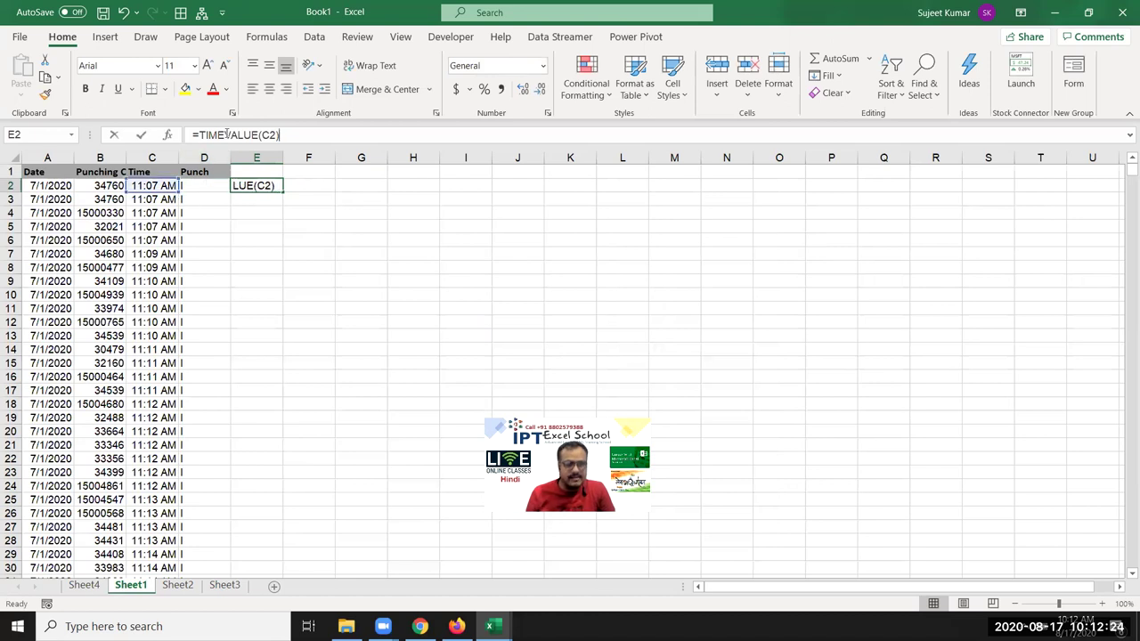
pyautogui.press('Escape')
pyautogui.click(156, 189)
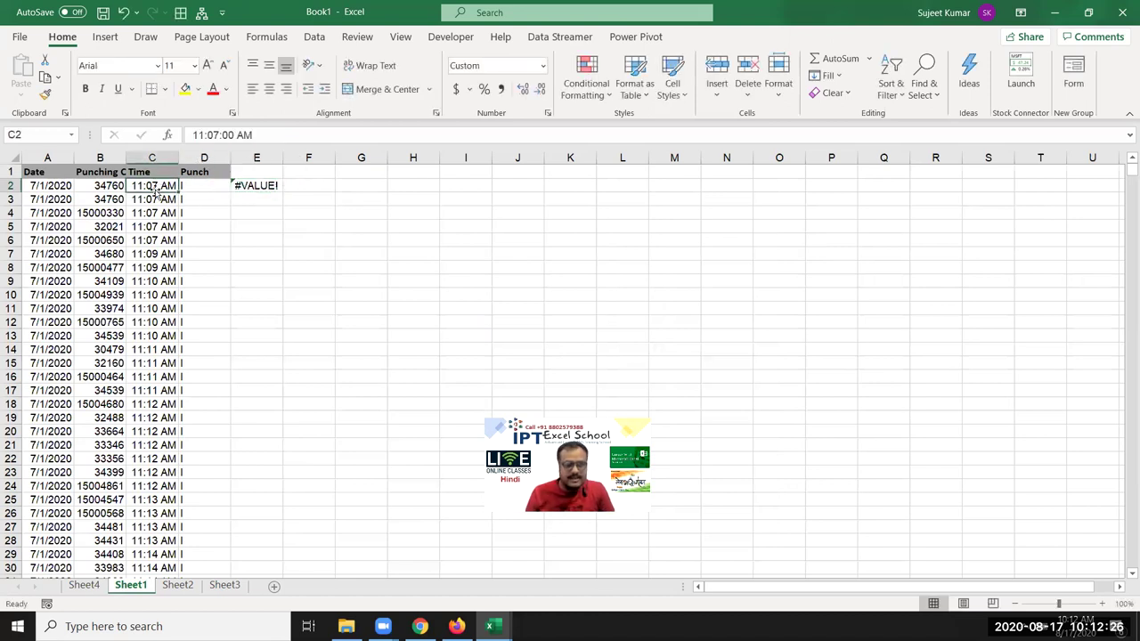
pyautogui.hotkey('ctrl', 'Down')
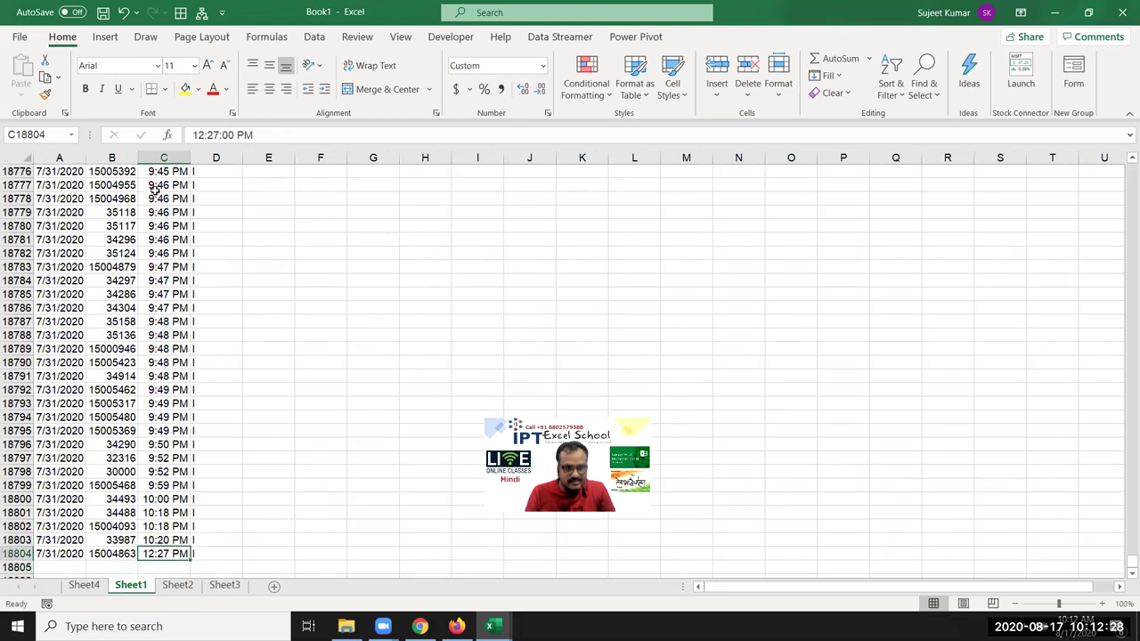
pyautogui.hotkey('ctrl', 'Up')
pyautogui.press('Right')
pyautogui.press('Right')
pyautogui.press('Down')
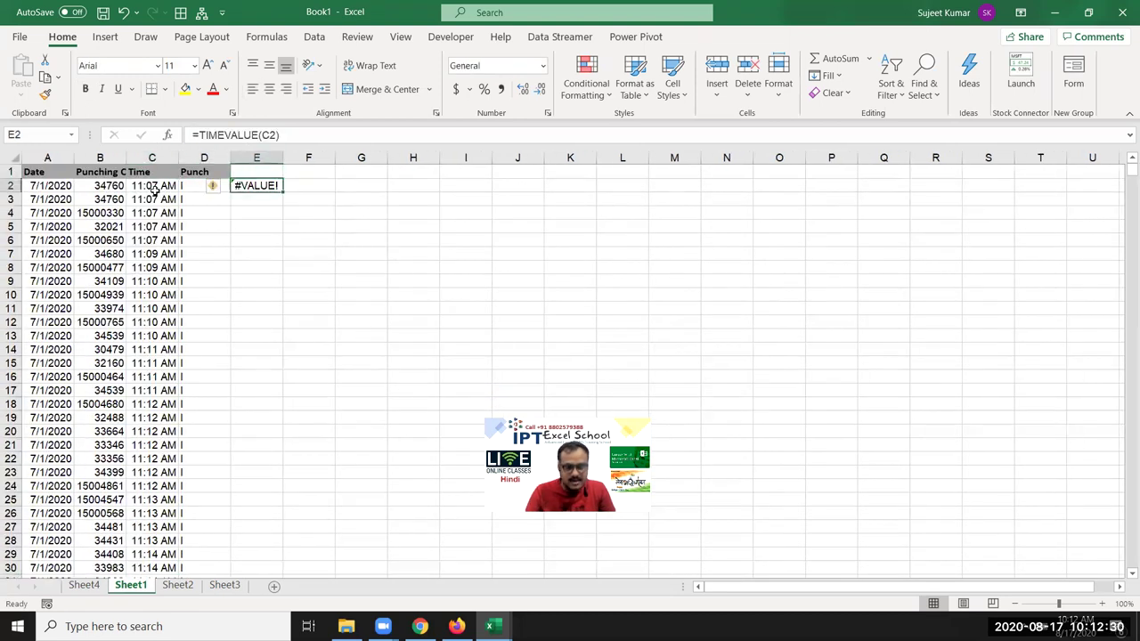
# Fill =C2*1 down column E from E2 and add AutoFilter to the header row.
pyautogui.write('=')
pyautogui.click(155, 189)
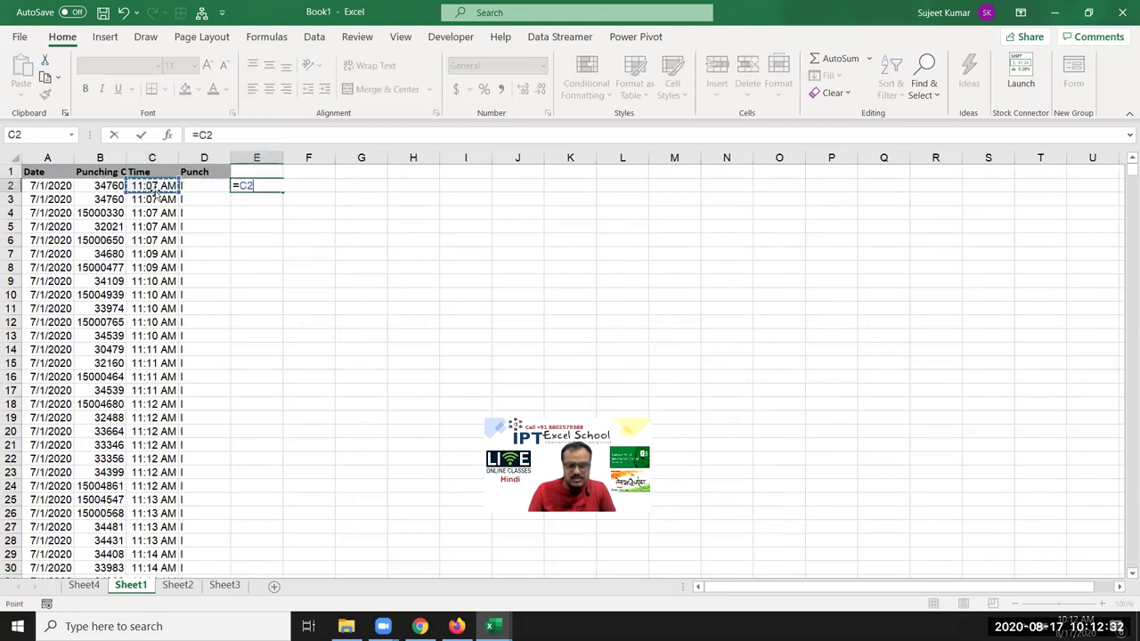
pyautogui.write('*')
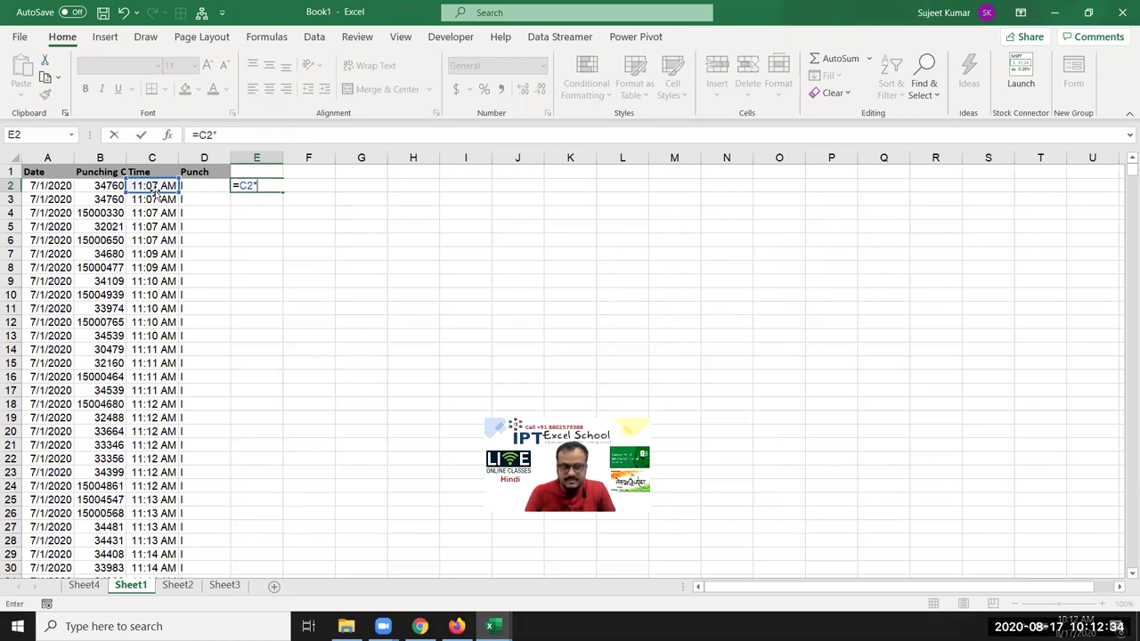
pyautogui.press('Return')
pyautogui.press('Up')
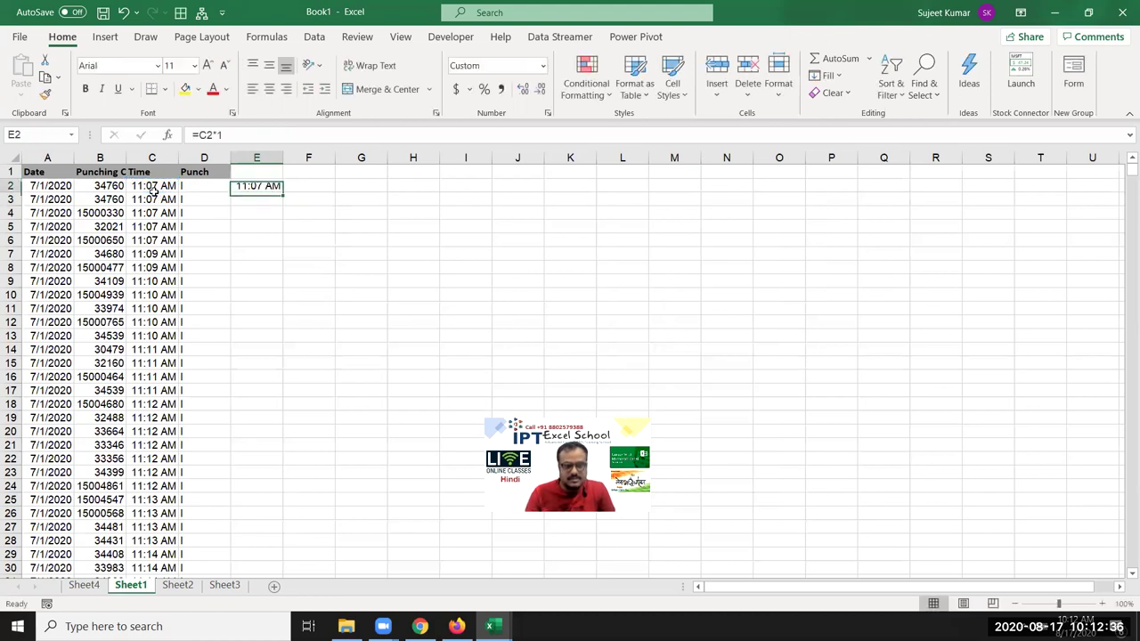
pyautogui.doubleClick(284, 191)
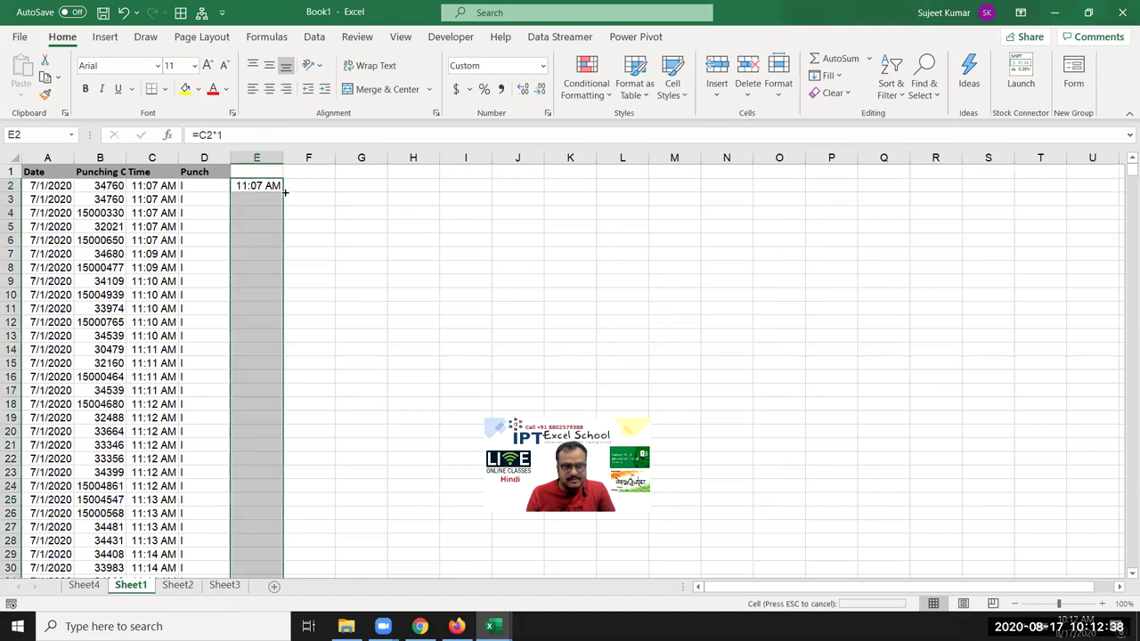
pyautogui.click(270, 168)
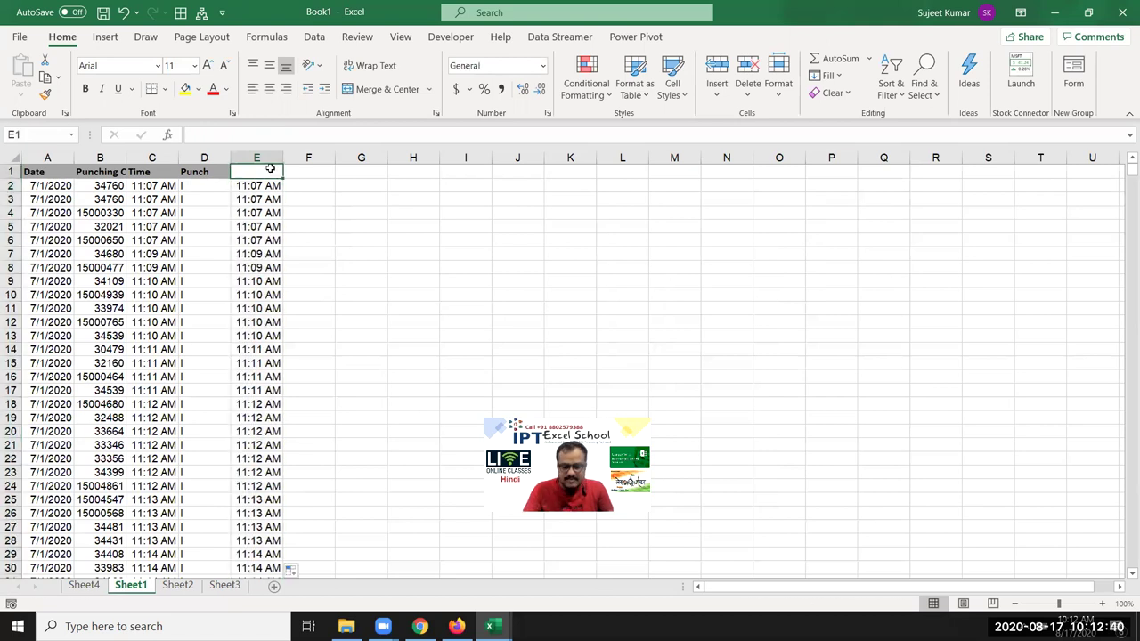
pyautogui.hotkey('ctrl', 'shift', 'l')
# Filter column E to only its #VALUE! rows, then select the bad time in C14710.
pyautogui.click(275, 175)
pyautogui.scroll(-2, 272, 385)
pyautogui.moveTo(272, 363); pyautogui.dragTo(271, 446)
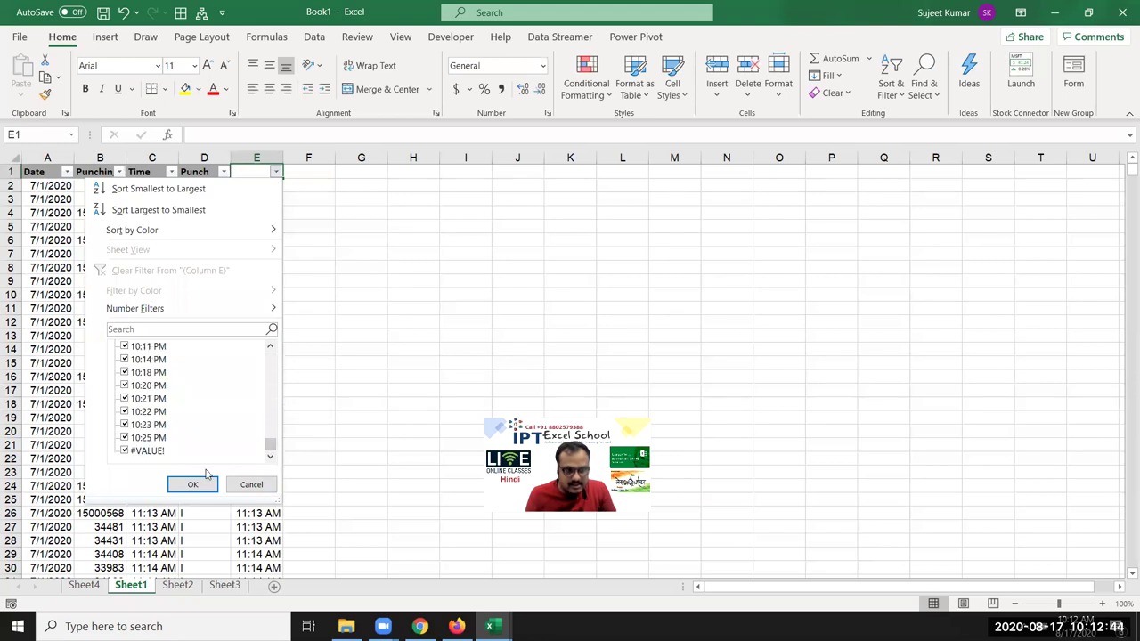
pyautogui.scroll(3, 233, 377)
pyautogui.moveTo(271, 447)
pyautogui.mouseDown()
pyautogui.moveTo(270, 354)
pyautogui.moveTo(272, 478)
pyautogui.mouseUp()
pyautogui.click(125, 346)
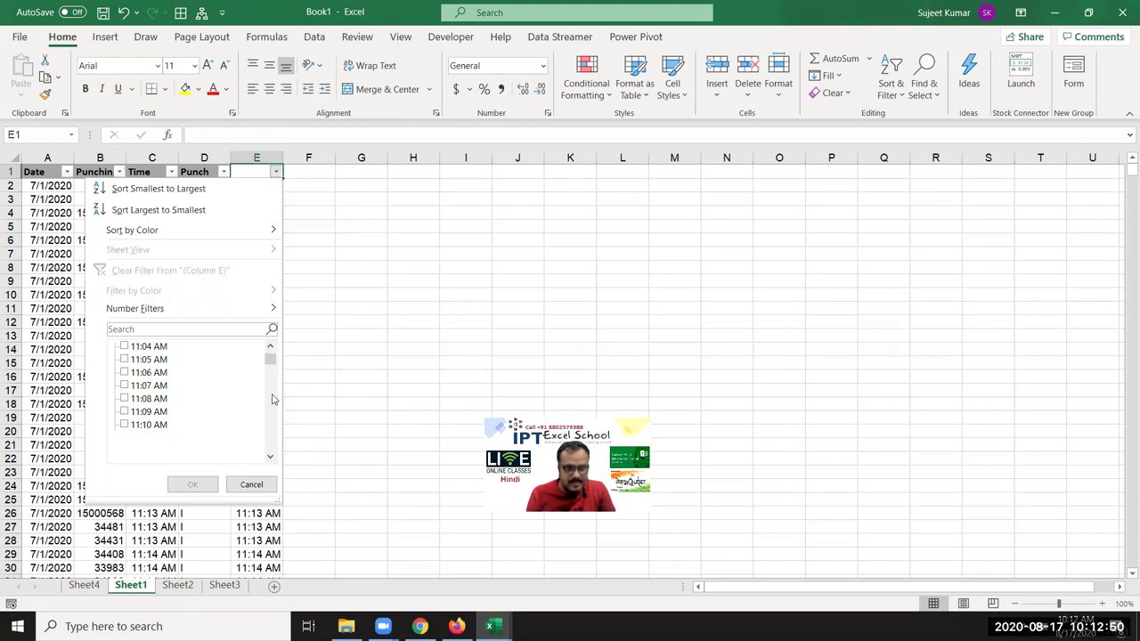
pyautogui.click(124, 450)
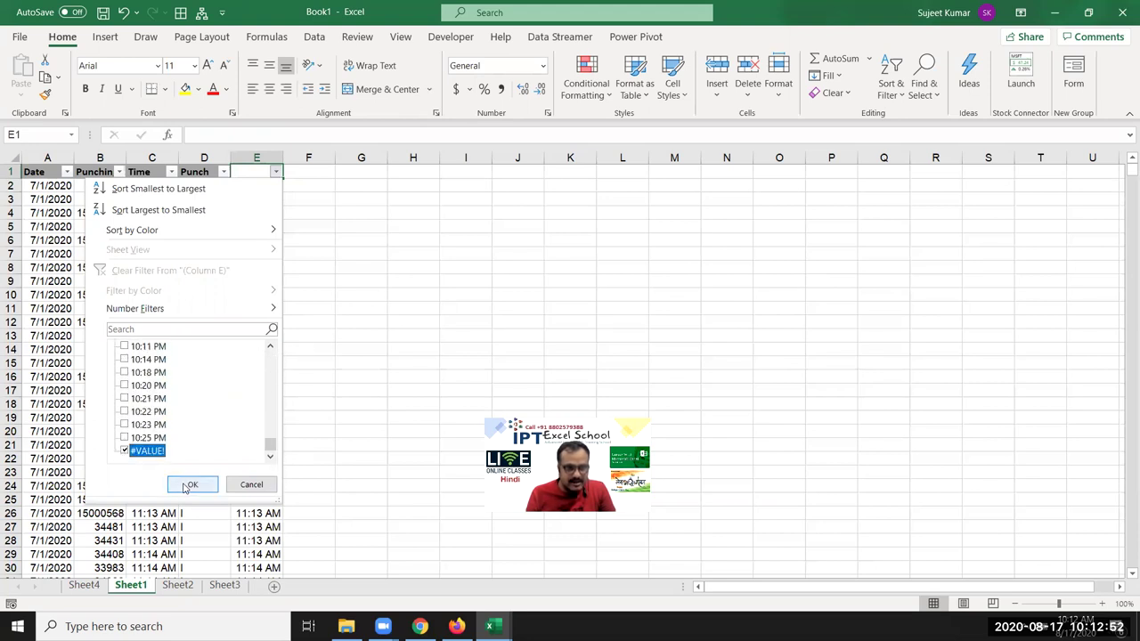
pyautogui.click(192, 484)
pyautogui.click(161, 195)
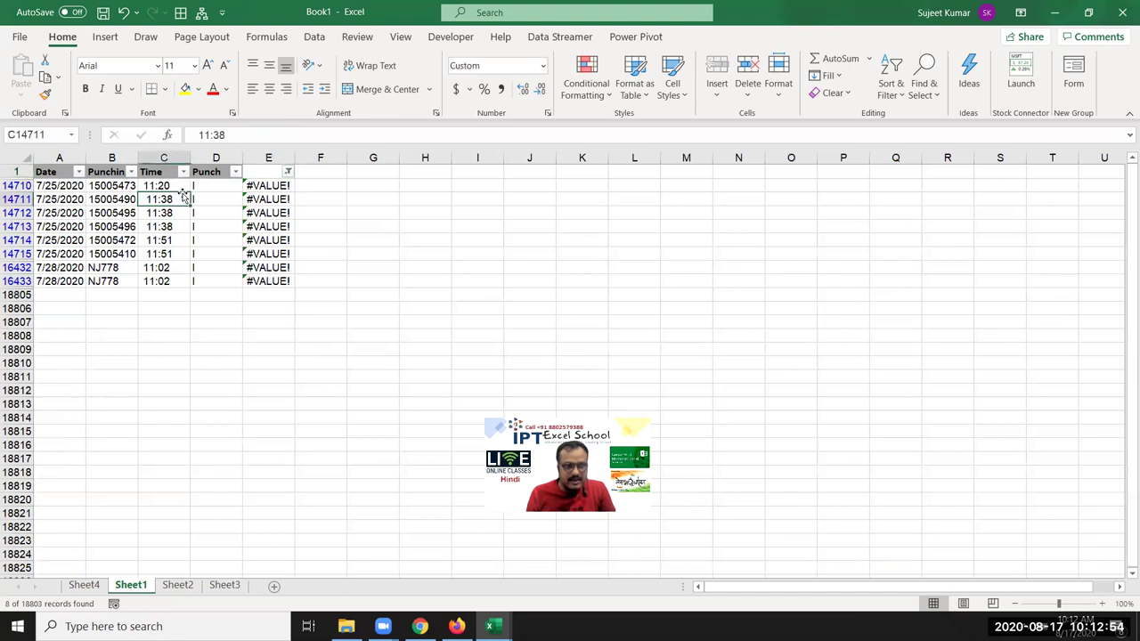
pyautogui.click(169, 183)
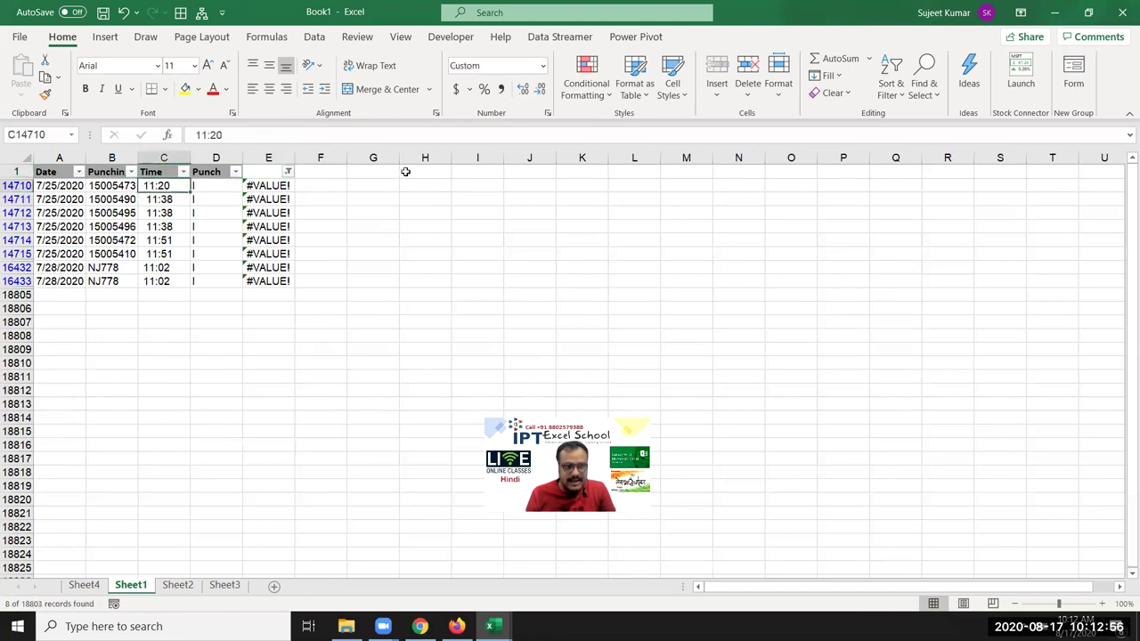
# Retype the time in C14710 as 11:20.
pyautogui.write('11:')
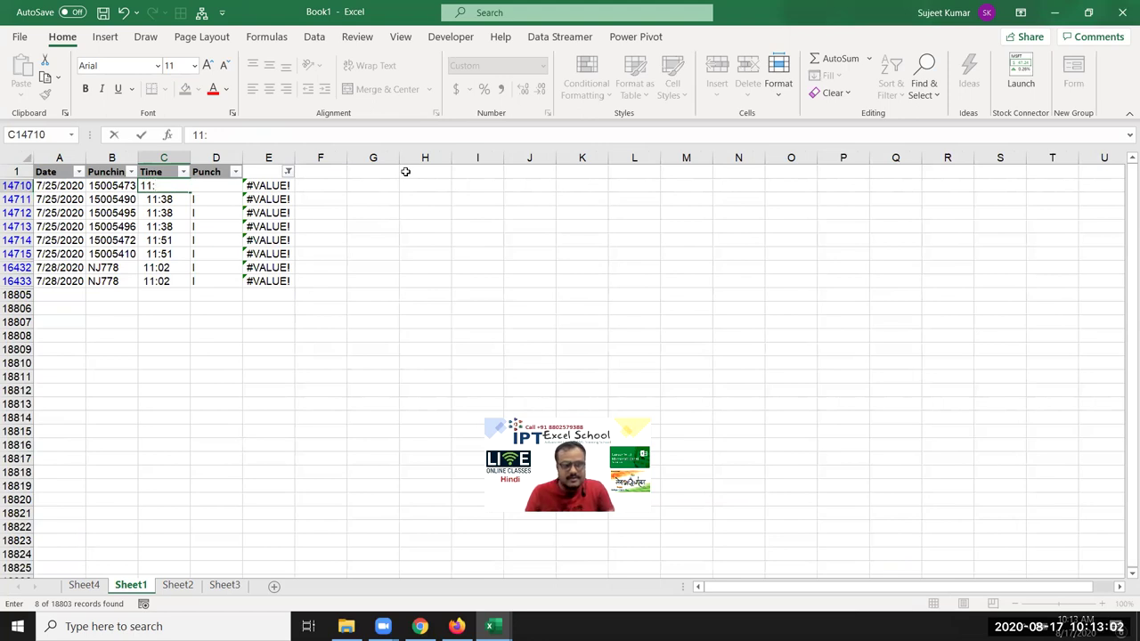
pyautogui.write('20')
pyautogui.hotkey('ctrl', 'Return')
pyautogui.write('11:20')
pyautogui.press('Return')
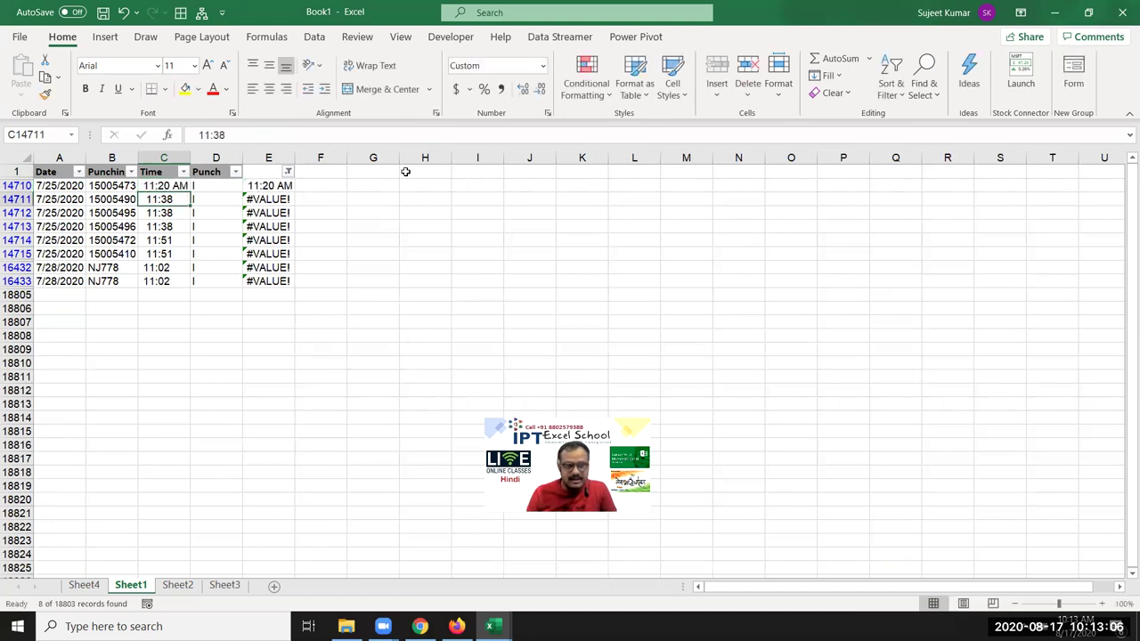
pyautogui.write('11')
pyautogui.press('Escape')
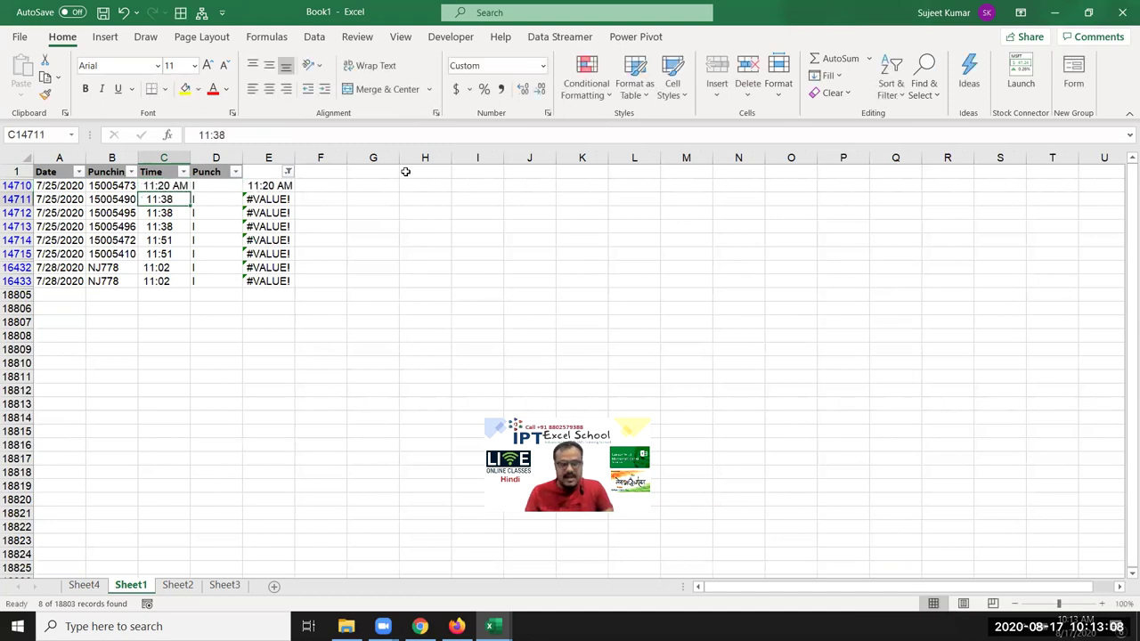
# Run Replace All on the remaining selected times, converting 47 text entries to real times.
pyautogui.hotkey('shift', 'Down')
pyautogui.hotkey('shift', 'Down')
pyautogui.hotkey('shift', 'Down')
pyautogui.hotkey('shift', 'Down')
pyautogui.hotkey('shift', 'Down')
pyautogui.hotkey('shift', 'Down')
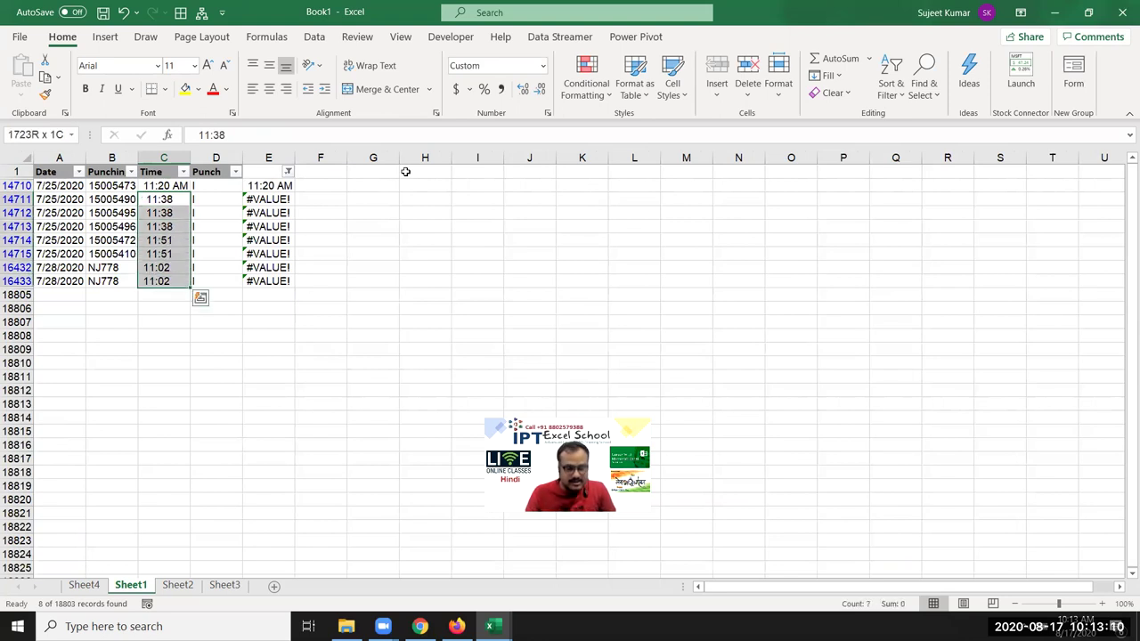
pyautogui.hotkey('ctrl', 'h')
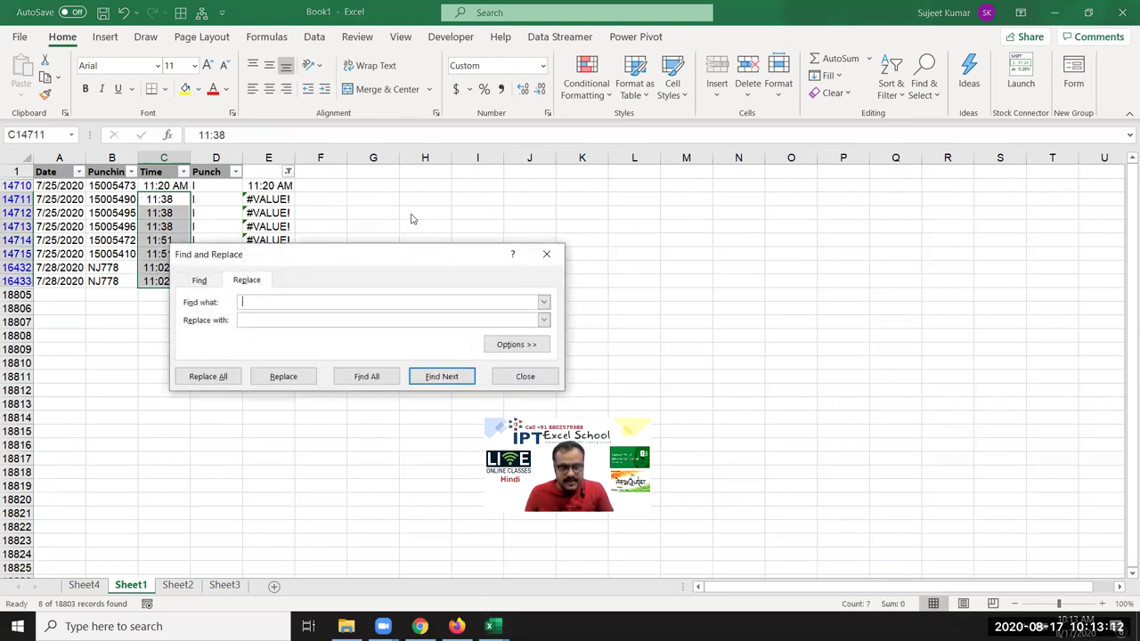
pyautogui.click(204, 377)
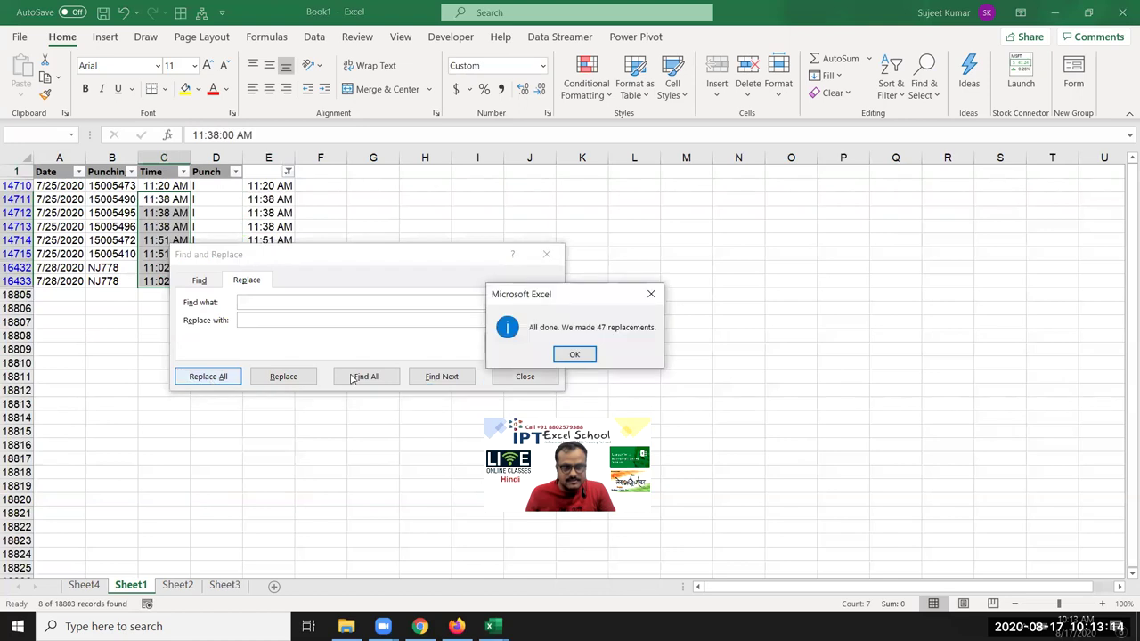
pyautogui.click(573, 354)
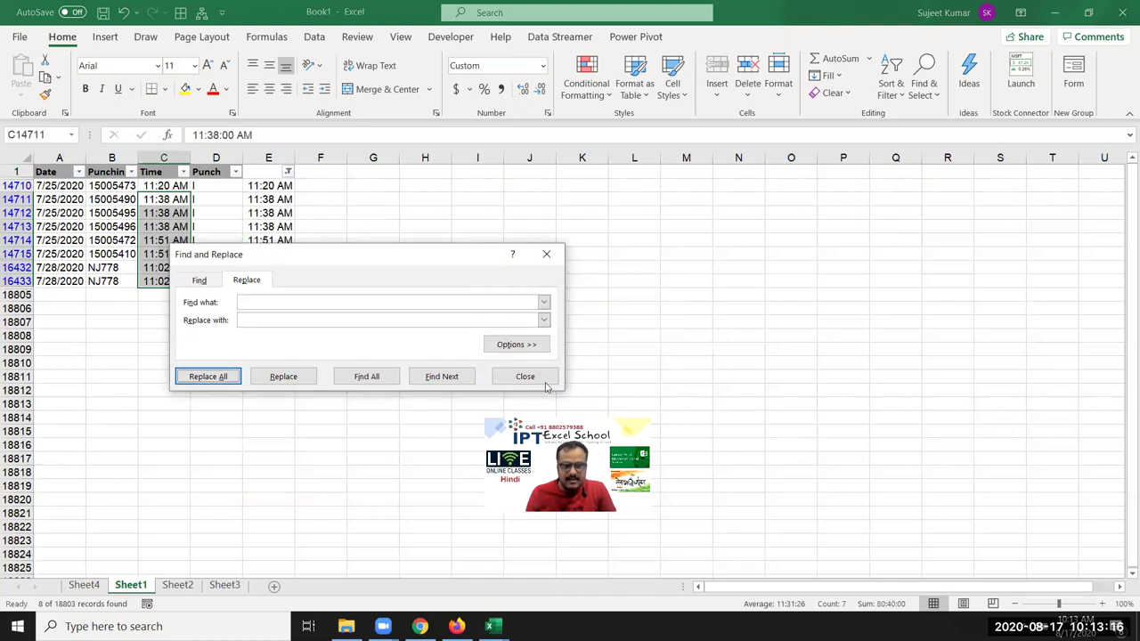
pyautogui.click(525, 377)
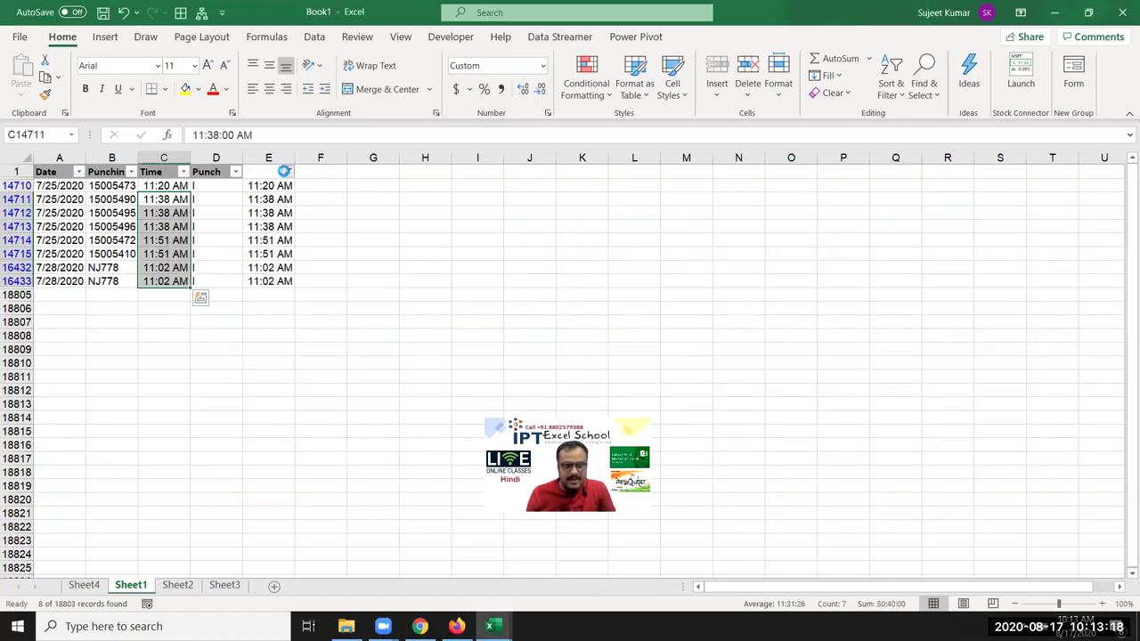
# Clear the column E filter so every row shows again.
pyautogui.click(287, 171)
pyautogui.moveTo(282, 360); pyautogui.dragTo(289, 447)
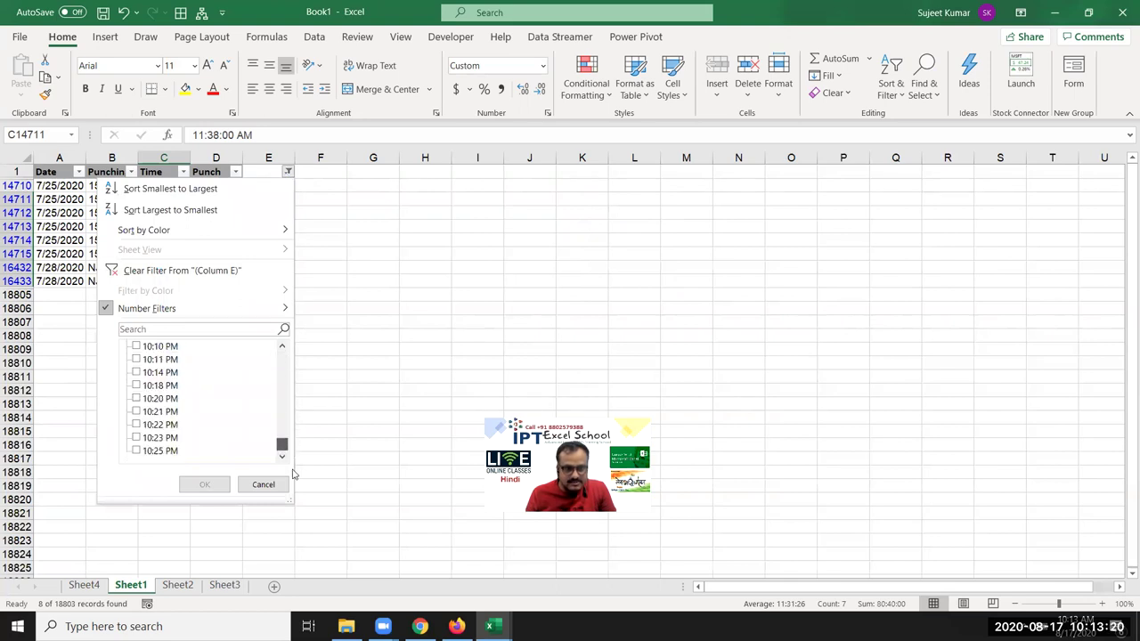
pyautogui.click(264, 484)
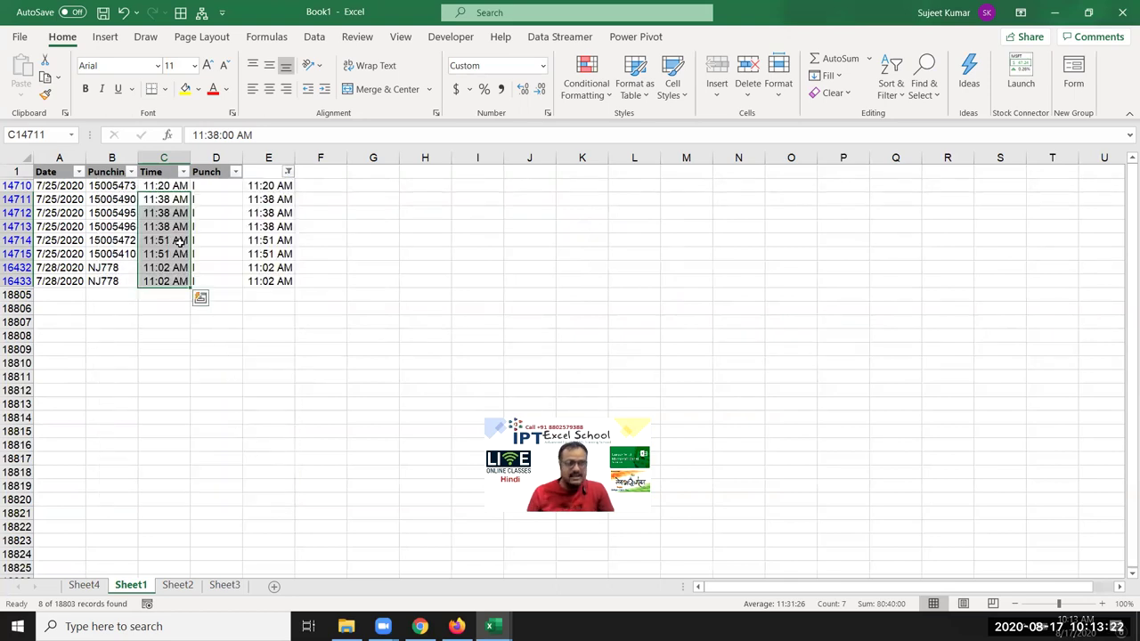
pyautogui.hotkey('ctrl', 'z')
pyautogui.hotkey('ctrl', 'z')
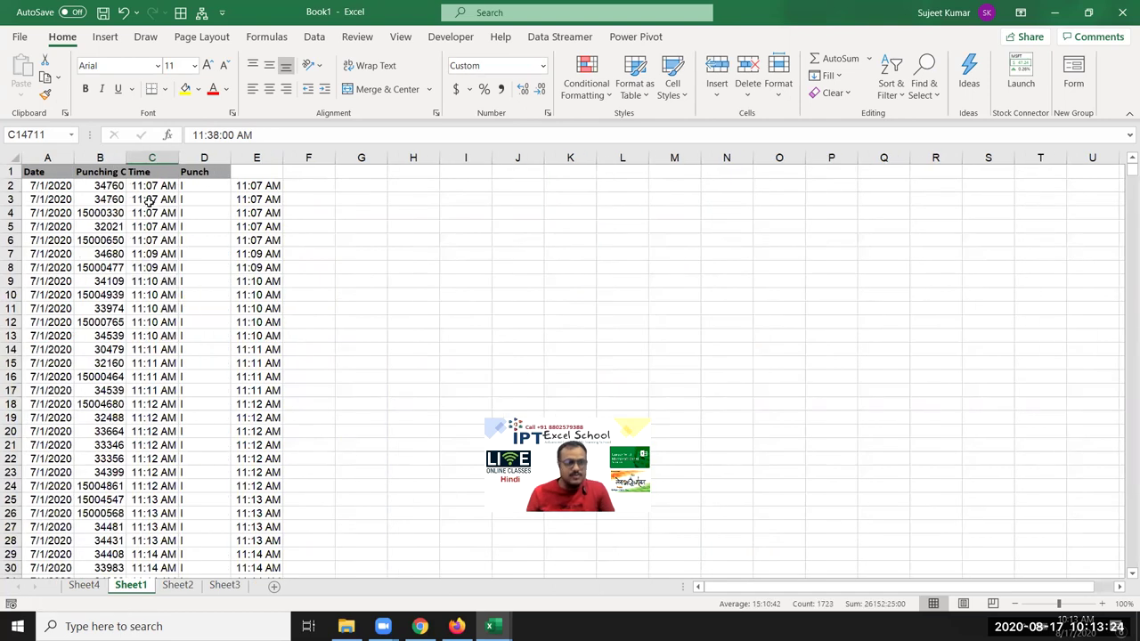
# Copy the converted times in column E.
pyautogui.click(153, 199)
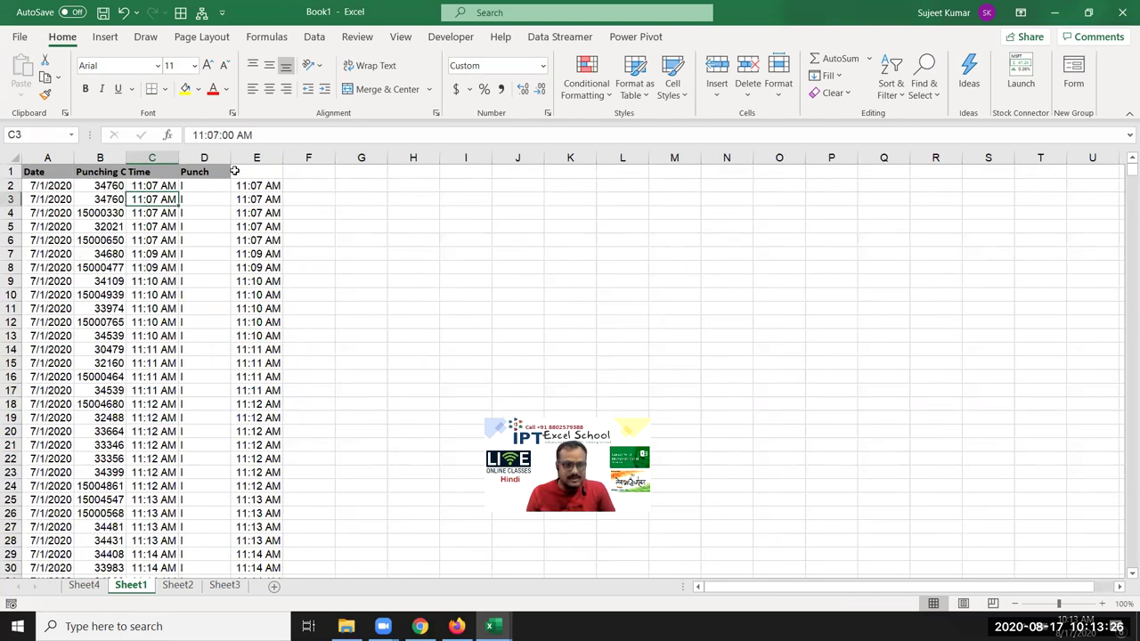
pyautogui.click(263, 157)
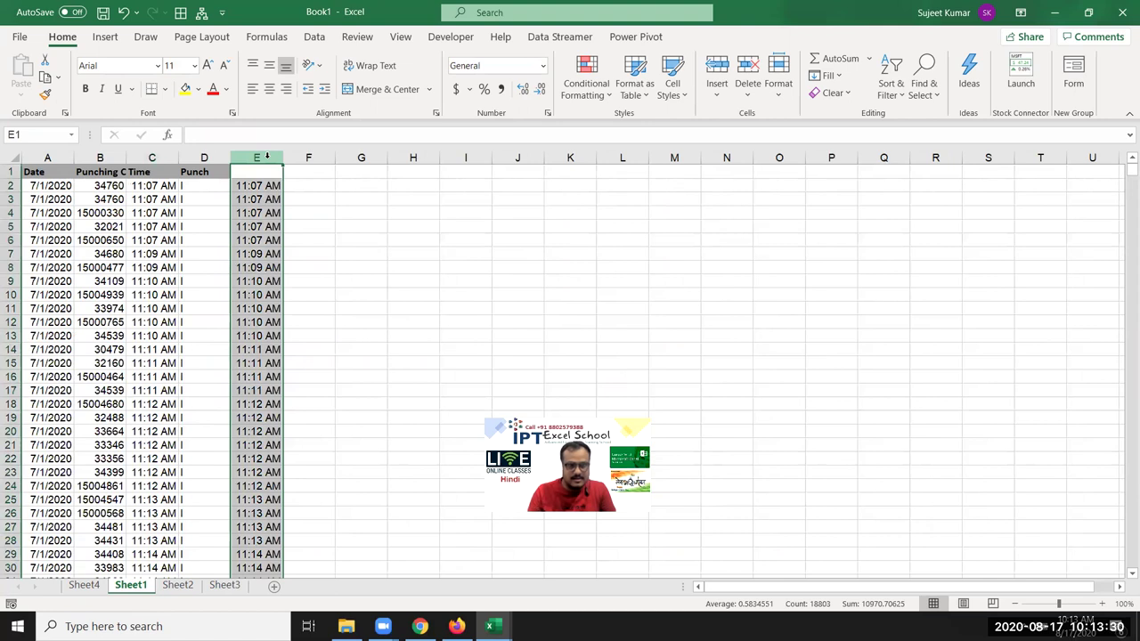
pyautogui.hotkey('ctrl', 'c')
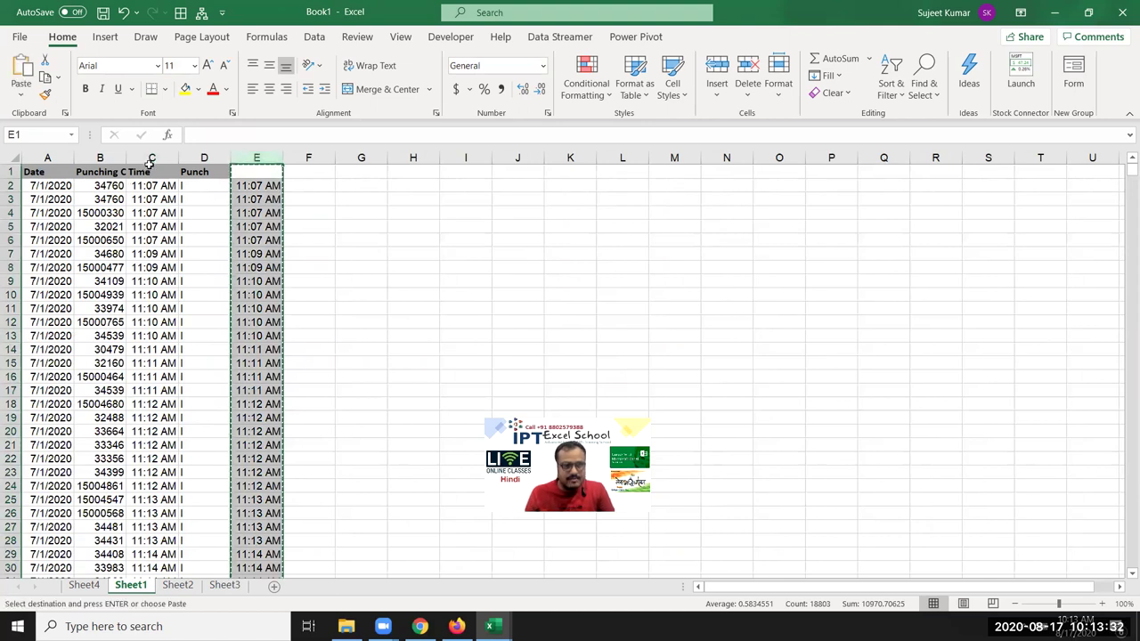
# Paste Special into column C with Skip blanks, check C3, and reselect the Time column.
pyautogui.click(152, 158)
pyautogui.rightClick(151, 158)
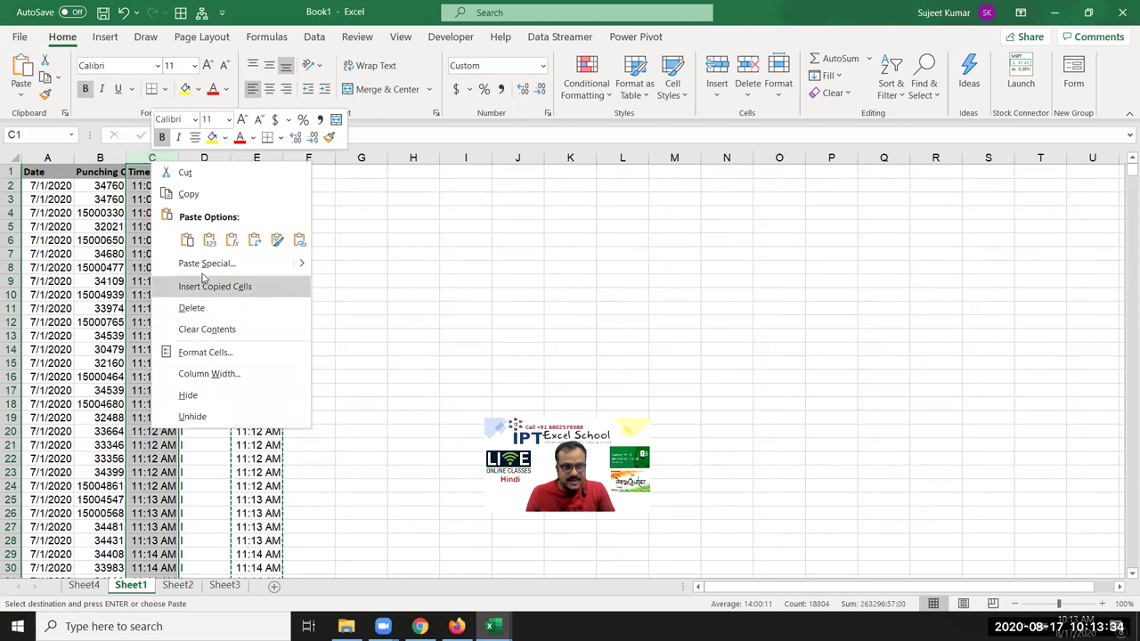
pyautogui.press('Escape')
pyautogui.hotkey('ctrl', 'alt', 'v')
pyautogui.click(125, 341)
pyautogui.click(225, 367)
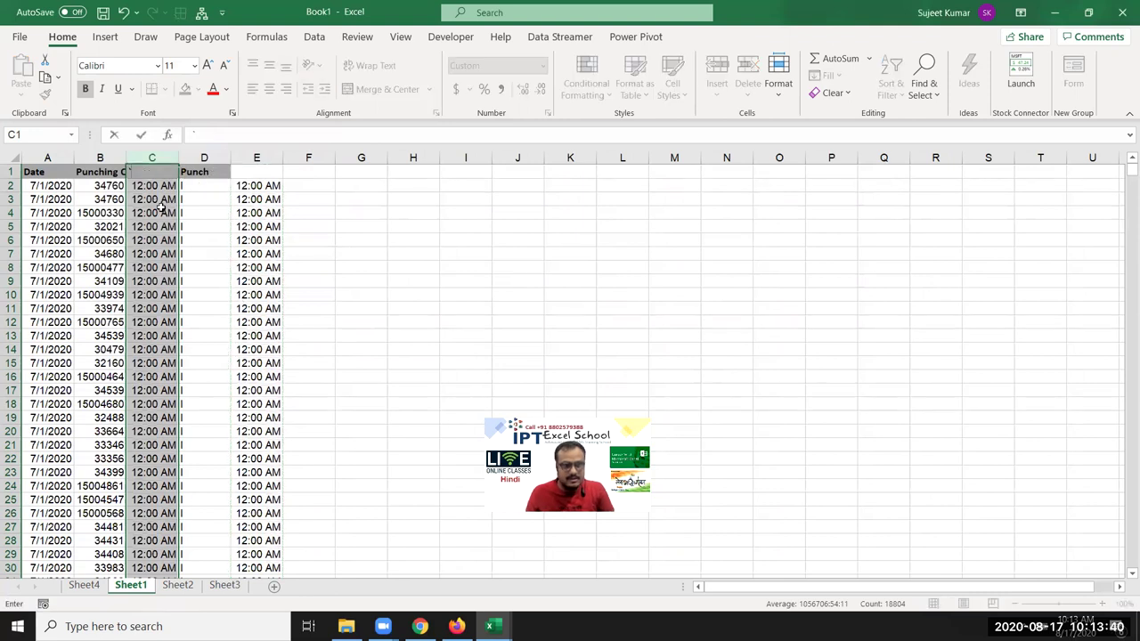
pyautogui.click(157, 200)
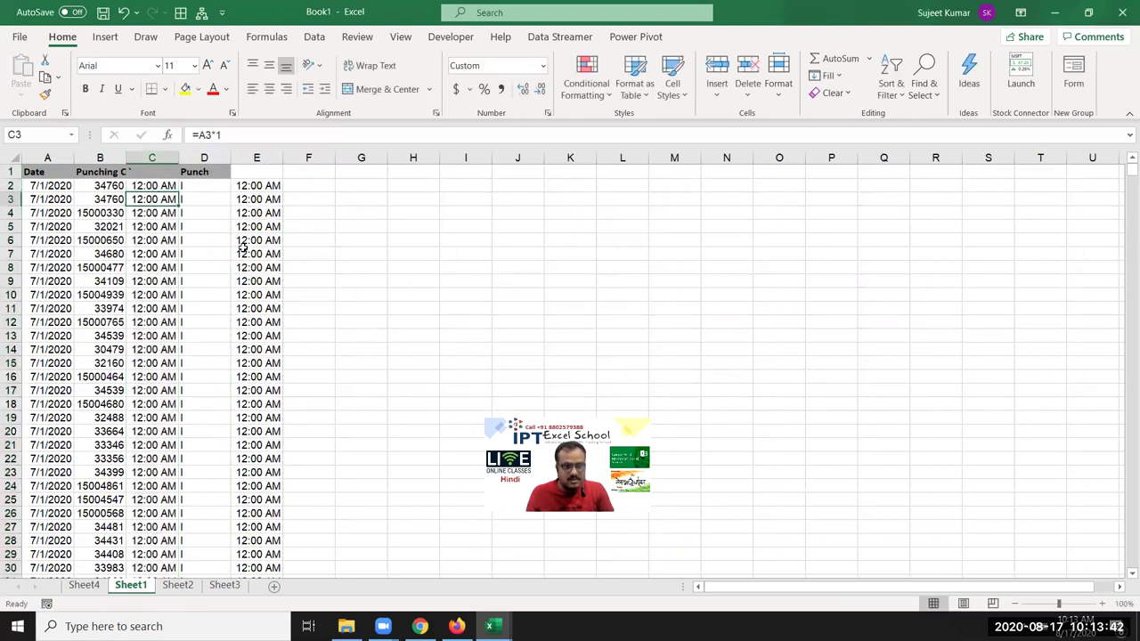
pyautogui.click(152, 157)
pyautogui.hotkey('ctrl', 'c')
# Paste column E's times into column C as values only.
pyautogui.hotkey('ctrl', 'v')
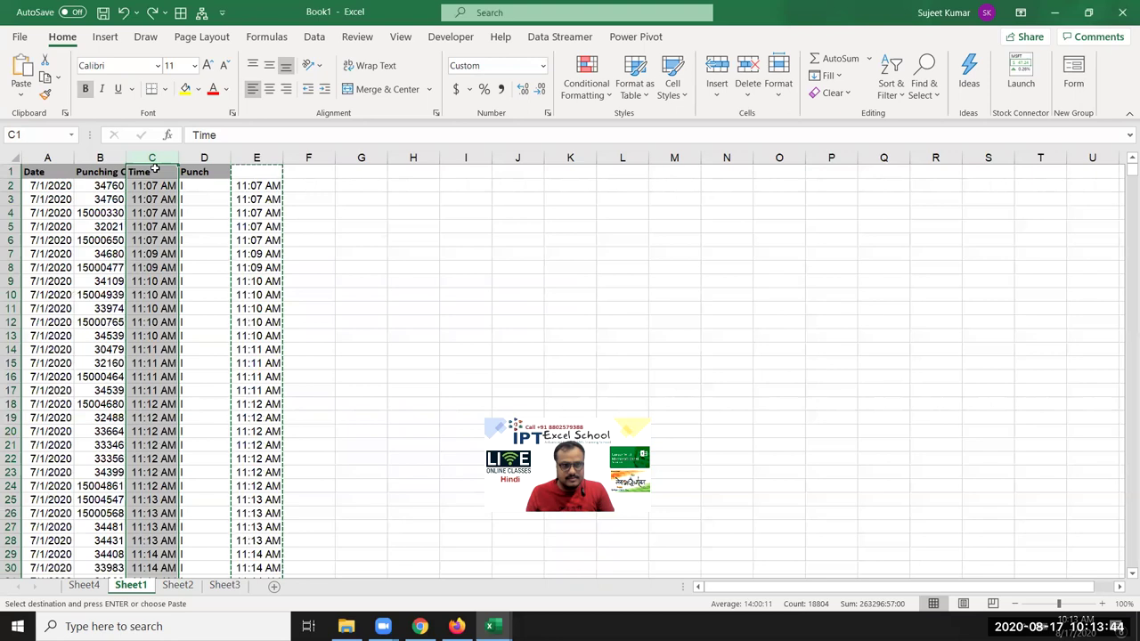
pyautogui.rightClick(149, 172)
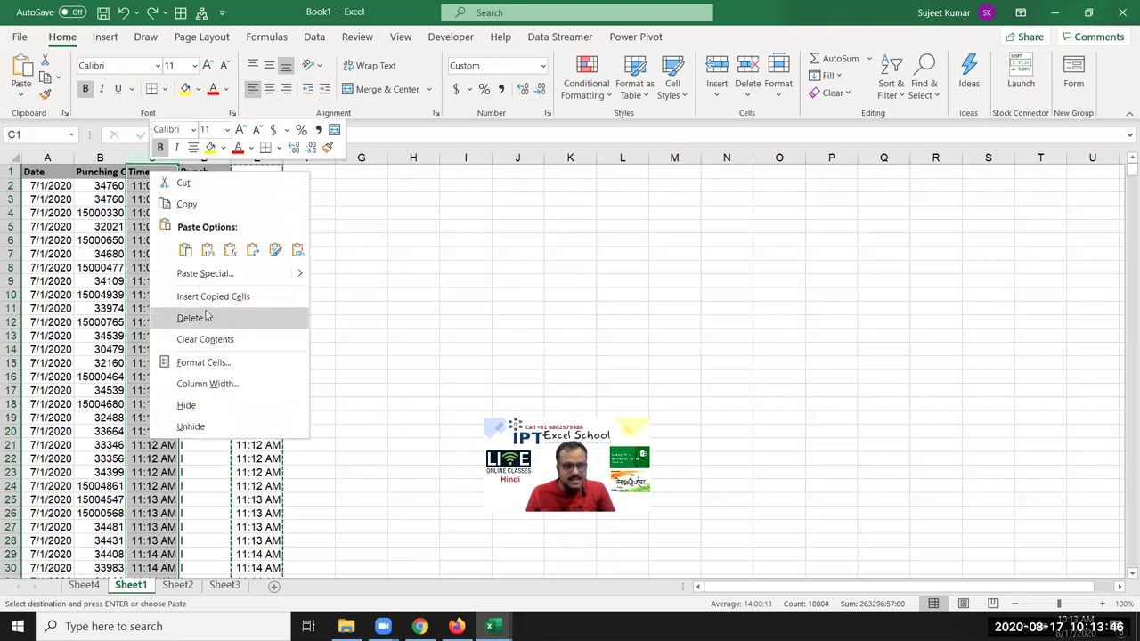
pyautogui.click(206, 272)
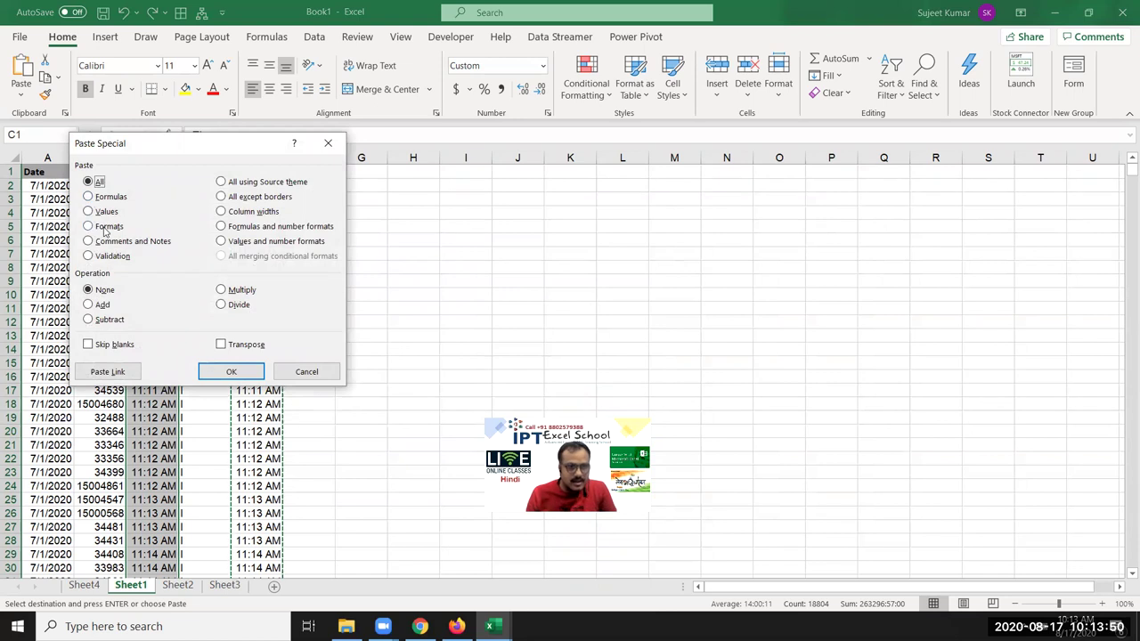
pyautogui.click(105, 213)
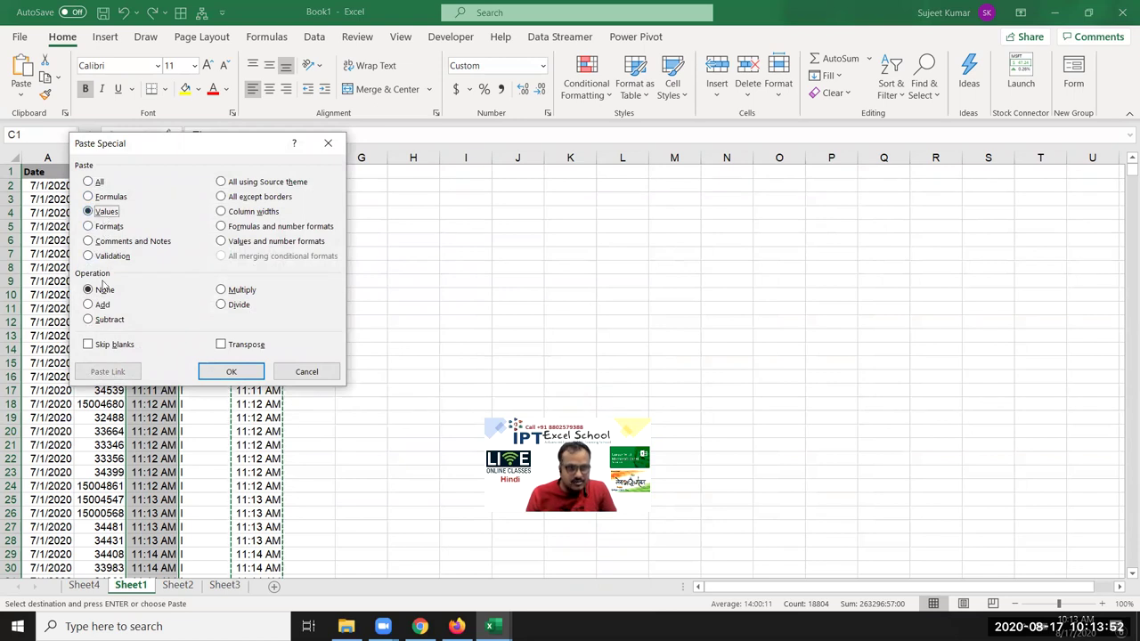
pyautogui.click(227, 371)
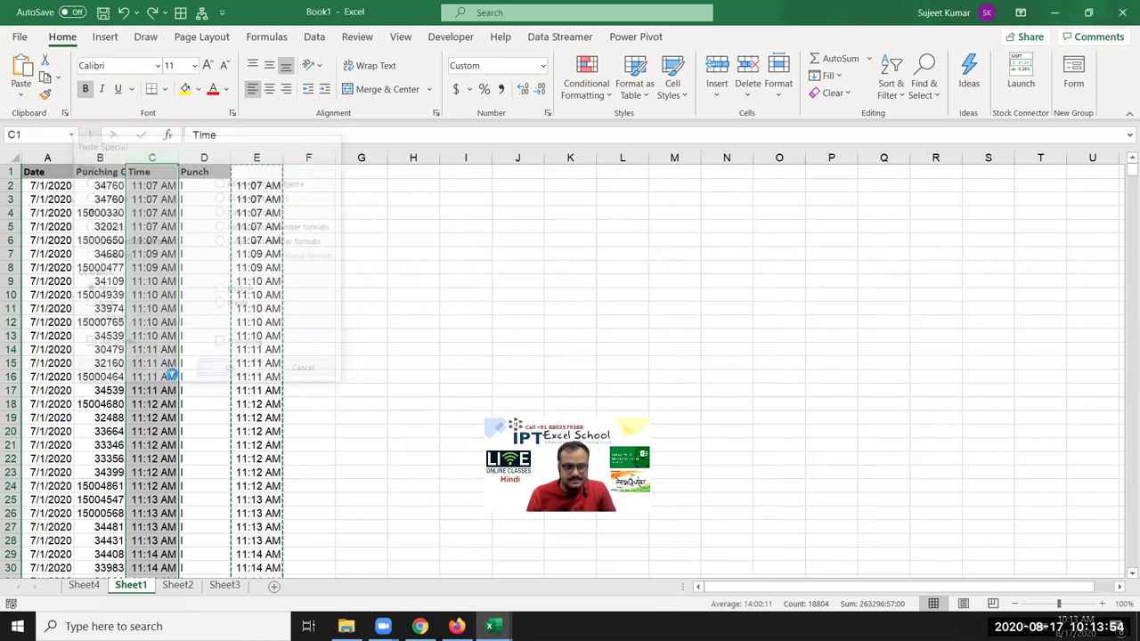
# Clear helper column E and return to cell A1.
pyautogui.click(256, 158)
pyautogui.press('Delete')
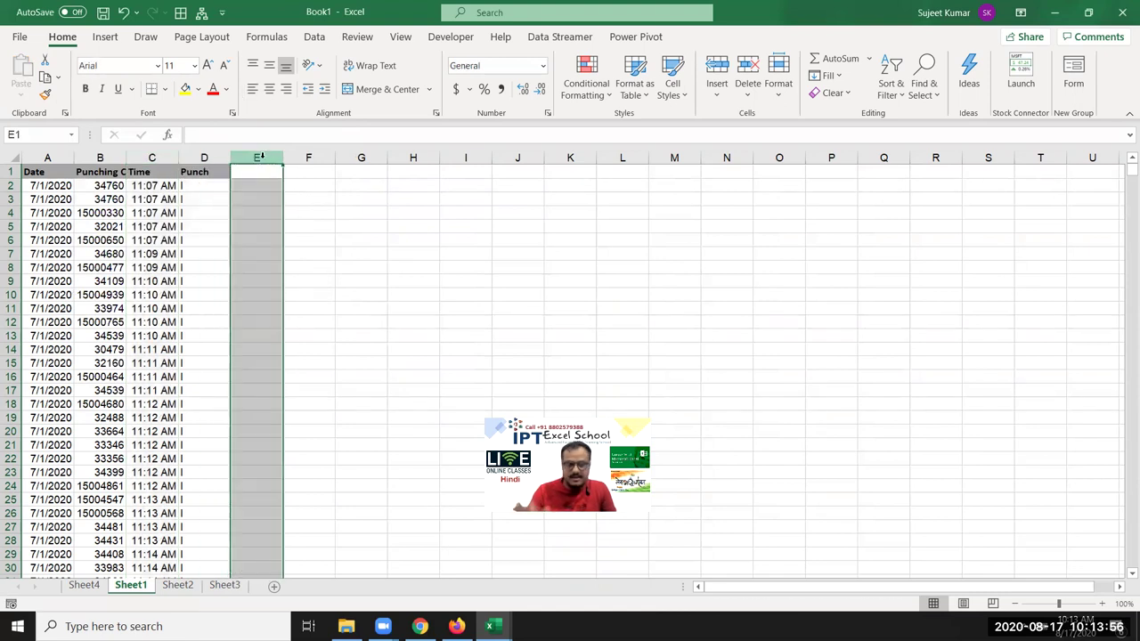
pyautogui.hotkey('ctrl', 'Home')
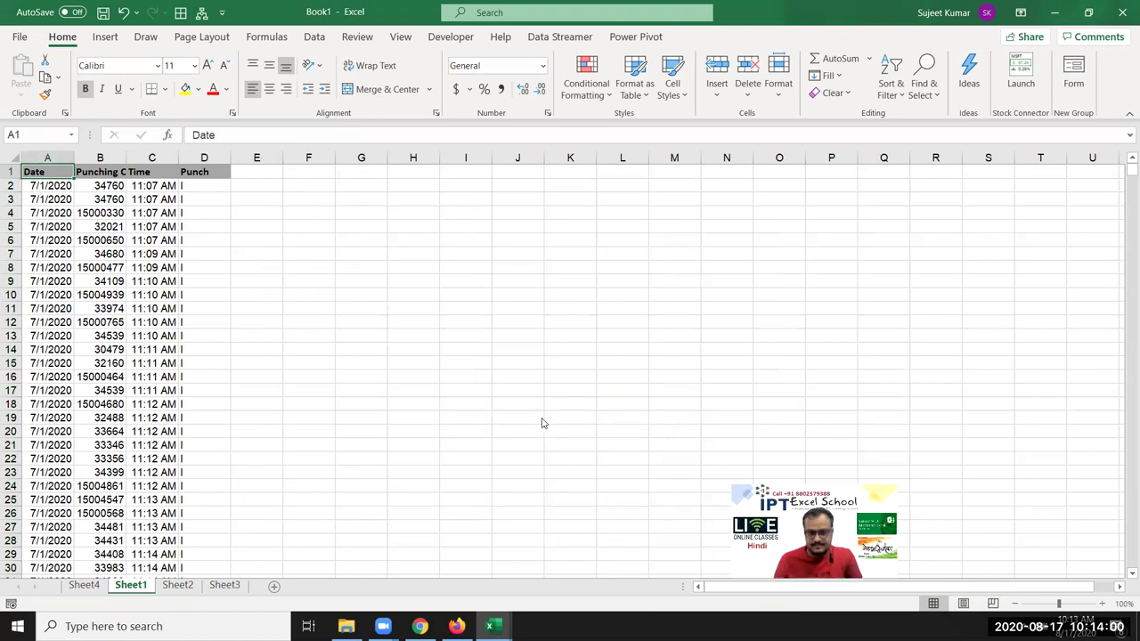
# Insert a PivotTable on a new sheet with Time in the row labels.
pyautogui.click(105, 37)
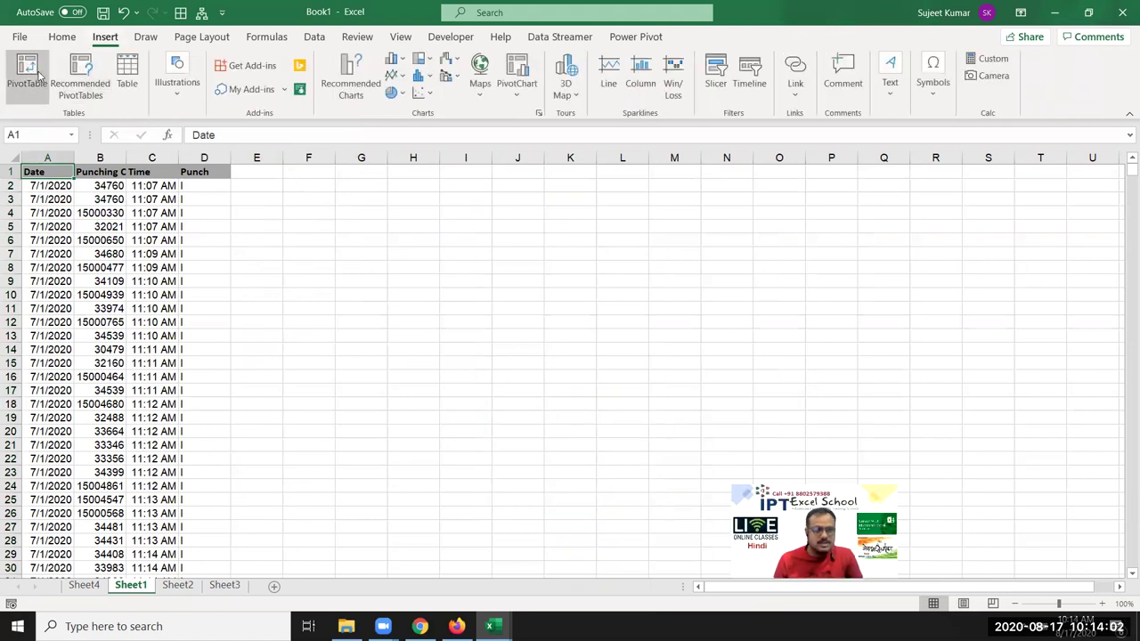
pyautogui.click(27, 75)
pyautogui.click(421, 410)
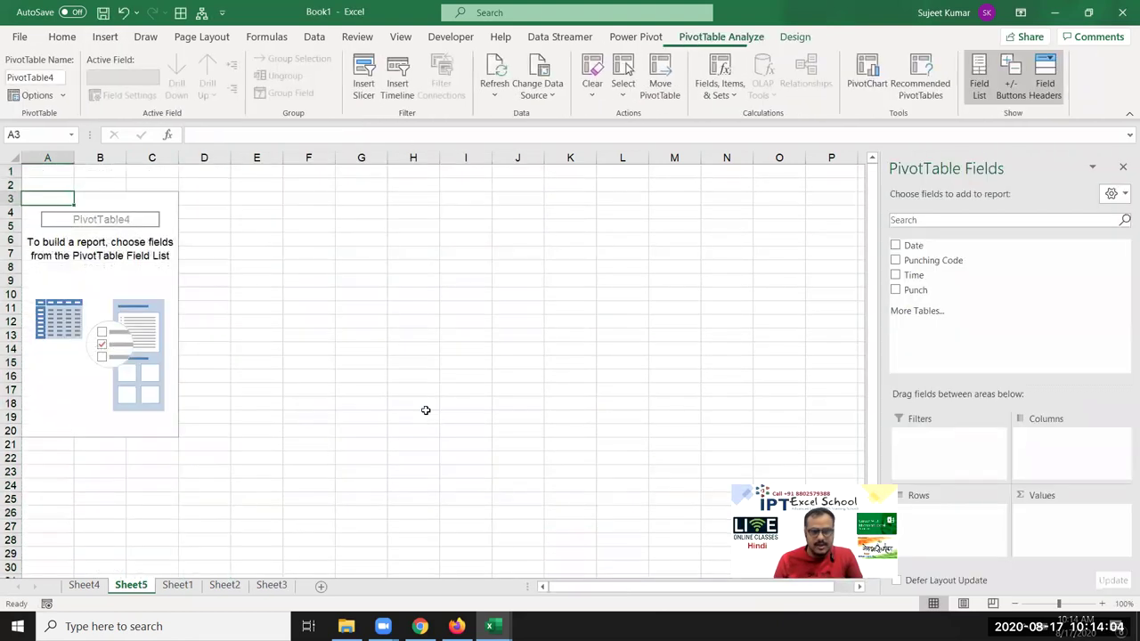
pyautogui.moveTo(930, 278); pyautogui.dragTo(937, 518)
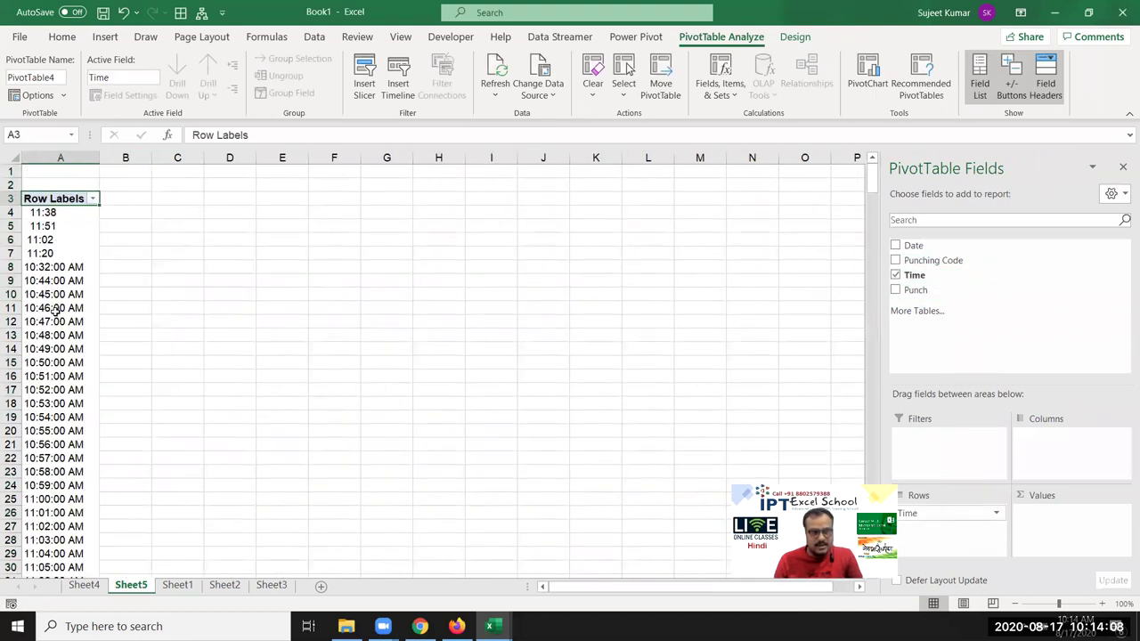
# Try grouping the time labels and dismiss the cannot-group warning.
pyautogui.rightClick(55, 308)
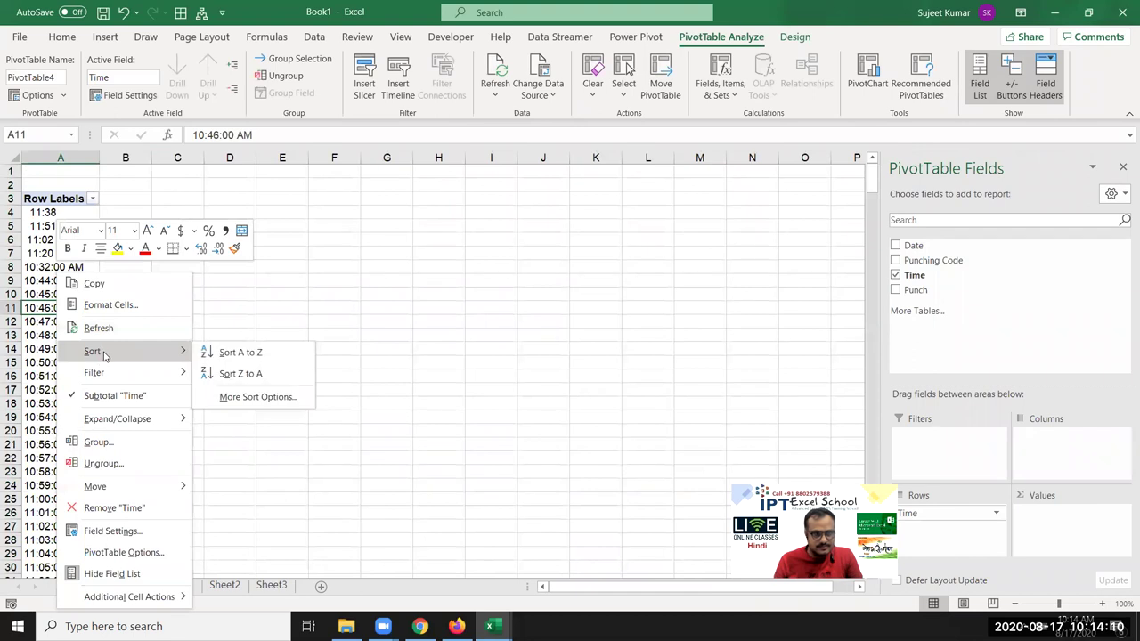
pyautogui.click(104, 329)
pyautogui.scroll(-4, 71, 294)
pyautogui.scroll(4, 71, 294)
pyautogui.rightClick(66, 269)
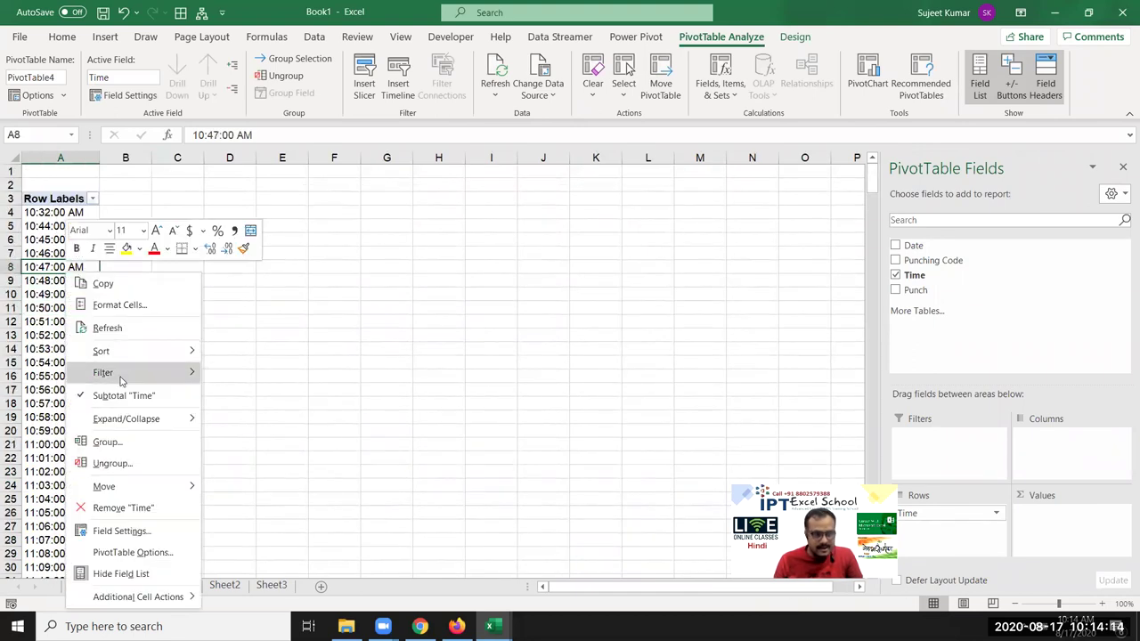
pyautogui.click(112, 443)
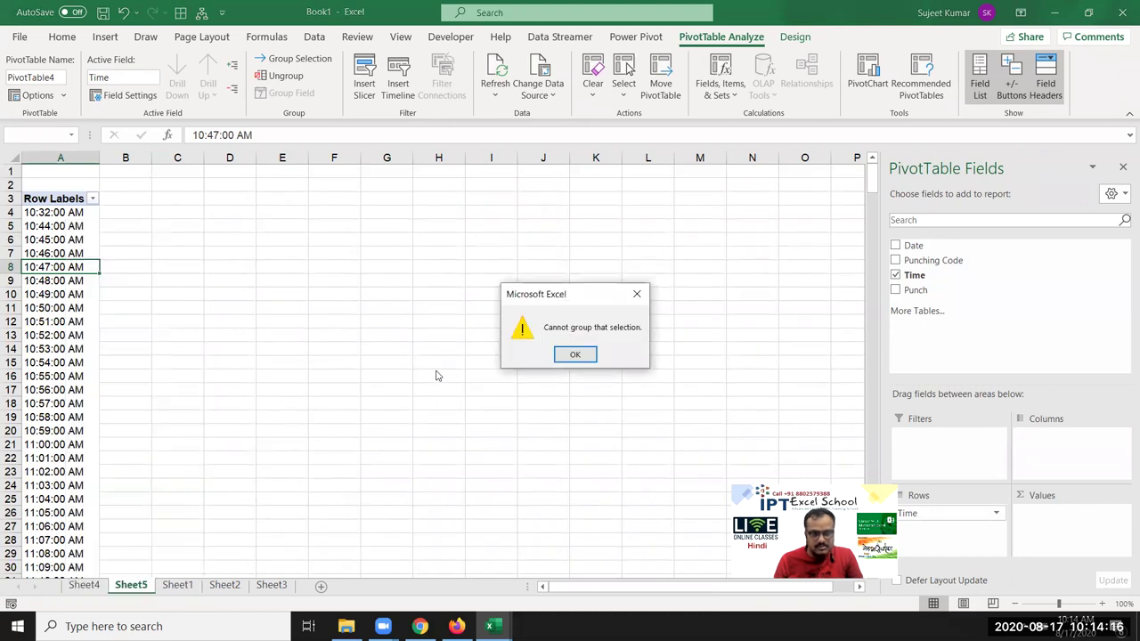
pyautogui.click(575, 354)
# Paste all of Sheet1's punch data into new workbook Book2 and insert a PivotTable on a new sheet.
pyautogui.click(175, 587)
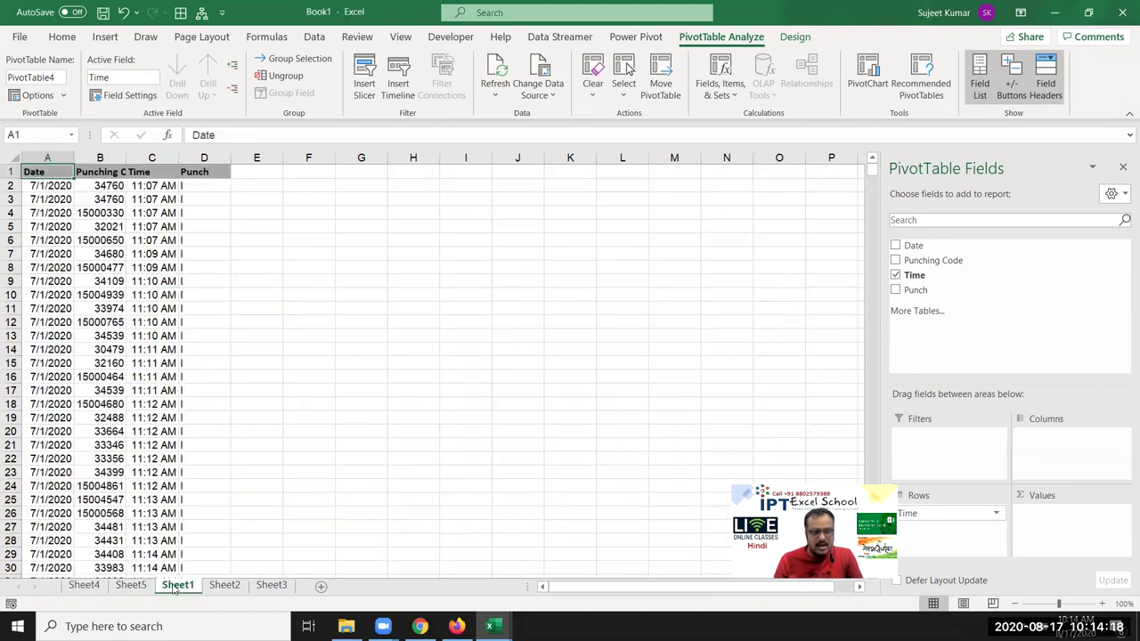
pyautogui.hotkey('ctrl', 'shift', 'Right')
pyautogui.hotkey('ctrl', 'shift', 'Down')
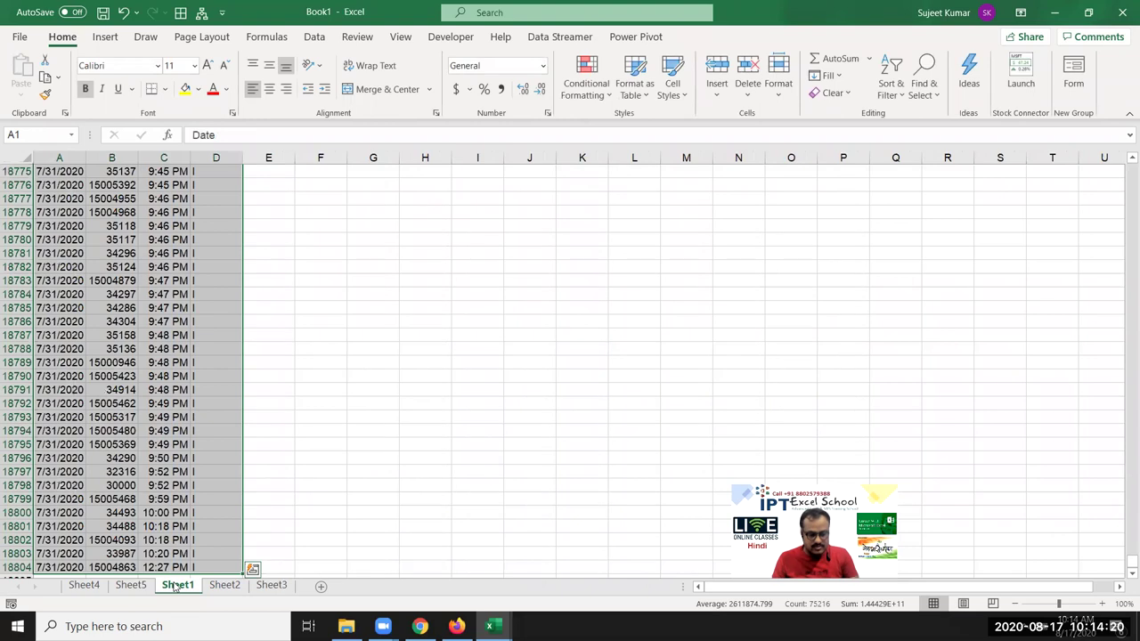
pyautogui.hotkey('ctrl', 'c')
pyautogui.hotkey('ctrl', 'n')
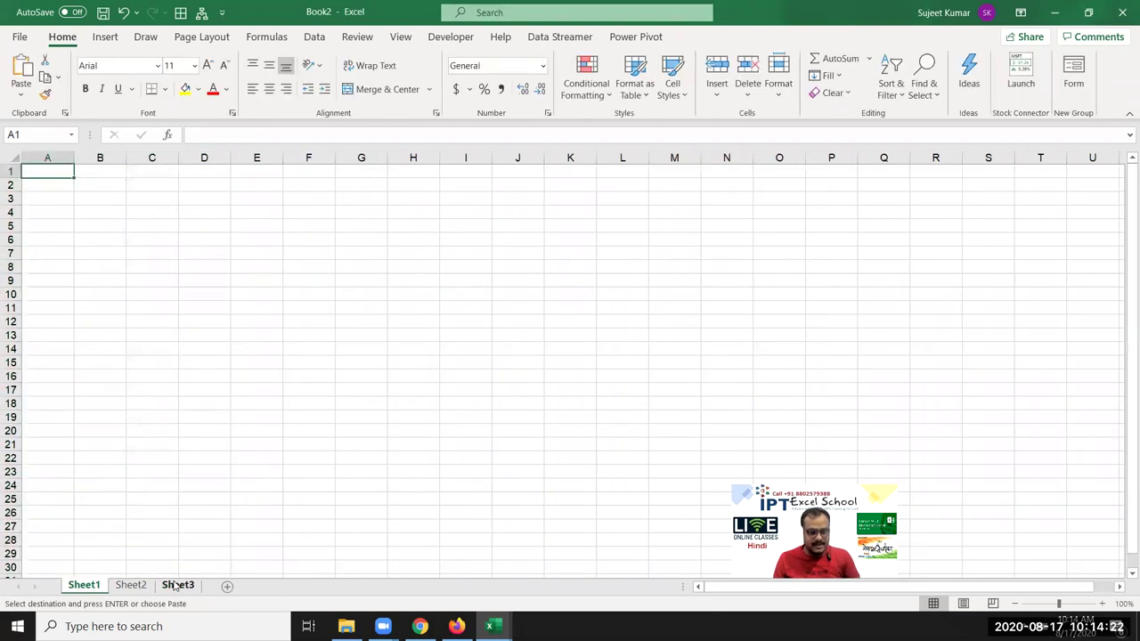
pyautogui.hotkey('ctrl', 'v')
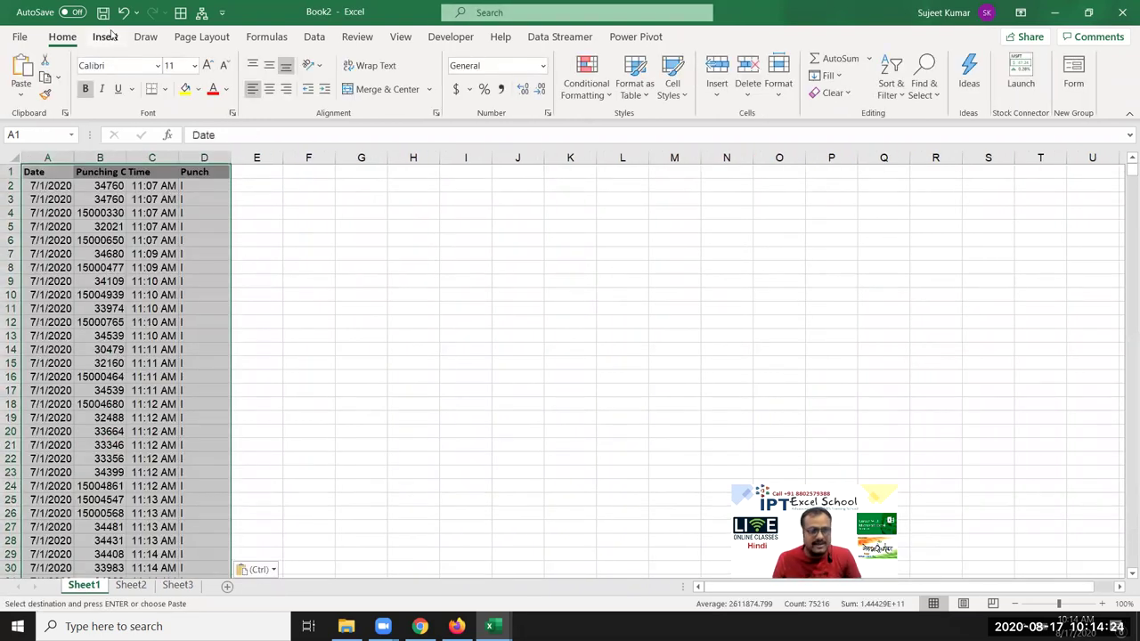
pyautogui.click(107, 37)
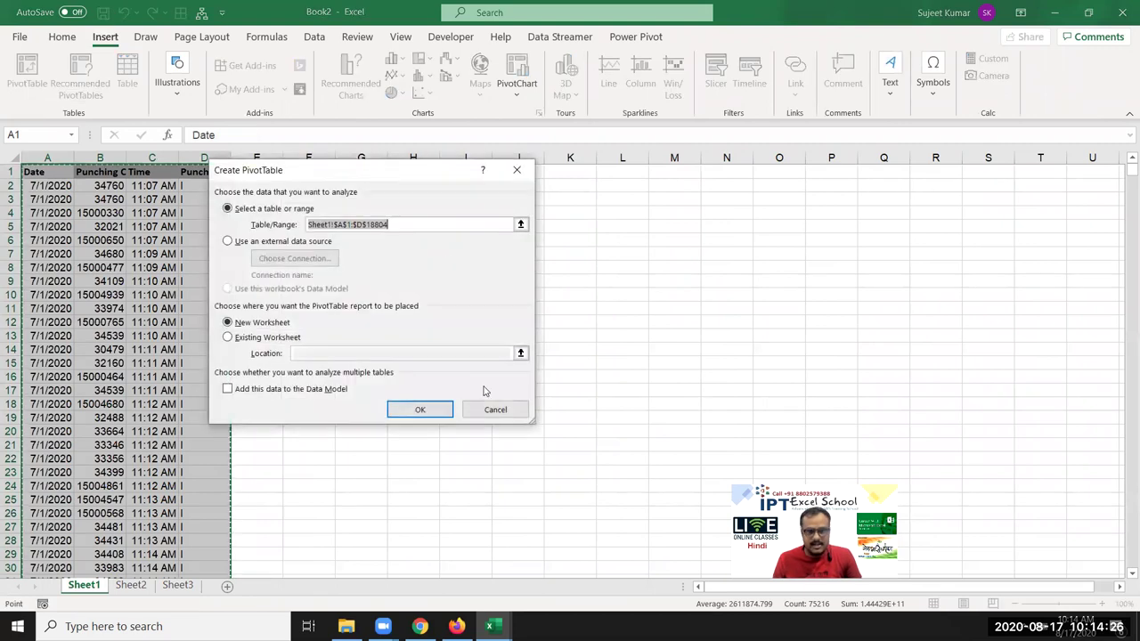
pyautogui.click(431, 409)
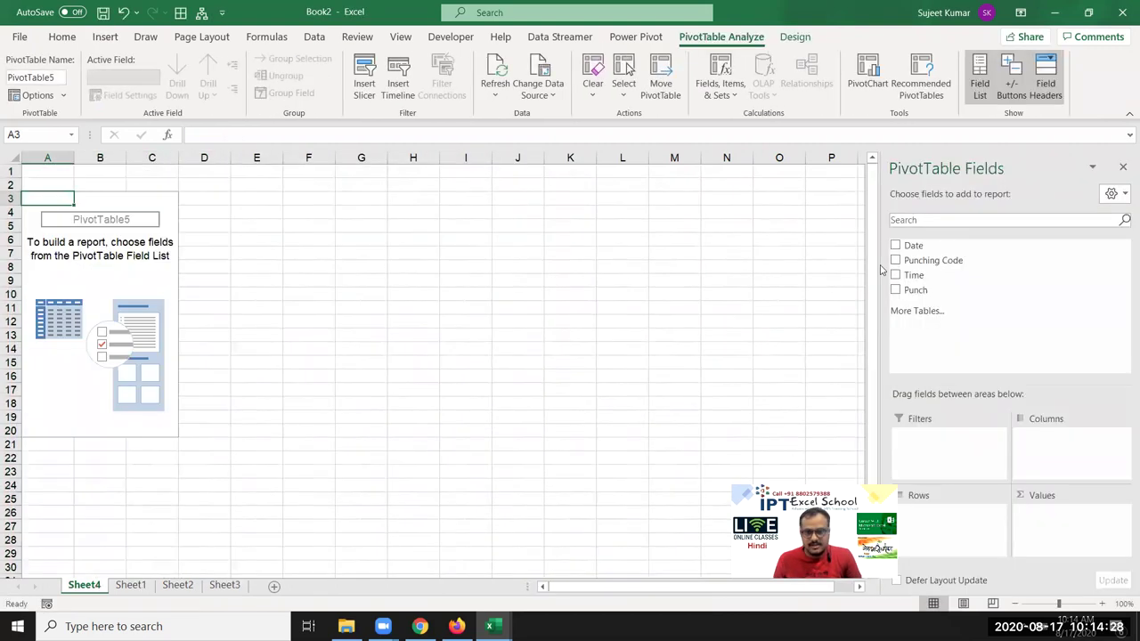
# Add Time to the PivotTable rows and group it by hours only.
pyautogui.moveTo(976, 525); pyautogui.dragTo(962, 499)
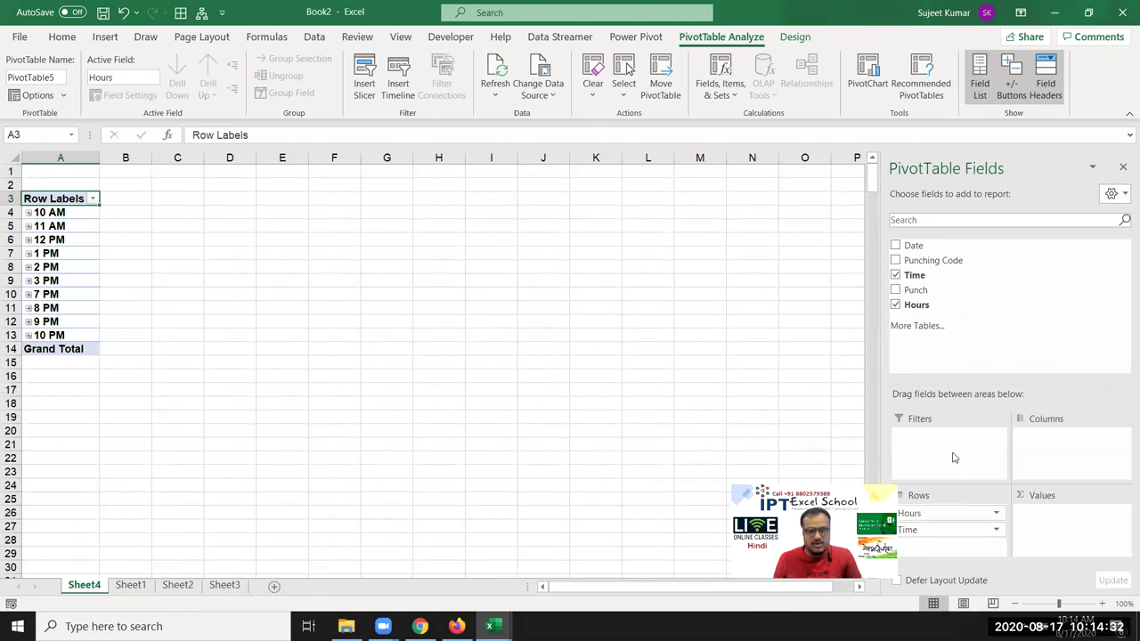
pyautogui.rightClick(77, 240)
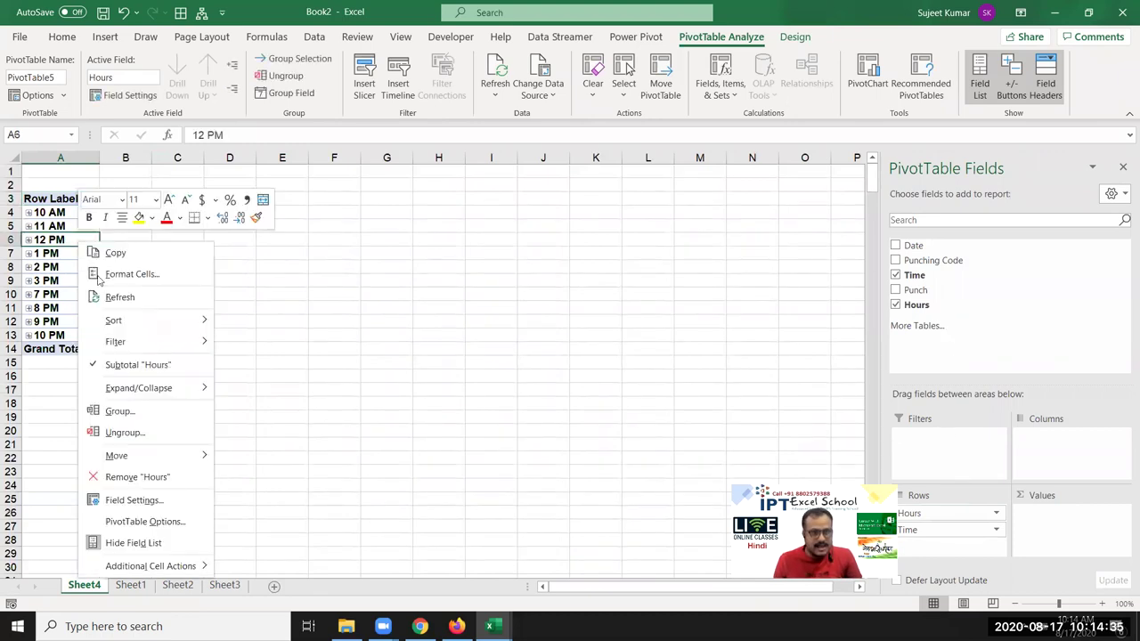
pyautogui.click(138, 416)
pyautogui.click(85, 408)
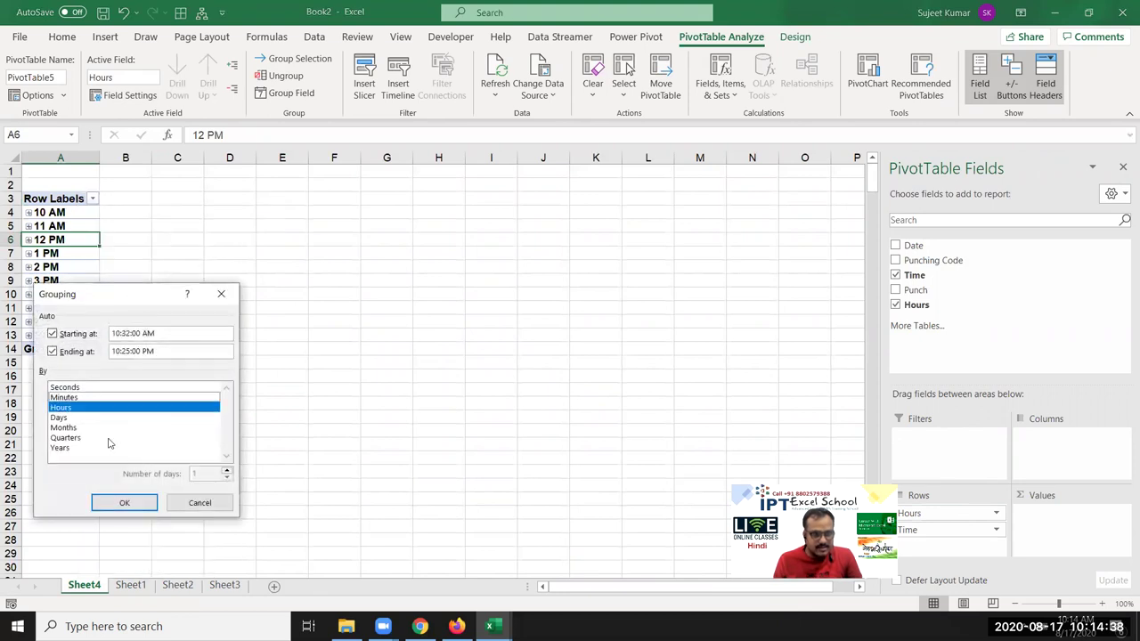
pyautogui.click(125, 503)
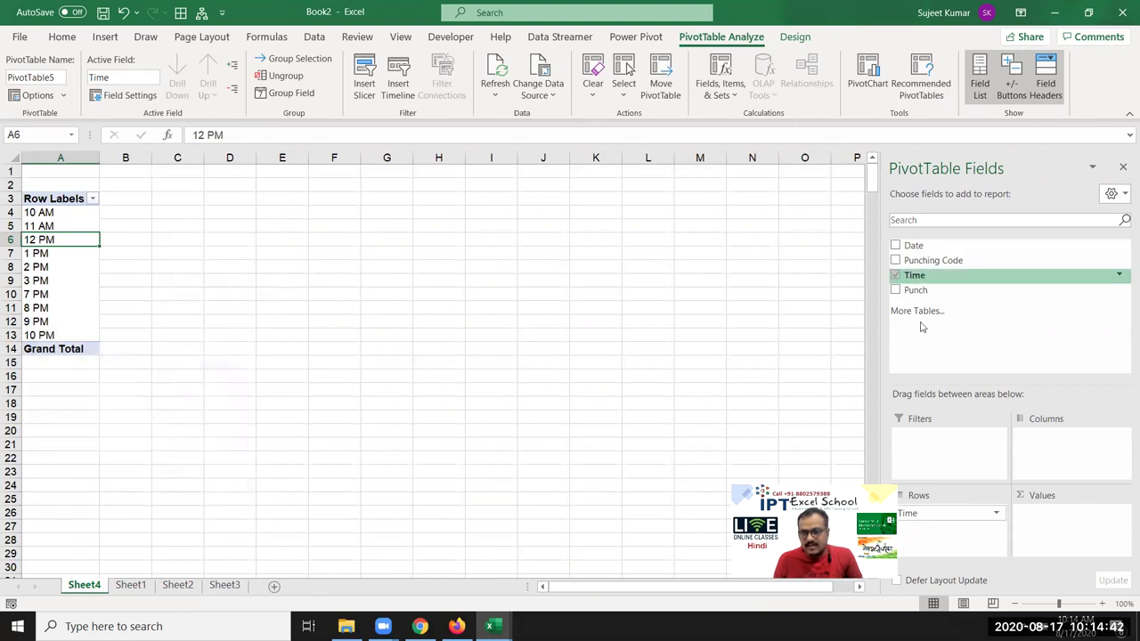
# Move Time to columns, put Date in rows, and add Count of Punch to values.
pyautogui.moveTo(944, 513); pyautogui.dragTo(1108, 469)
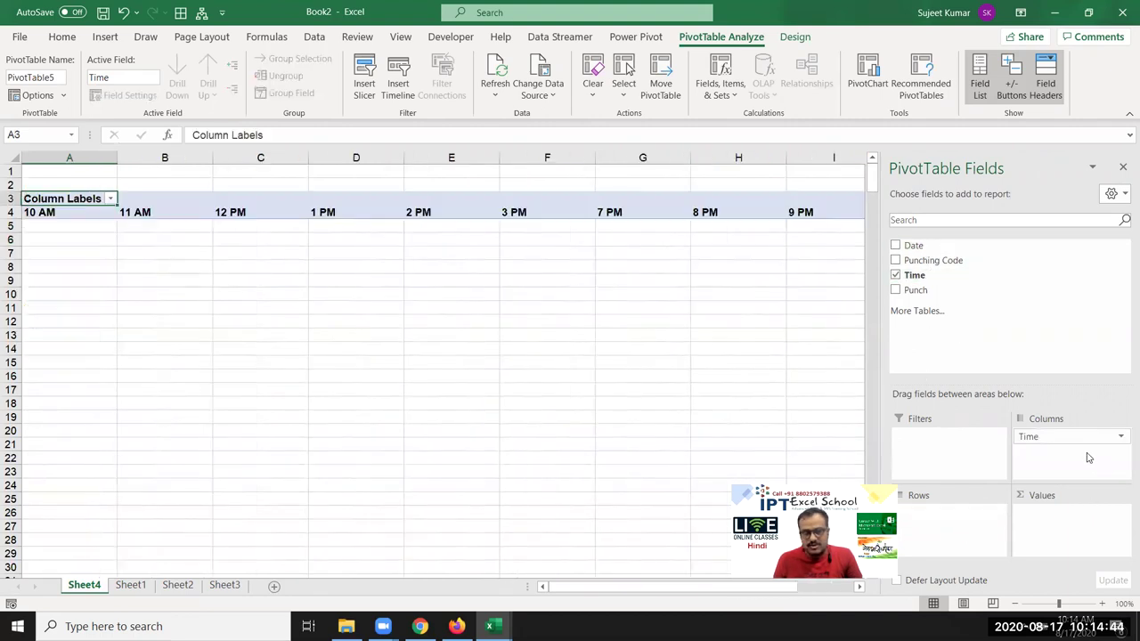
pyautogui.moveTo(931, 246)
pyautogui.mouseDown()
pyautogui.moveTo(980, 538)
pyautogui.moveTo(968, 531)
pyautogui.mouseUp()
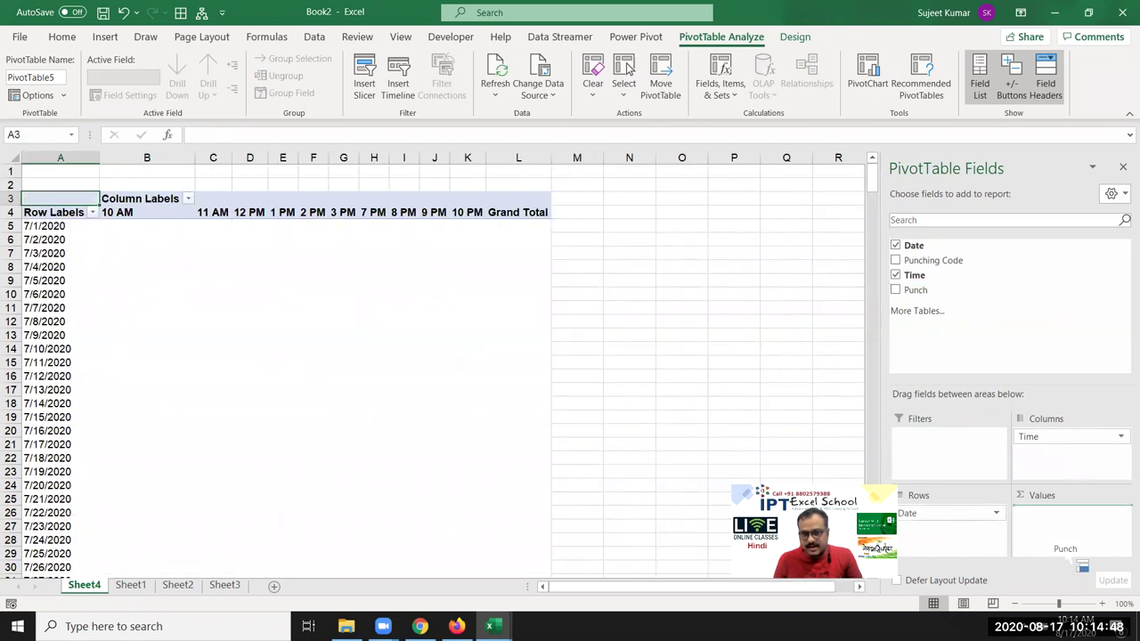
pyautogui.moveTo(1084, 578); pyautogui.dragTo(1056, 551)
# Move Date to the columns and list each Punching Code as a row.
pyautogui.click(381, 307)
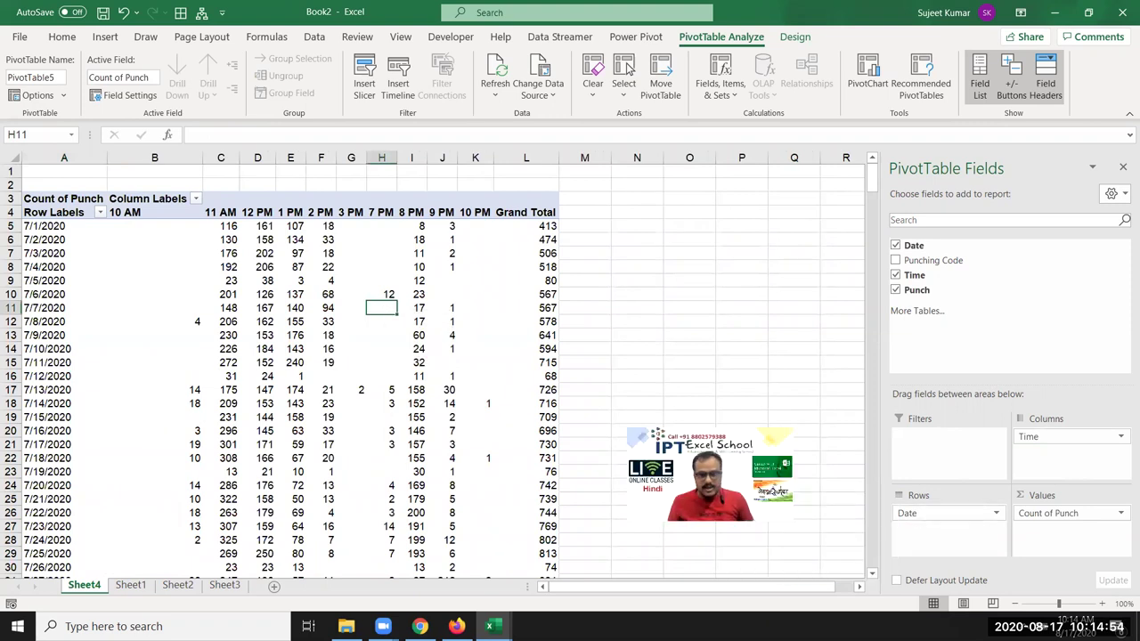
pyautogui.moveTo(946, 513)
pyautogui.mouseDown()
pyautogui.moveTo(1064, 445)
pyautogui.moveTo(1048, 433)
pyautogui.mouseUp()
pyautogui.moveTo(935, 260)
pyautogui.mouseDown()
pyautogui.moveTo(974, 554)
pyautogui.moveTo(949, 532)
pyautogui.mouseUp()
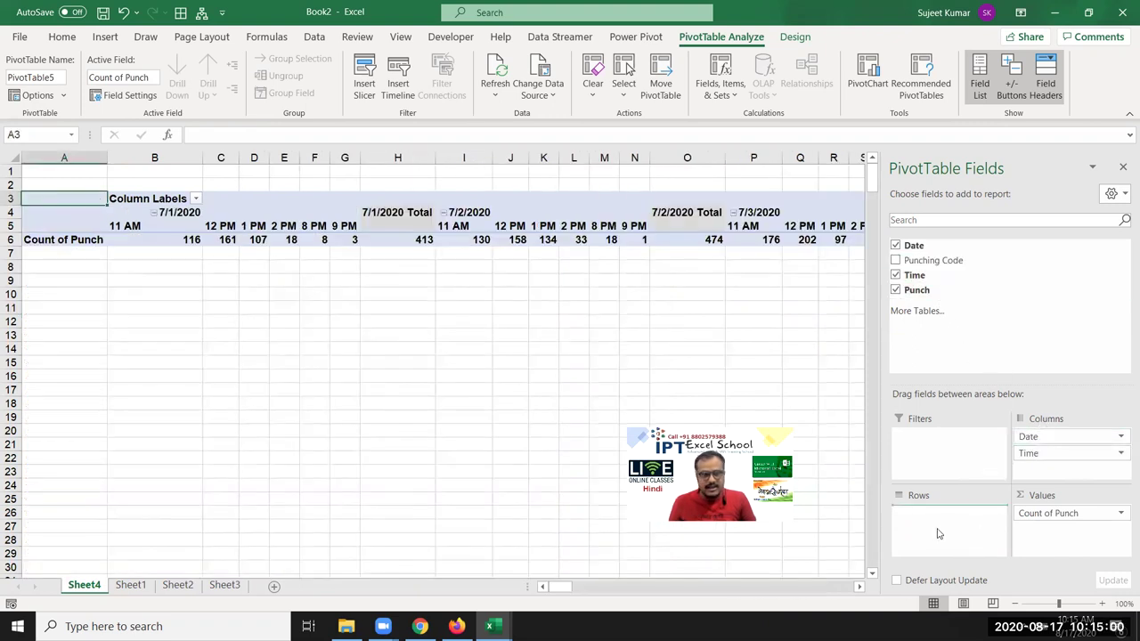
# Make Date a report filter set to 7/1/2020, then nest Date under Punching Code in rows.
pyautogui.click(268, 256)
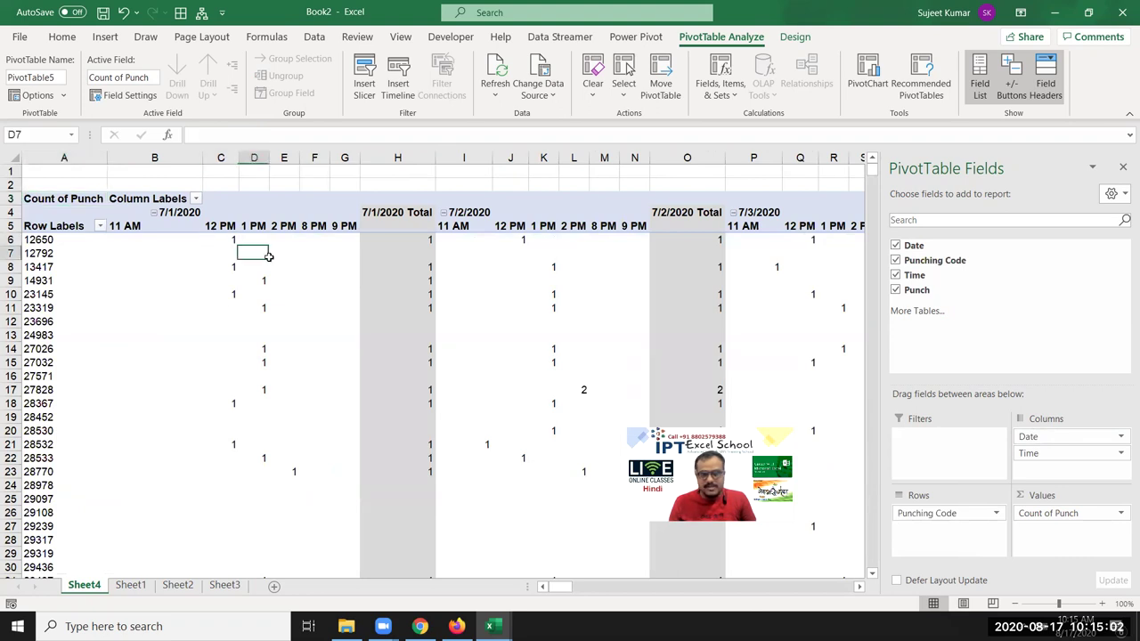
pyautogui.moveTo(1065, 436); pyautogui.dragTo(992, 462)
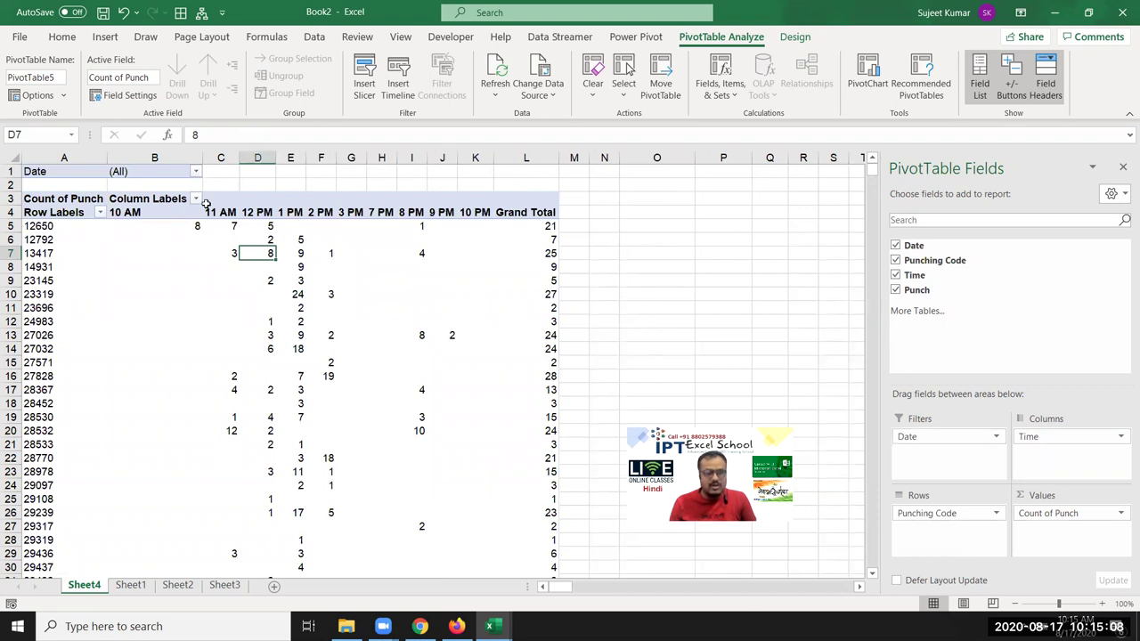
pyautogui.click(195, 172)
pyautogui.click(63, 218)
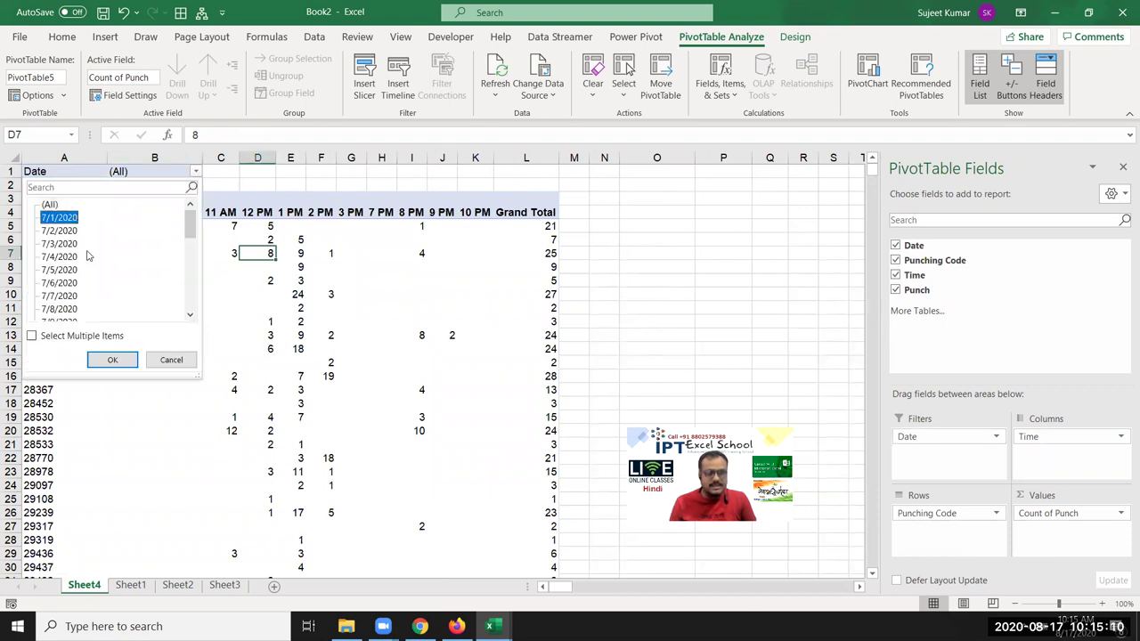
pyautogui.click(122, 359)
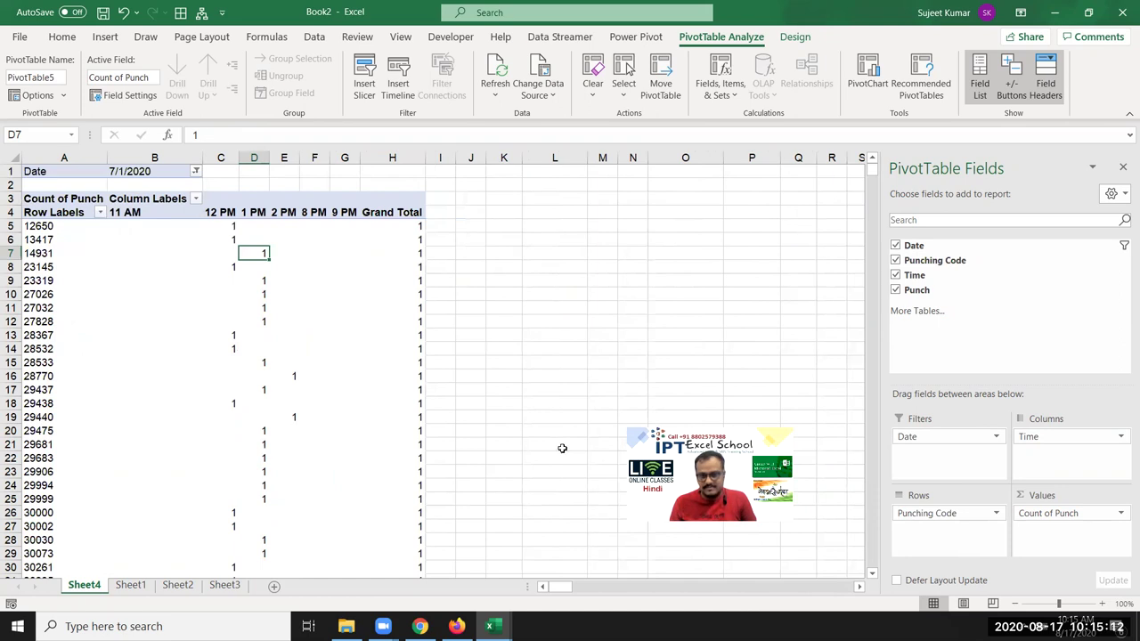
pyautogui.moveTo(953, 450)
pyautogui.mouseDown()
pyautogui.moveTo(976, 538)
pyautogui.moveTo(932, 526)
pyautogui.mouseUp()
# Select the count rows for Punching Code 12650, including its 7/30/2020 row.
pyautogui.click(77, 311)
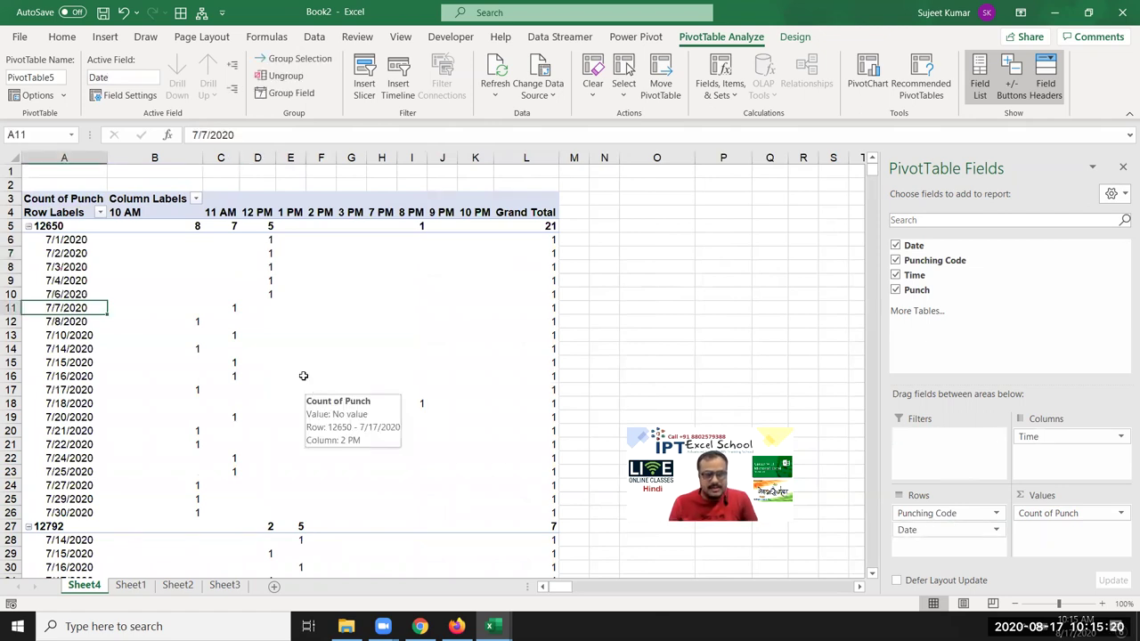
pyautogui.moveTo(140, 242)
pyautogui.mouseDown()
pyautogui.moveTo(459, 253)
pyautogui.moveTo(494, 498)
pyautogui.mouseUp()
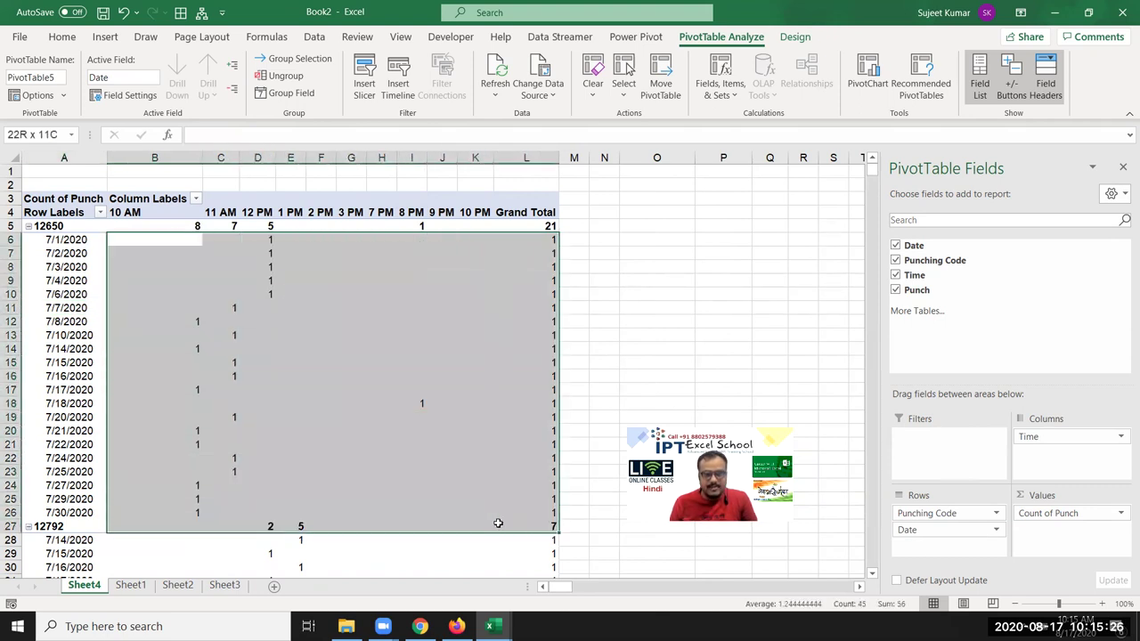
pyautogui.moveTo(494, 499); pyautogui.dragTo(495, 524)
pyautogui.scroll(-6, 465, 469)
pyautogui.scroll(2, 466, 469)
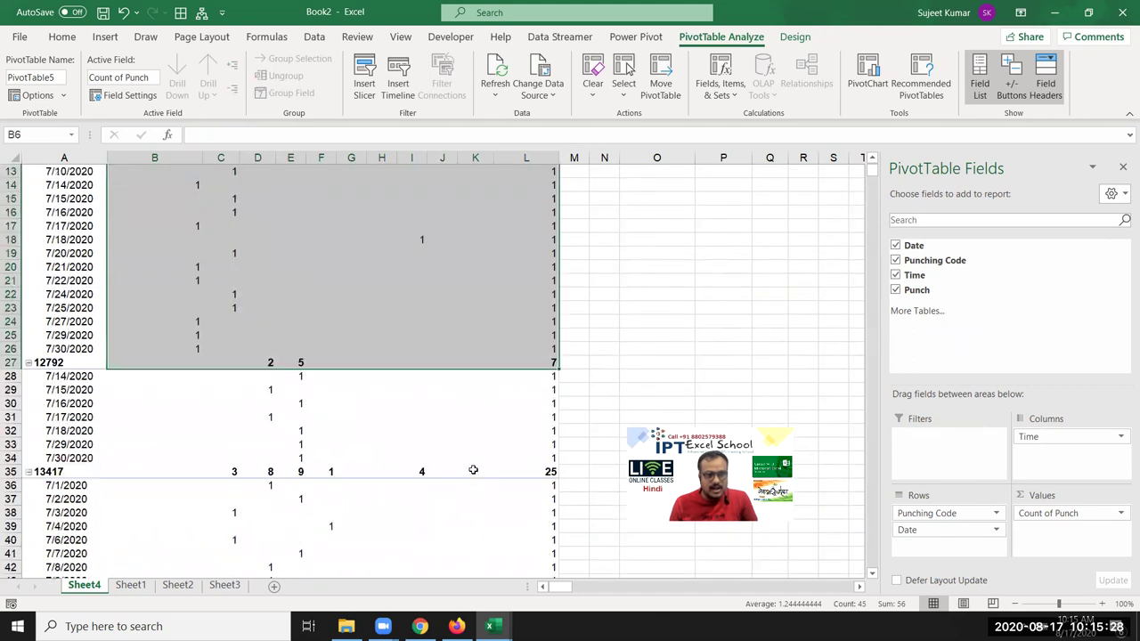
pyautogui.scroll(4, 470, 468)
pyautogui.scroll(-3, 473, 469)
pyautogui.scroll(3, 281, 374)
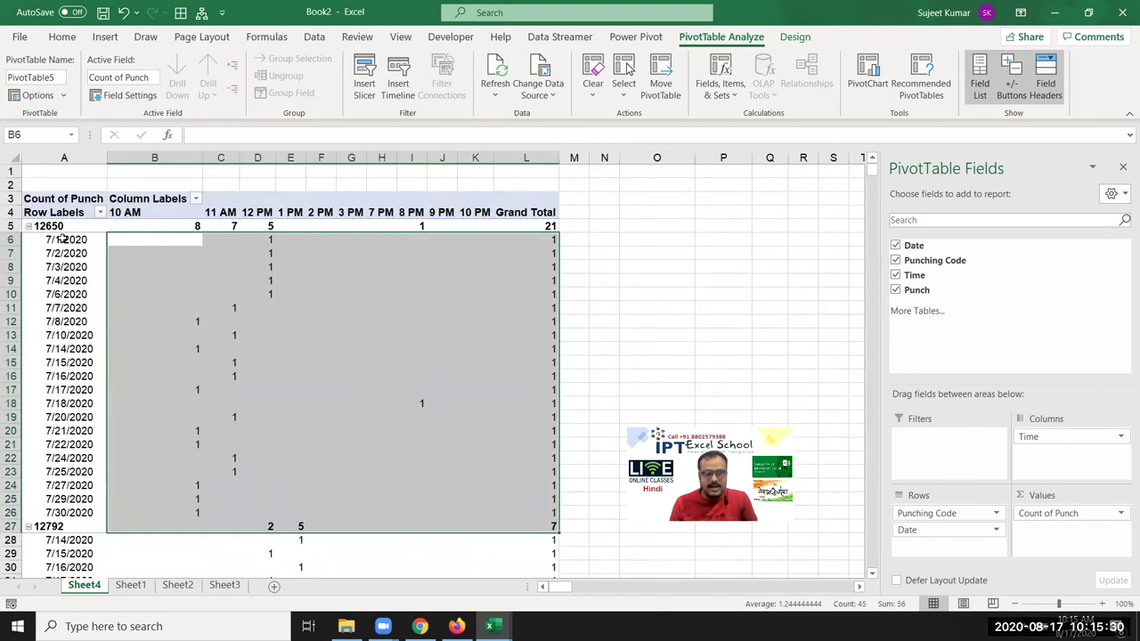
pyautogui.click(52, 227)
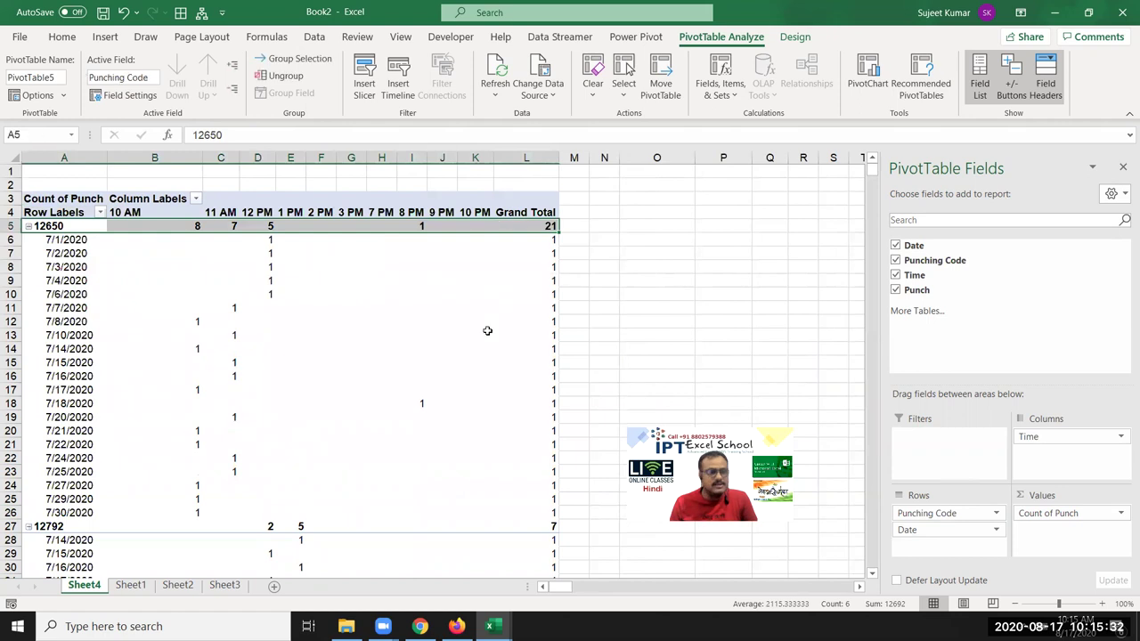
pyautogui.moveTo(117, 514); pyautogui.dragTo(552, 514)
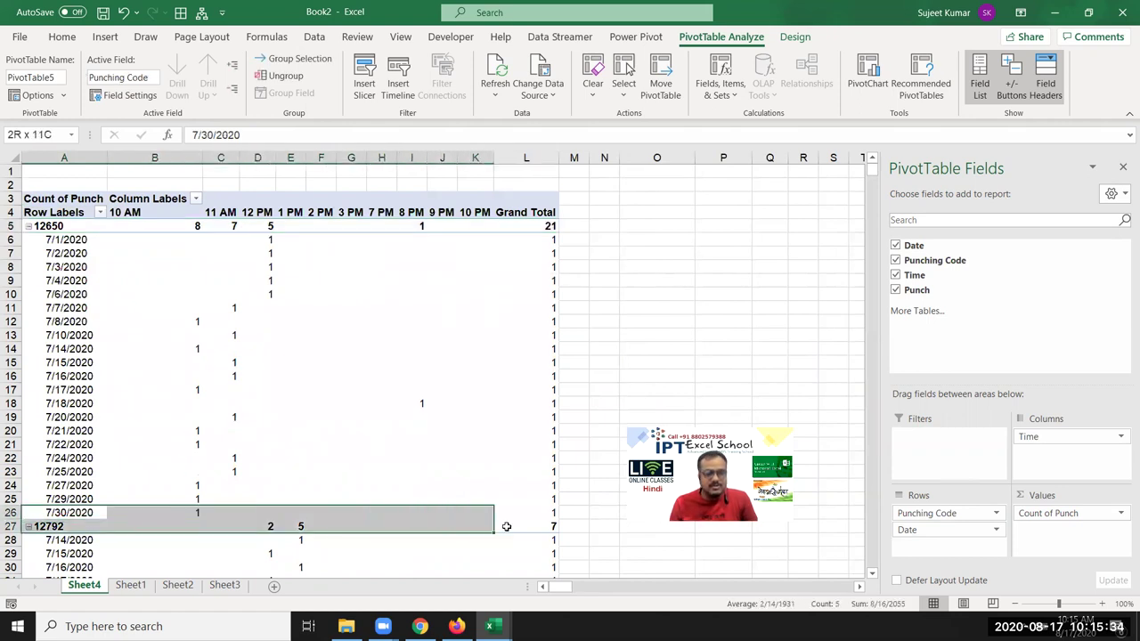
# Collapse code 12650, then collapse every Punching Code to its total.
pyautogui.click(29, 226)
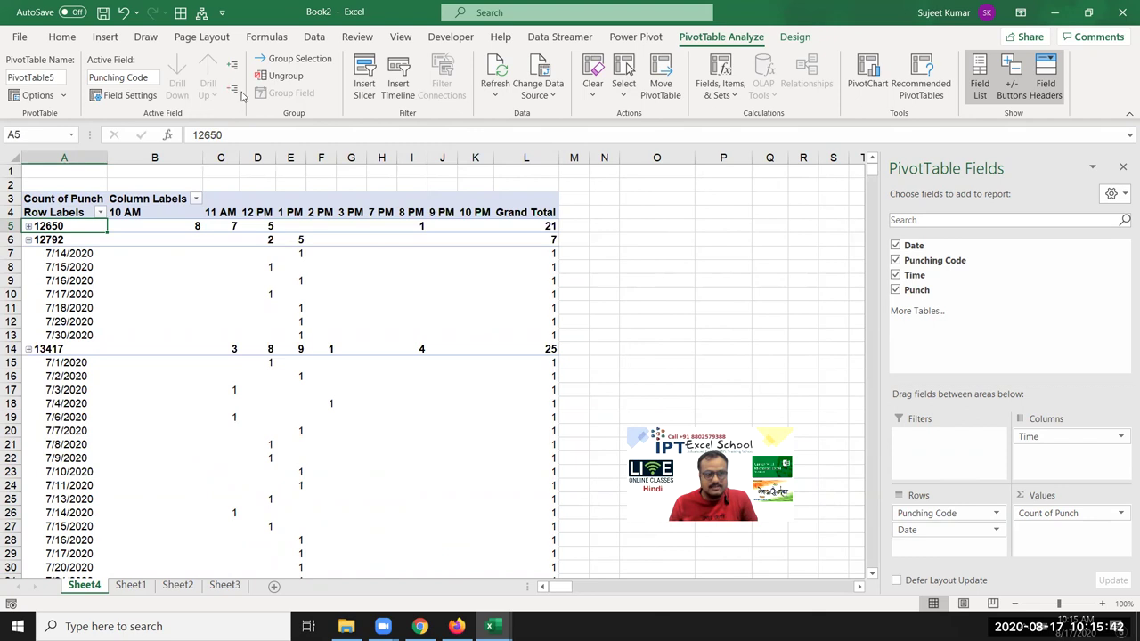
pyautogui.click(232, 89)
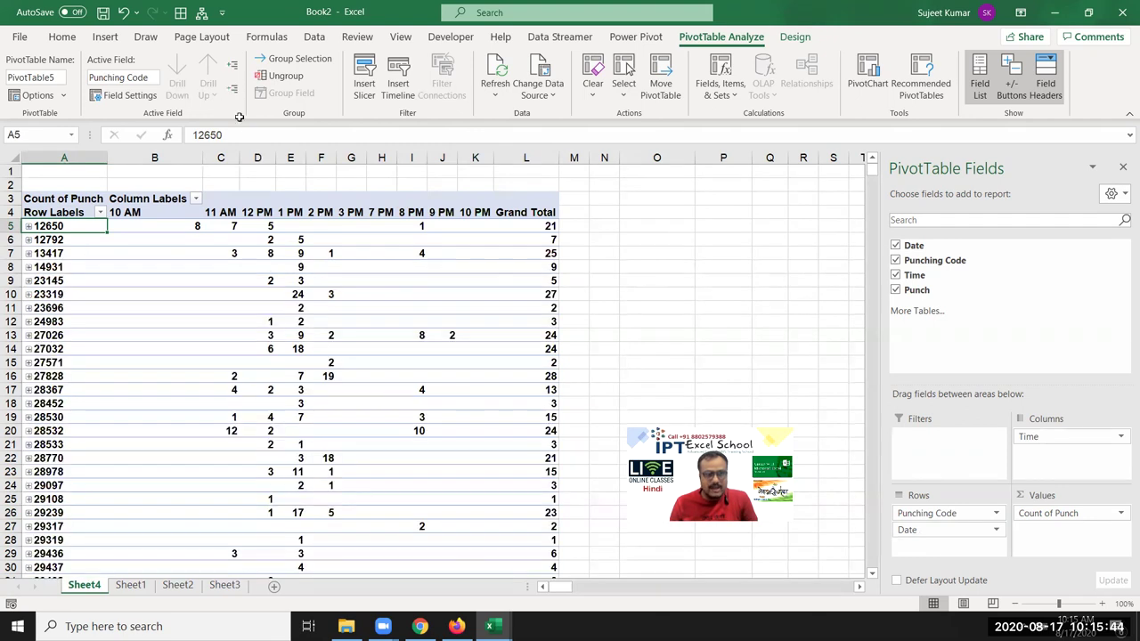
pyautogui.click(140, 256)
pyautogui.scroll(-6, 148, 298)
pyautogui.scroll(6, 133, 301)
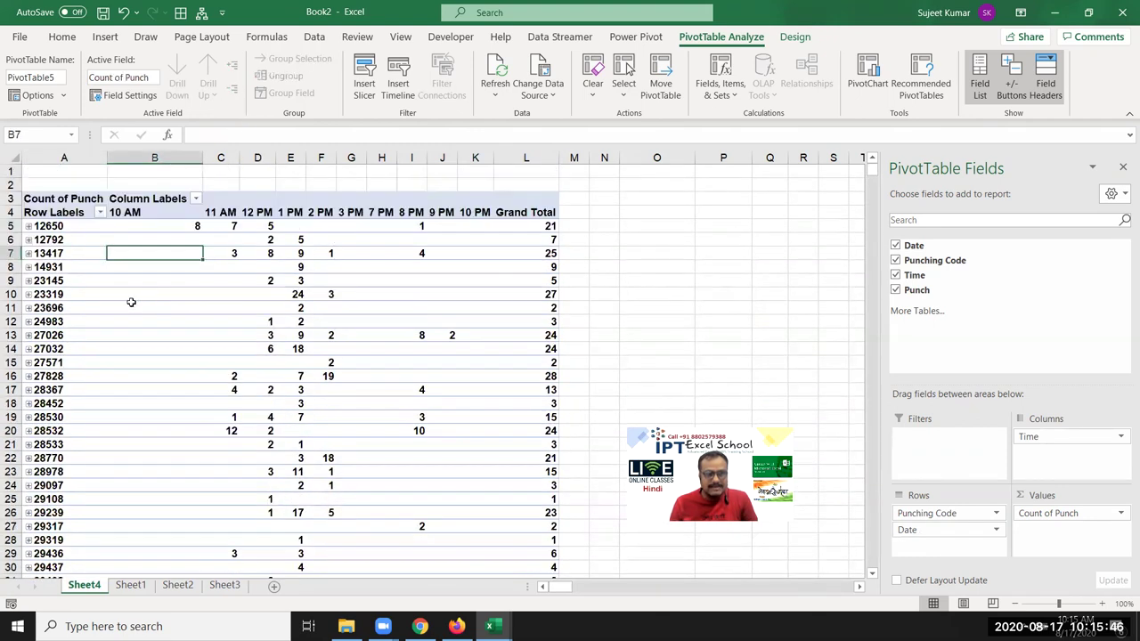
# Expand code 12792 to show its seven single-punch dates and compare with Sheet1's data.
pyautogui.click(28, 239)
pyautogui.moveTo(52, 253); pyautogui.dragTo(515, 344)
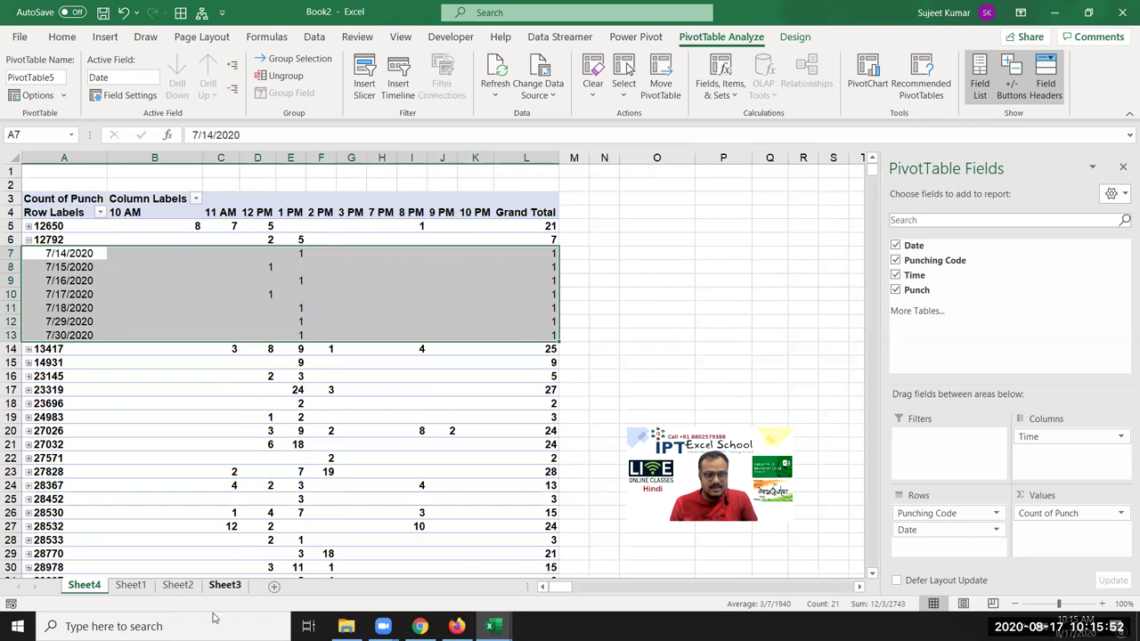
pyautogui.click(130, 585)
pyautogui.click(77, 587)
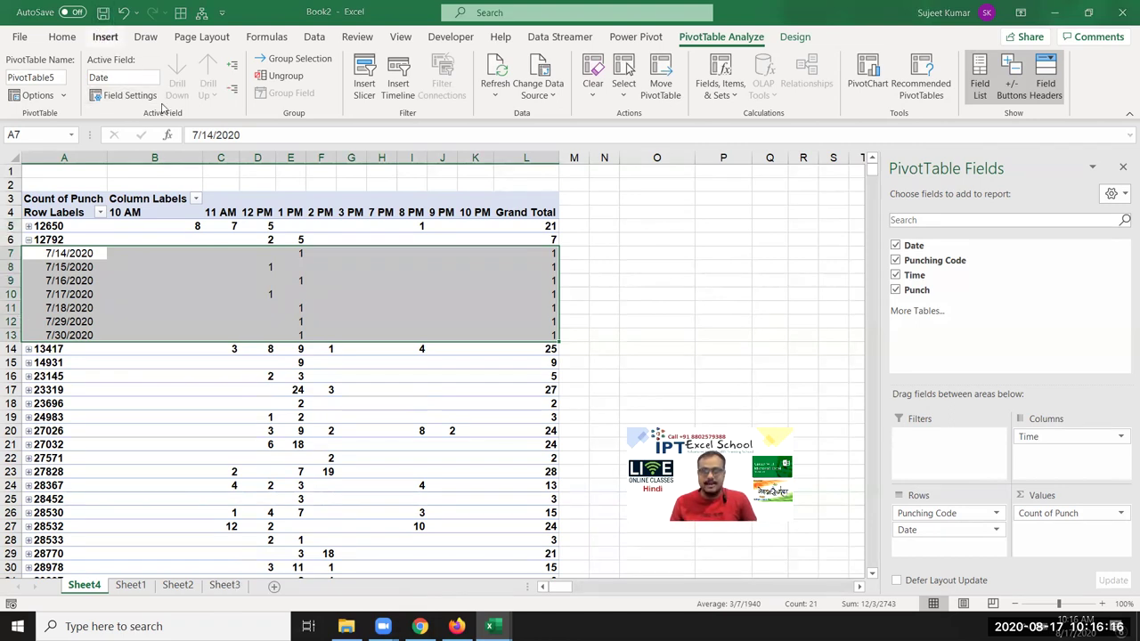
# Save the workbook to Documents as a macro-enabled .xlsm file under a new name.
pyautogui.hotkey('ctrl', 's')
pyautogui.click(441, 322)
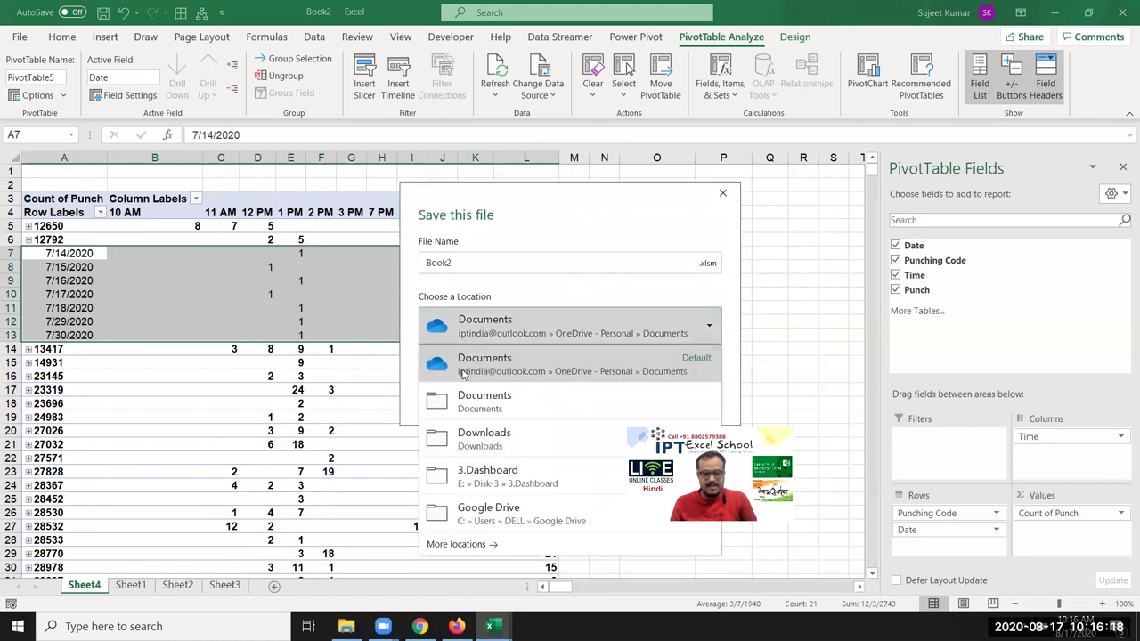
pyautogui.click(470, 412)
pyautogui.doubleClick(450, 262)
pyautogui.write('Shri Sharma')
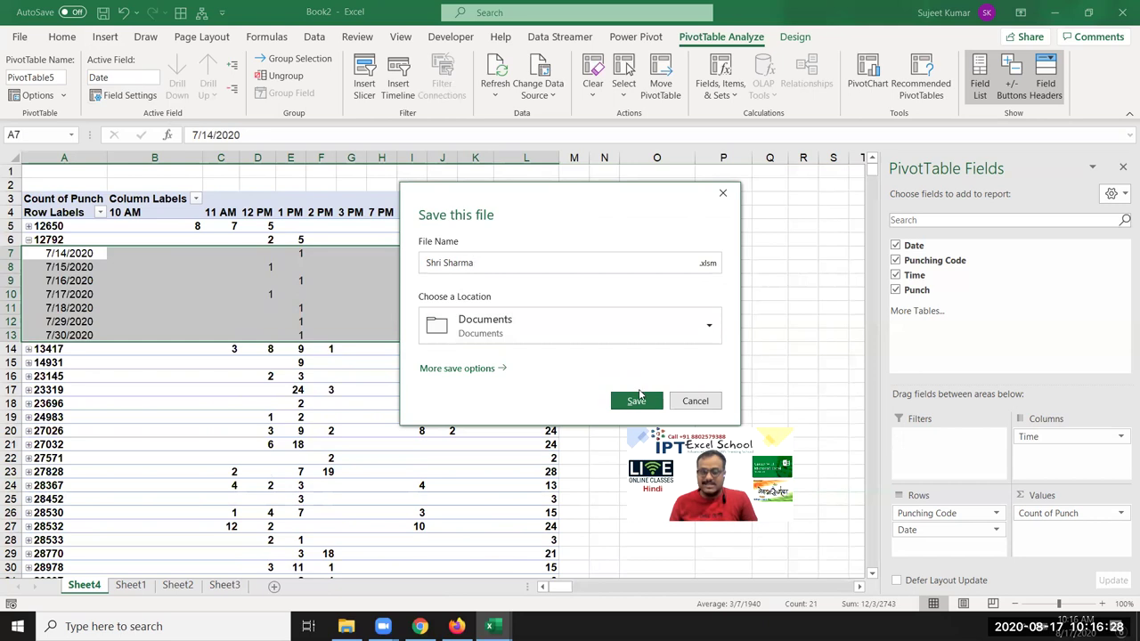
pyautogui.click(638, 399)
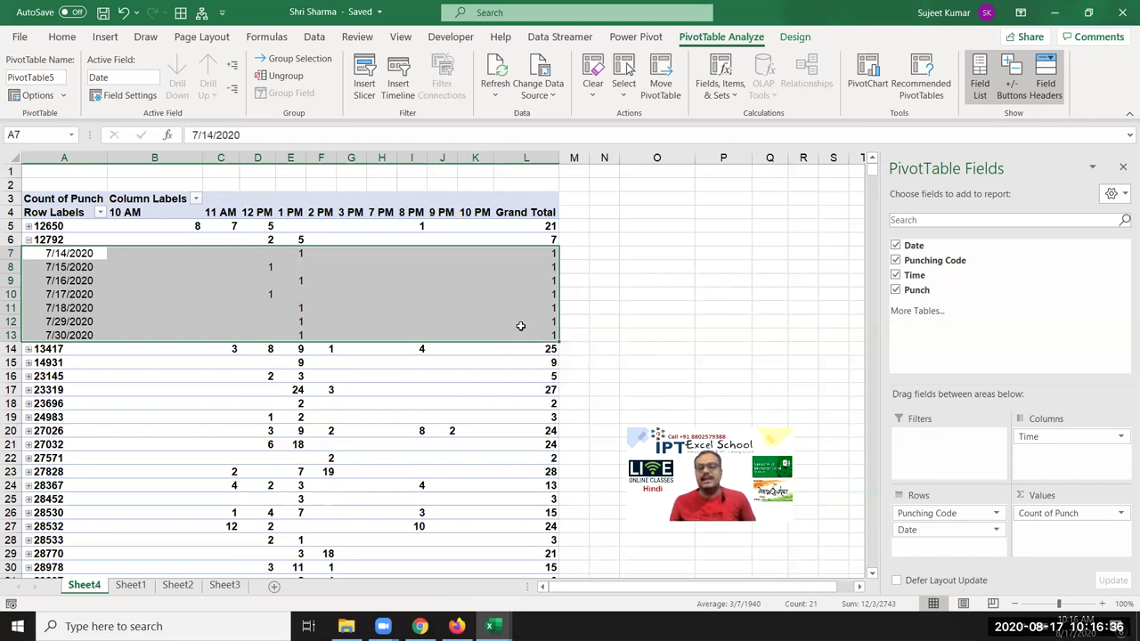
# Close the PivotTable workbook, then close Book1 and NCS_Canteen Punching Master without saving.
pyautogui.click(1120, 13)
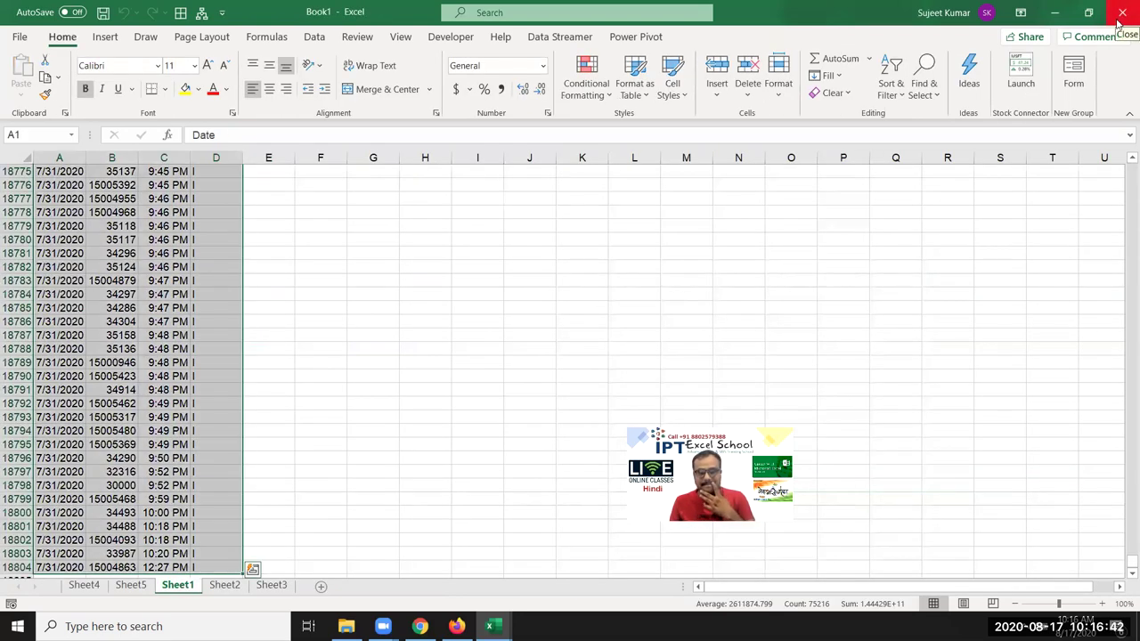
pyautogui.click(1121, 23)
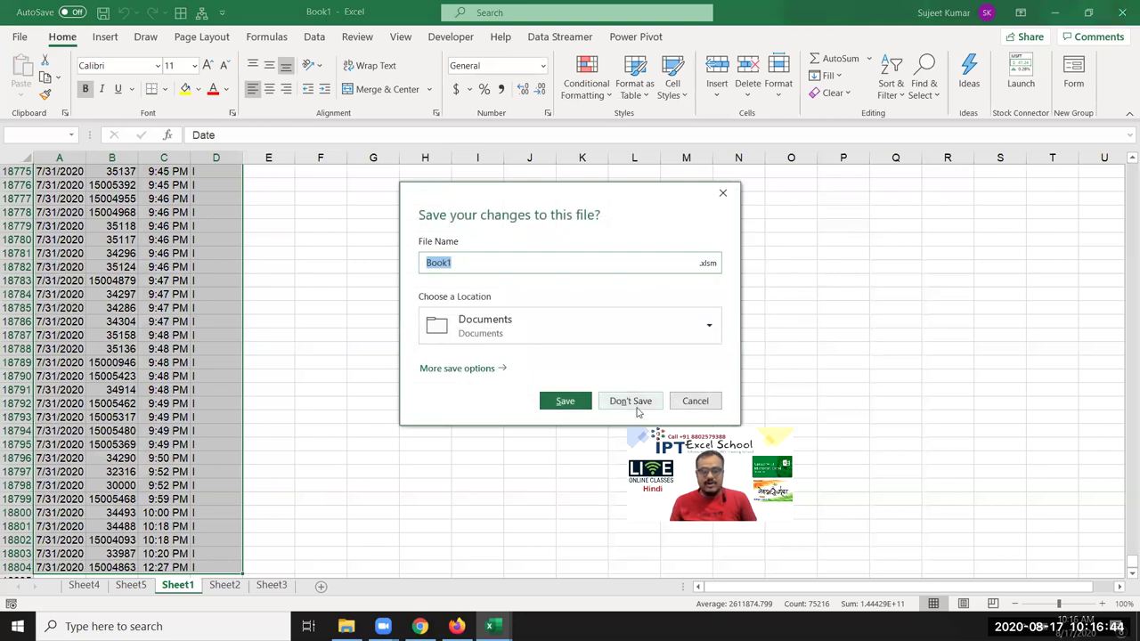
pyautogui.click(634, 403)
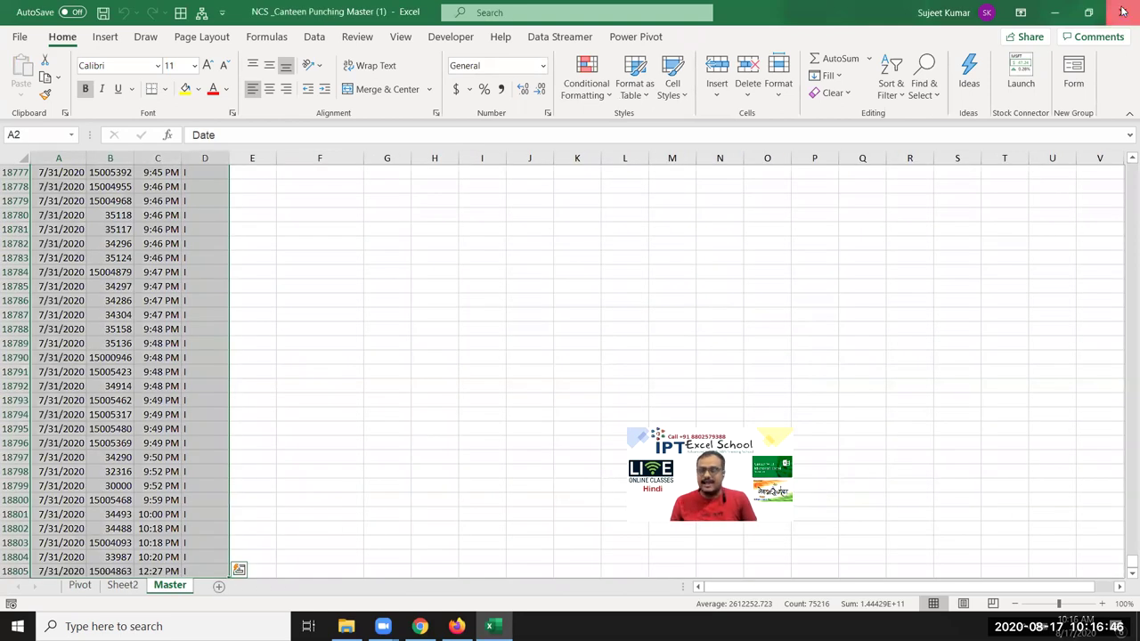
pyautogui.click(1121, 12)
pyautogui.click(587, 334)
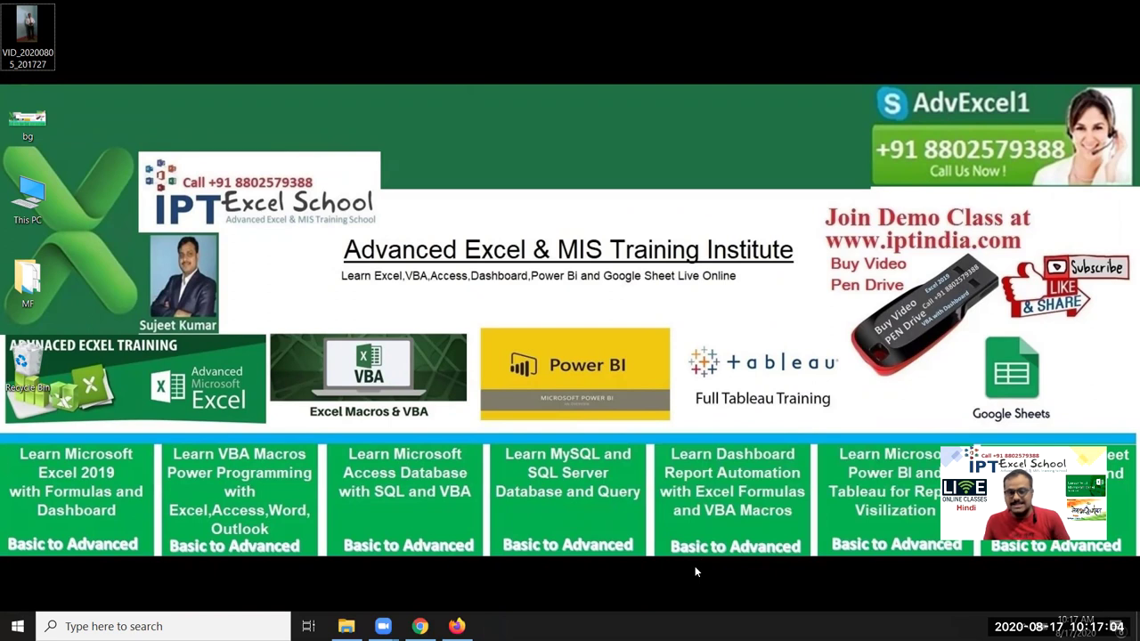
pyautogui.moveTo(828, 244); pyautogui.dragTo(1013, 378)
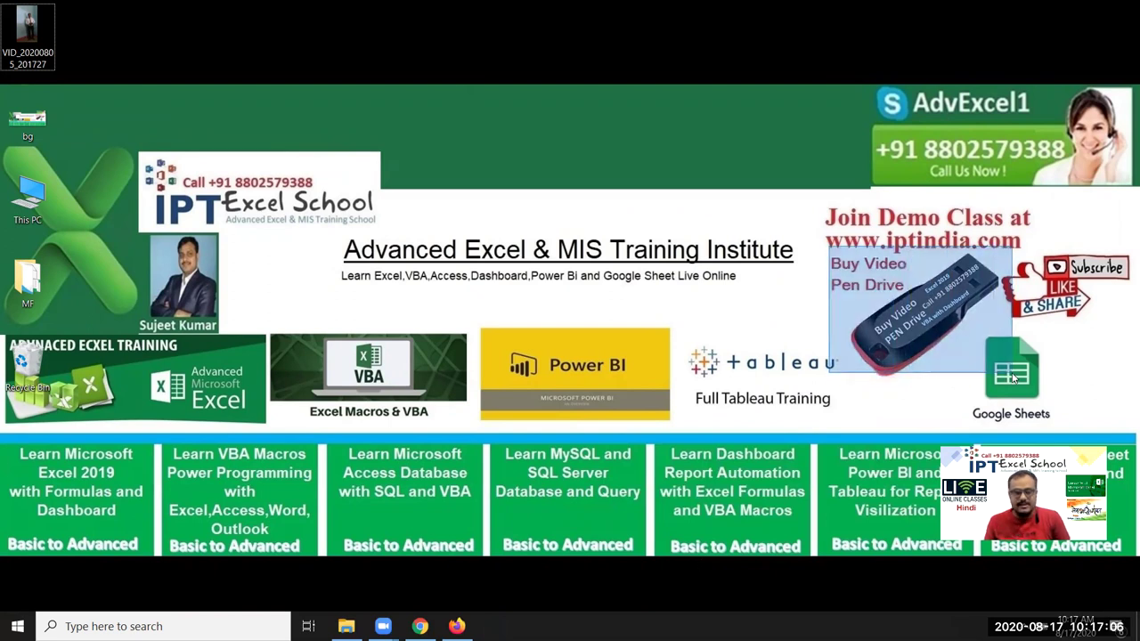
pyautogui.moveTo(818, 241); pyautogui.dragTo(1028, 255)
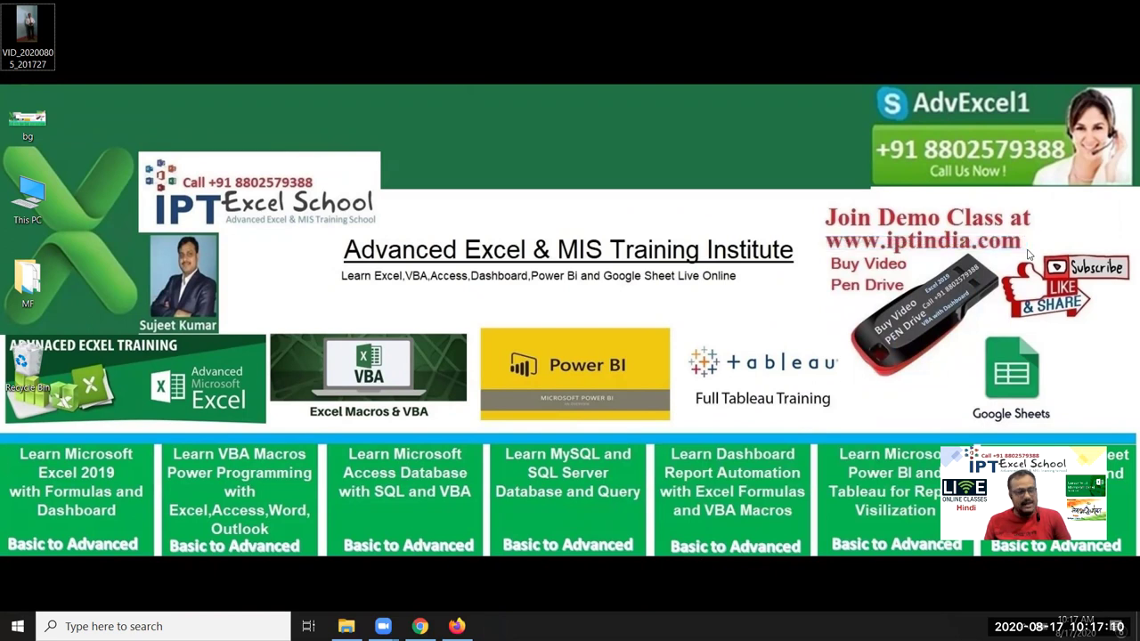